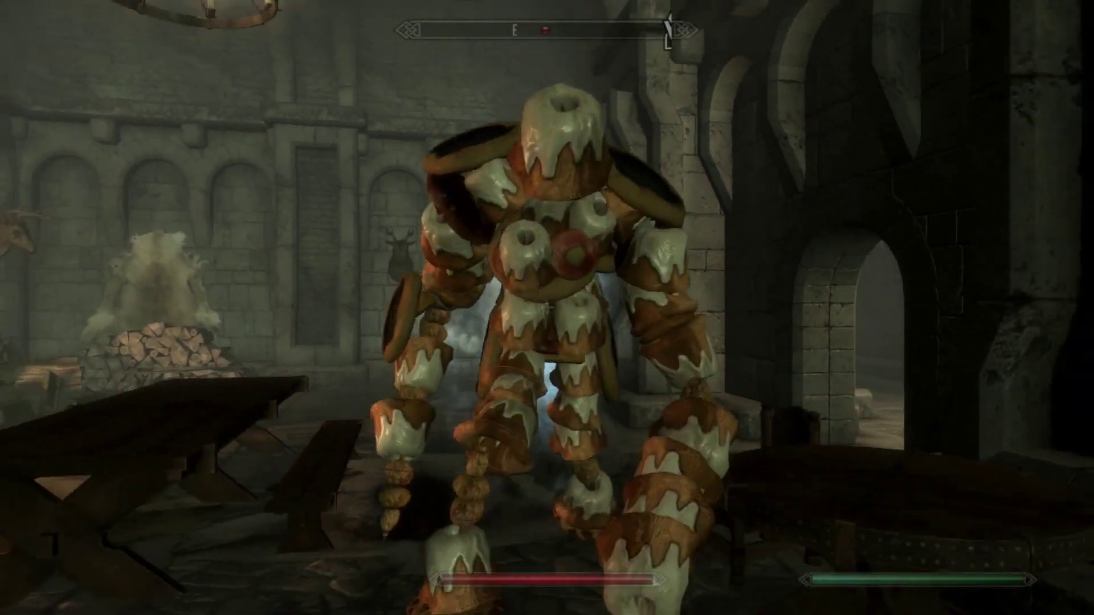
key(s)
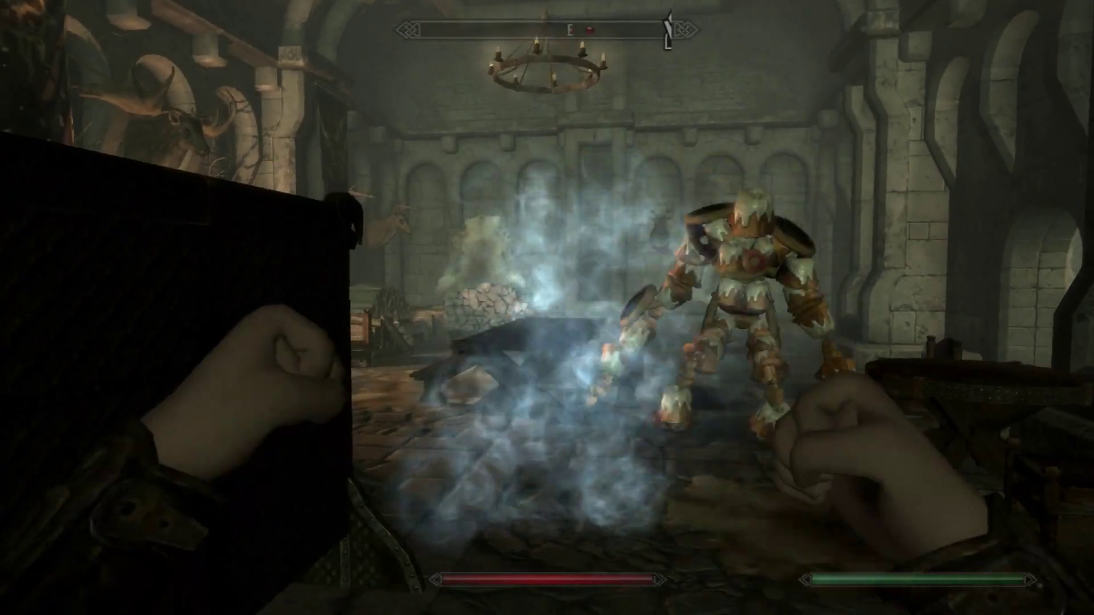
key(w)
click(546, 307)
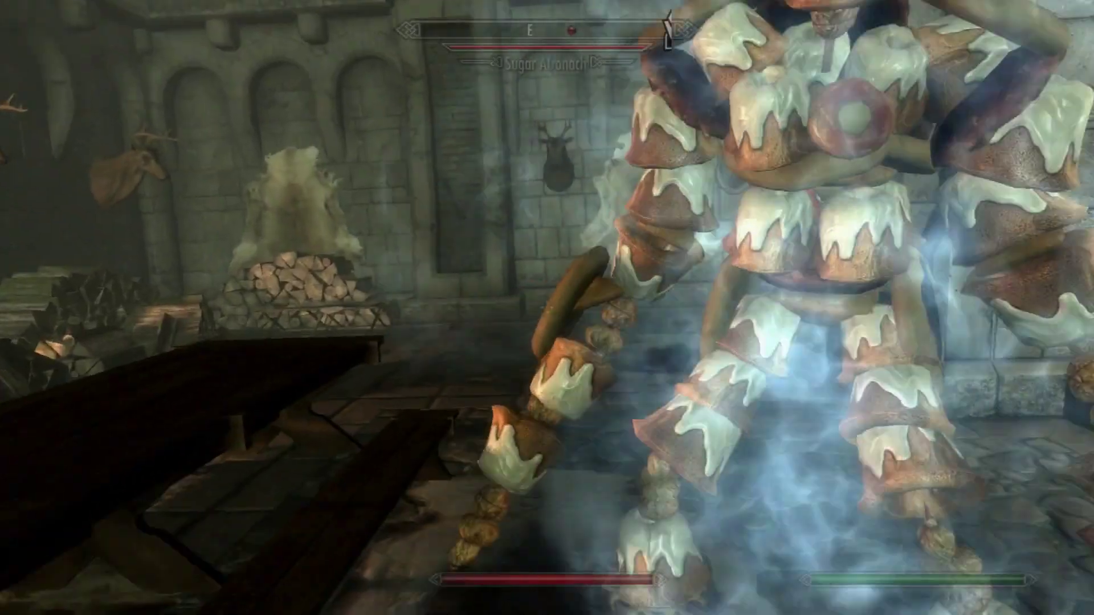
click(547, 308)
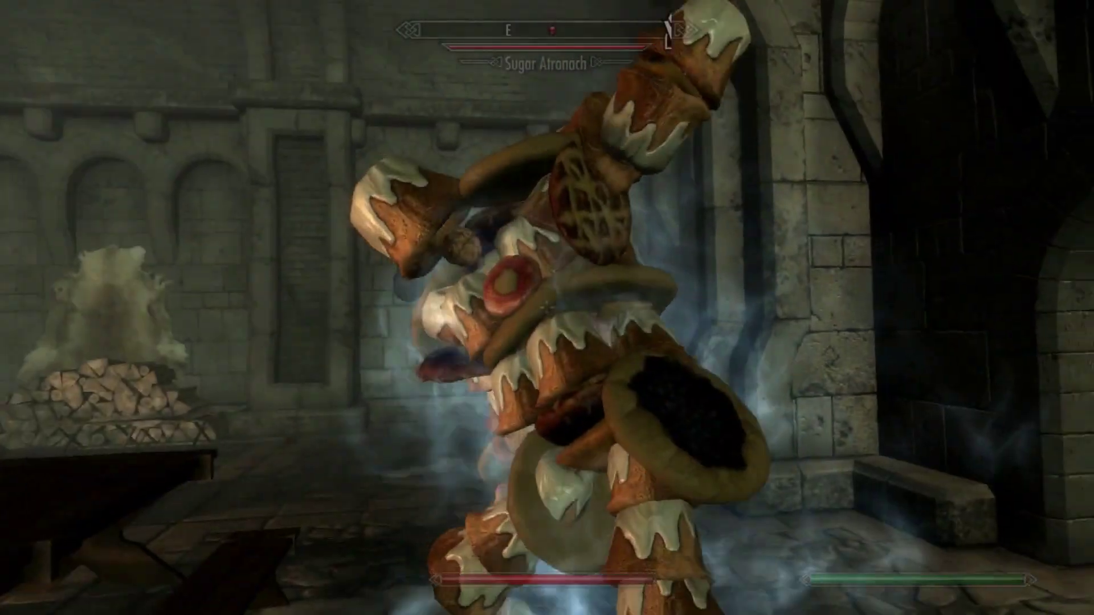
click(546, 307)
key(s)
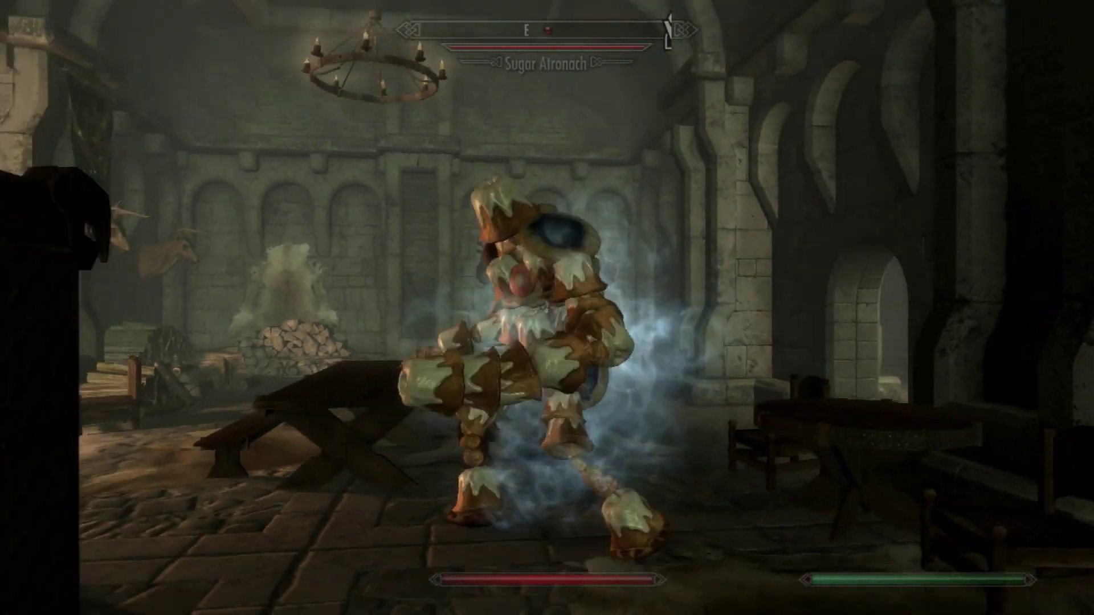
key(s)
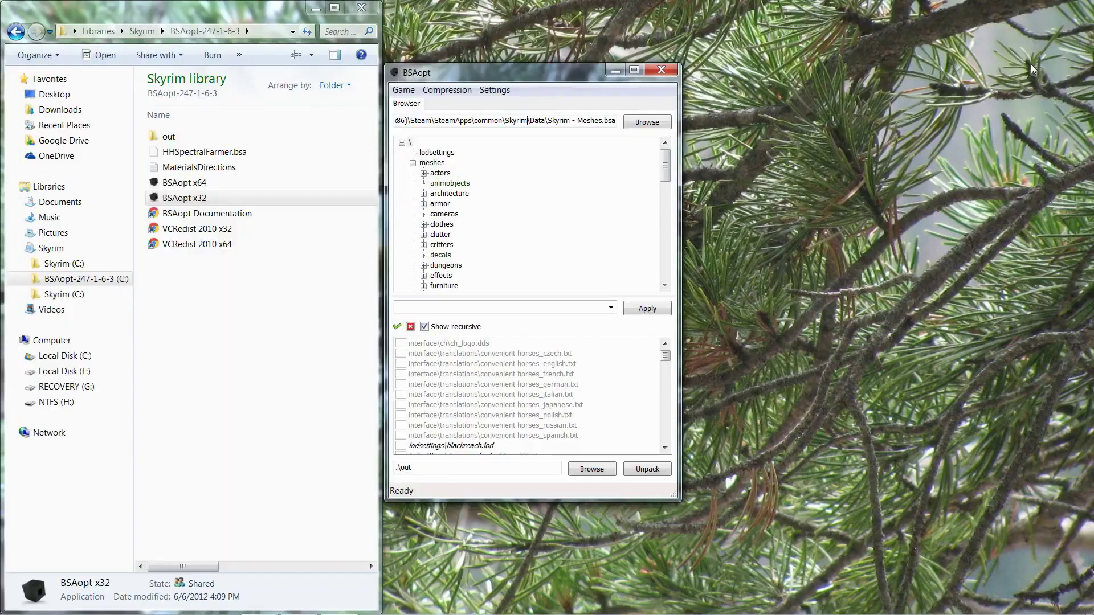
Step: Filter the contents of the Skyrim - Meshes.bsa archive by "atronach" and look through the matching mesh files
drag(591, 120, 441, 121)
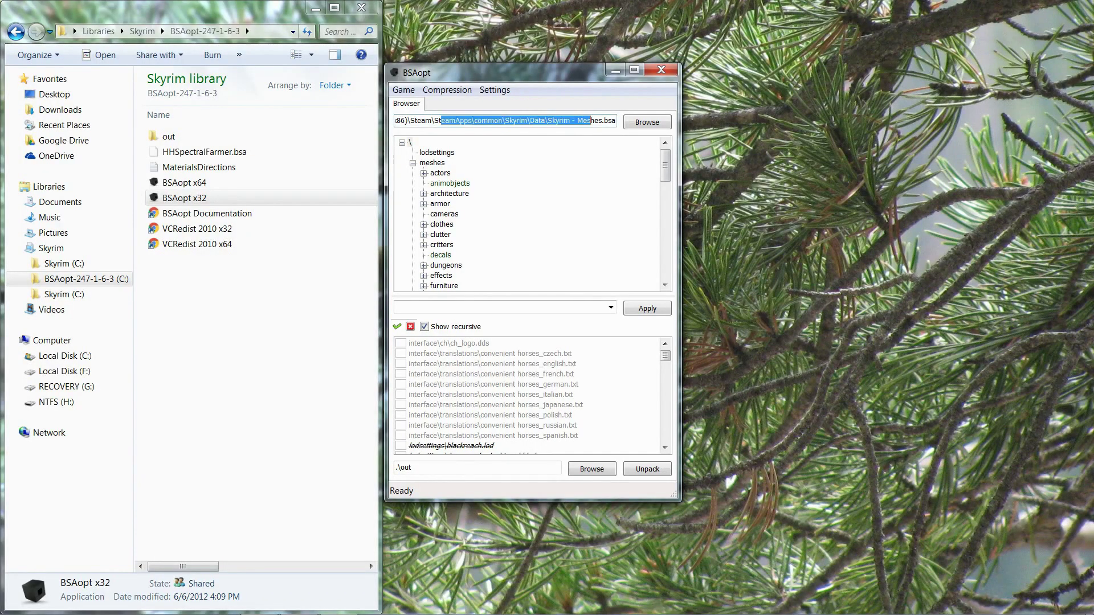
click(599, 121)
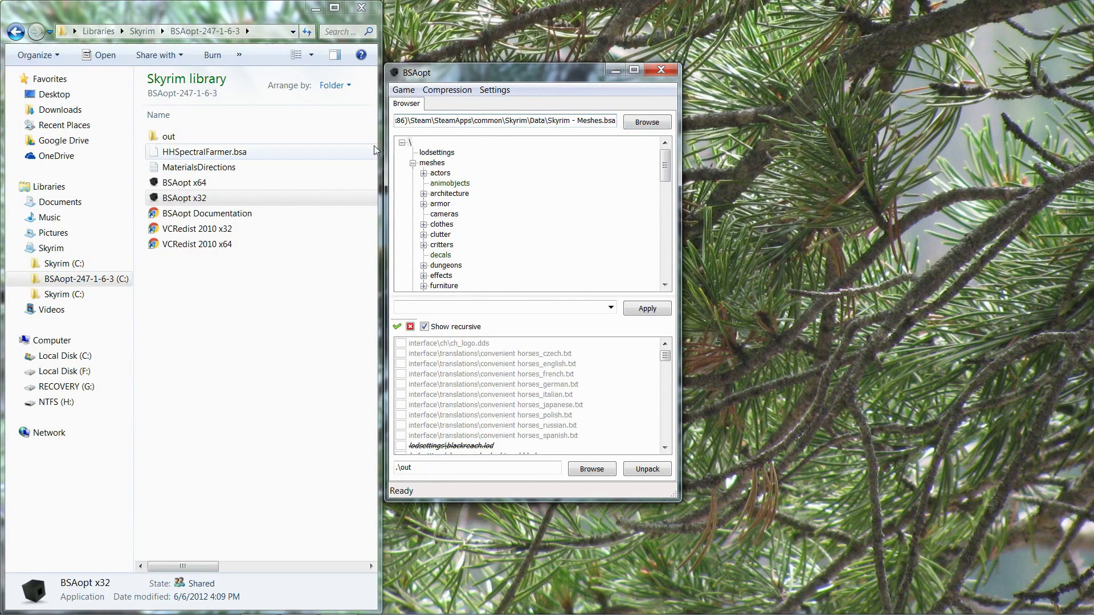
click(410, 329)
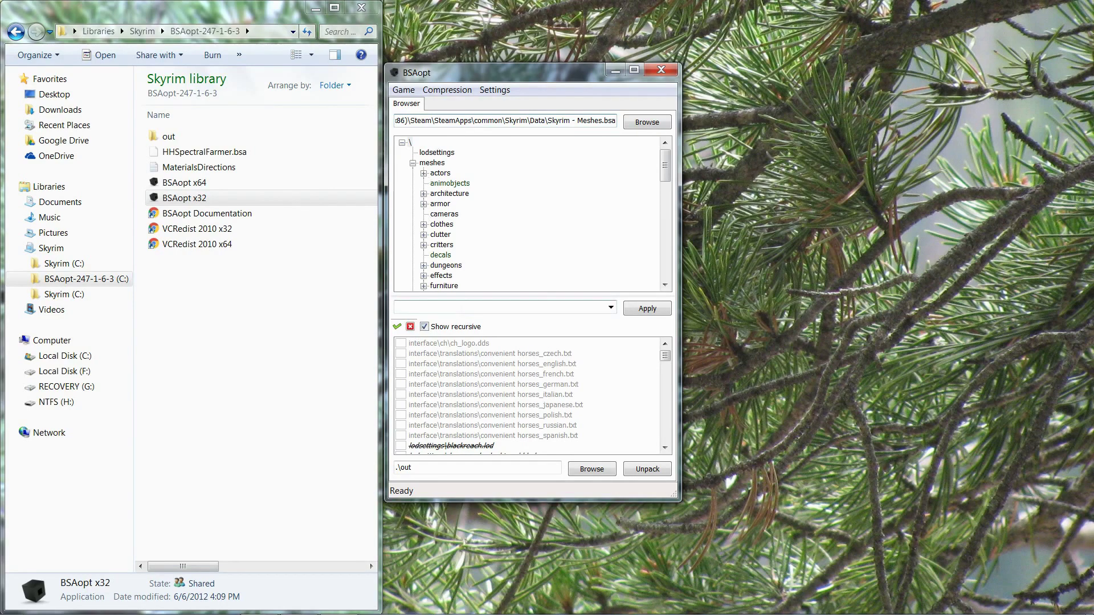
click(397, 307)
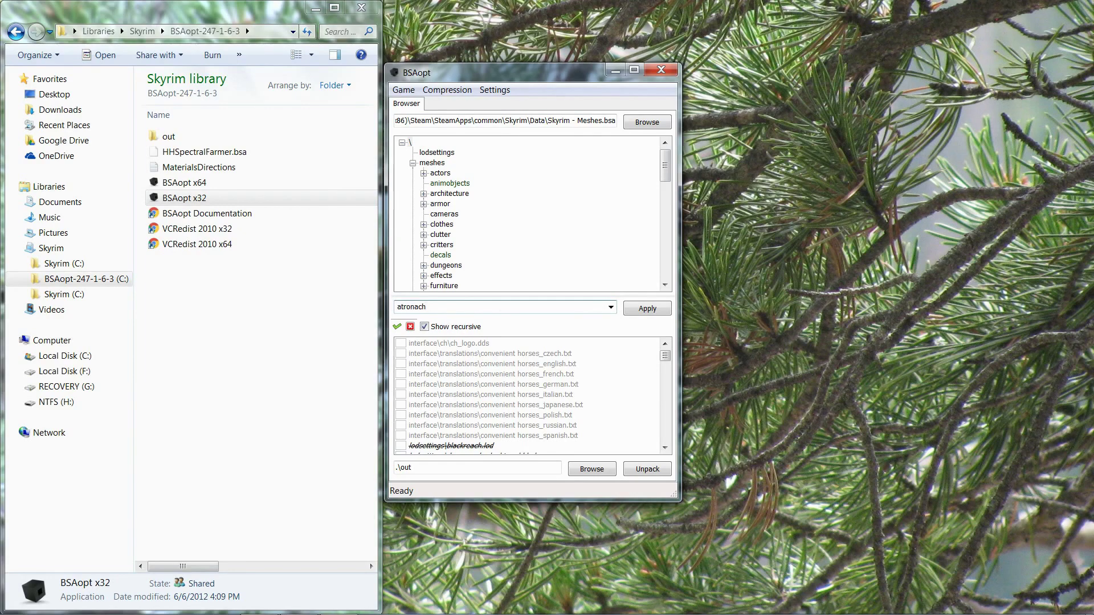
text(atronach)
click(647, 308)
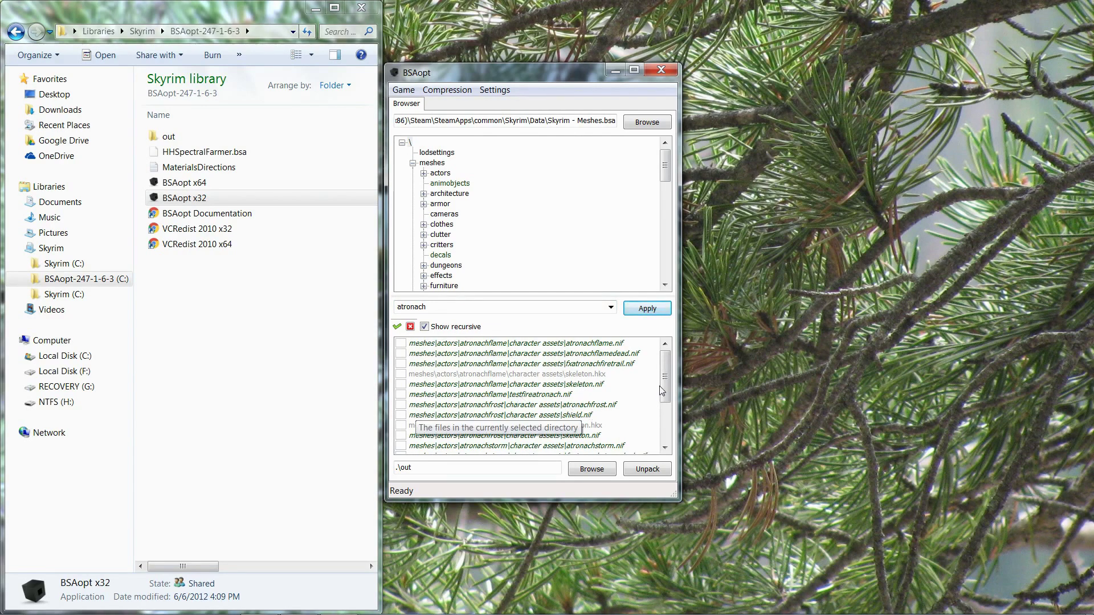
drag(667, 388, 673, 411)
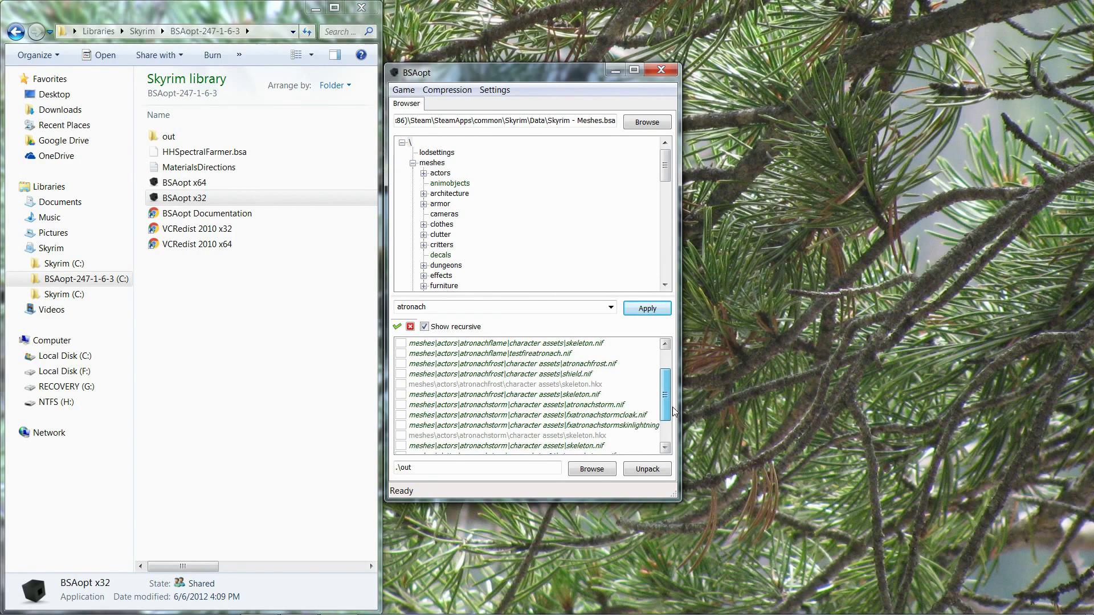
drag(674, 412, 676, 433)
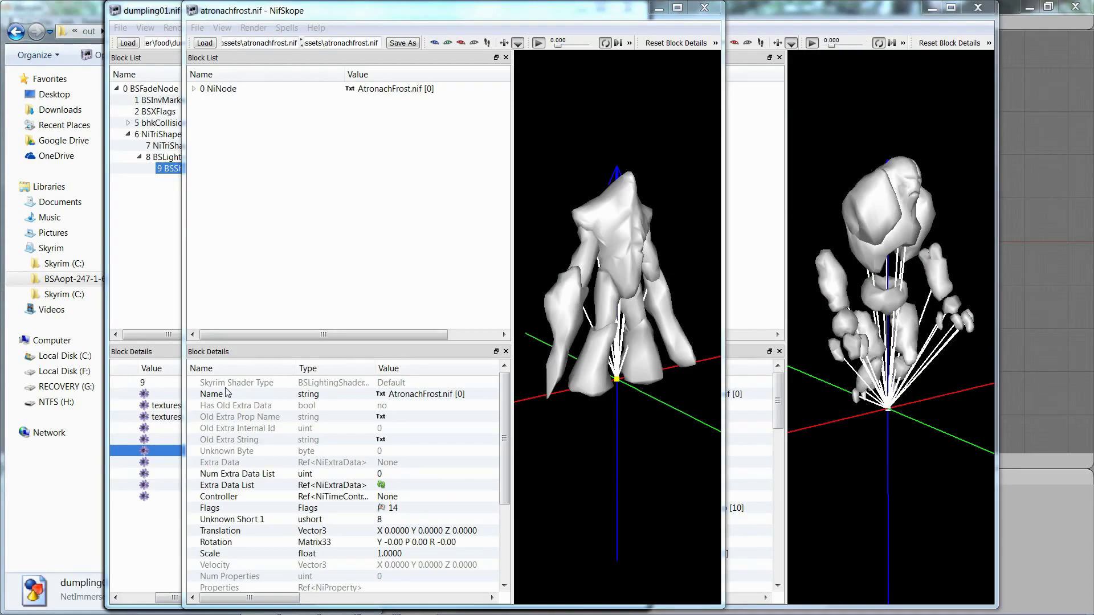
click(231, 410)
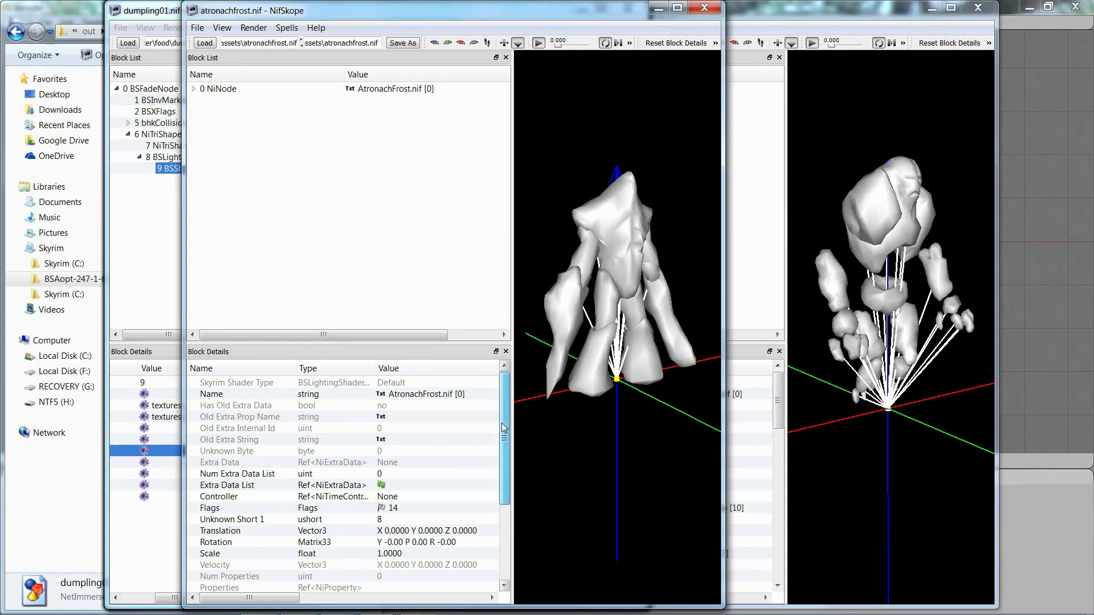
drag(504, 431, 506, 504)
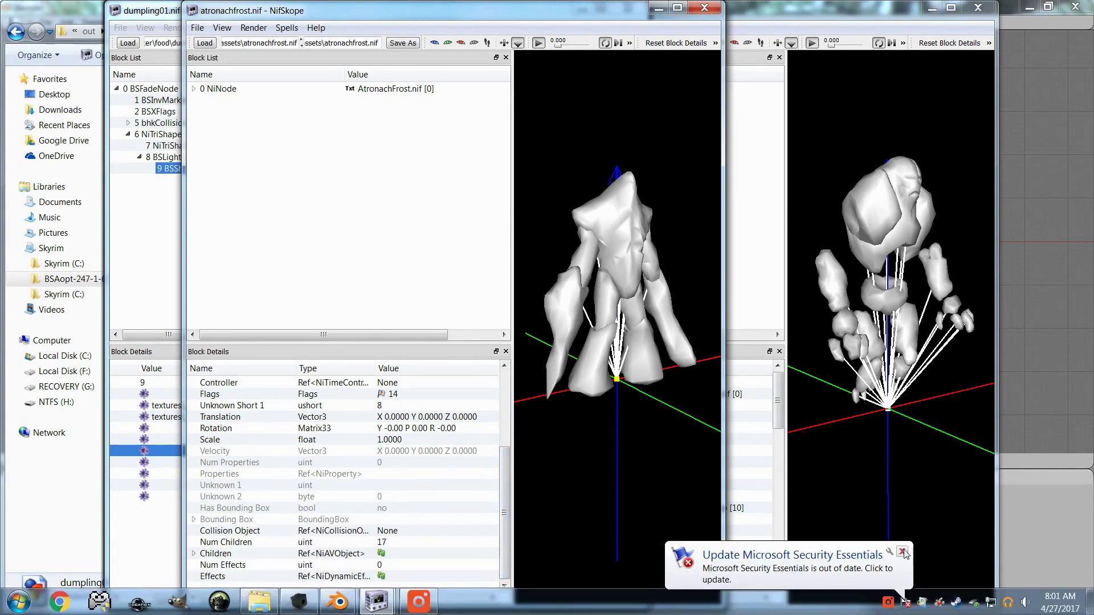
click(902, 551)
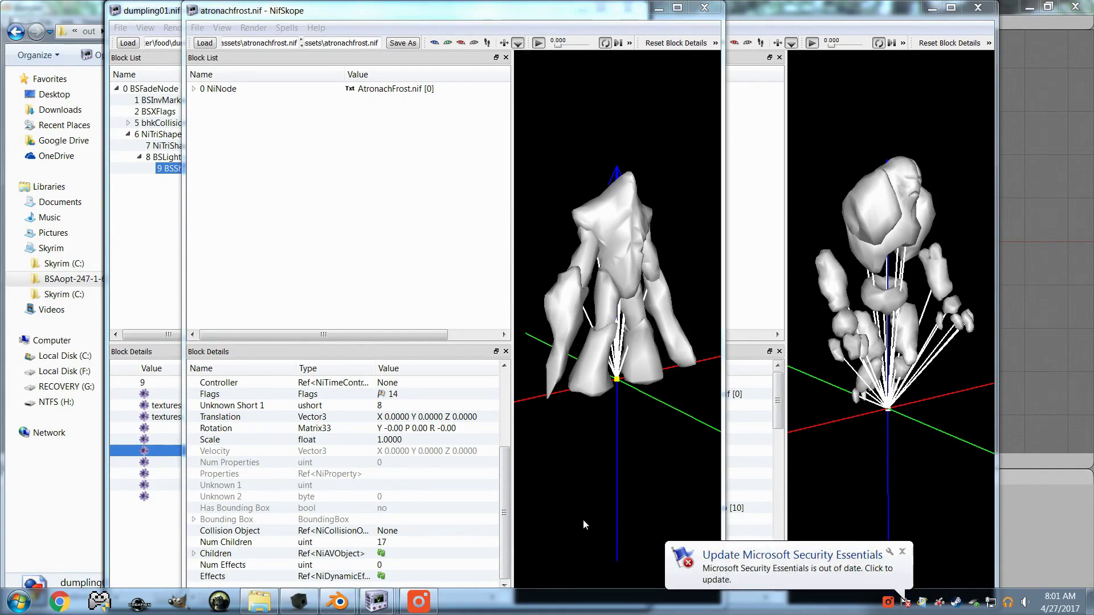
drag(506, 492, 507, 417)
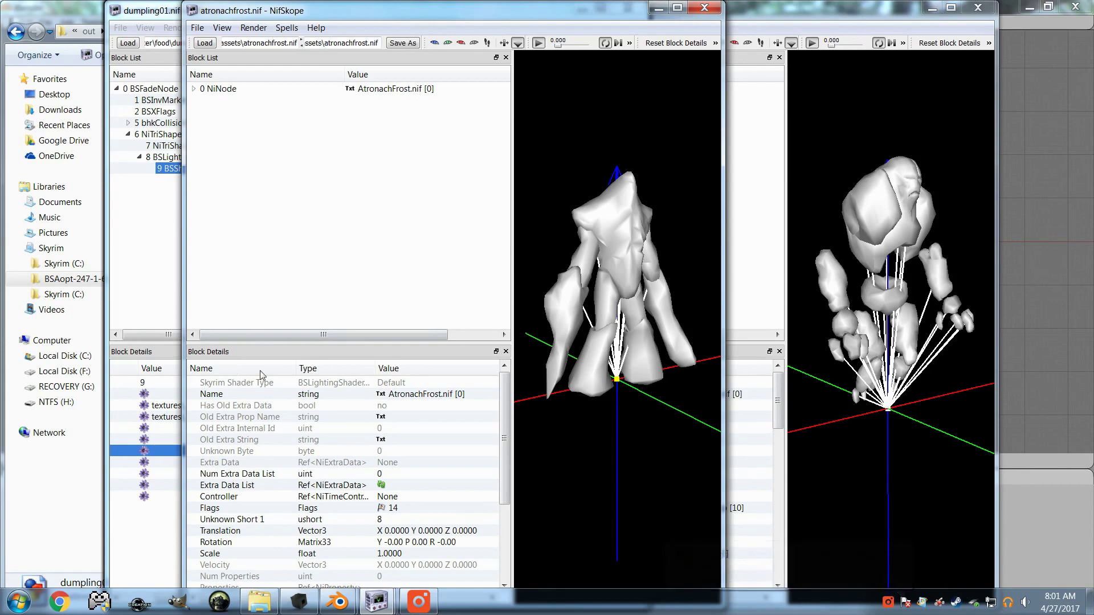
Step: Reset the block details of atronachfrost.nif to the file level and set User Version 2 to 34 in NiHeader
click(222, 27)
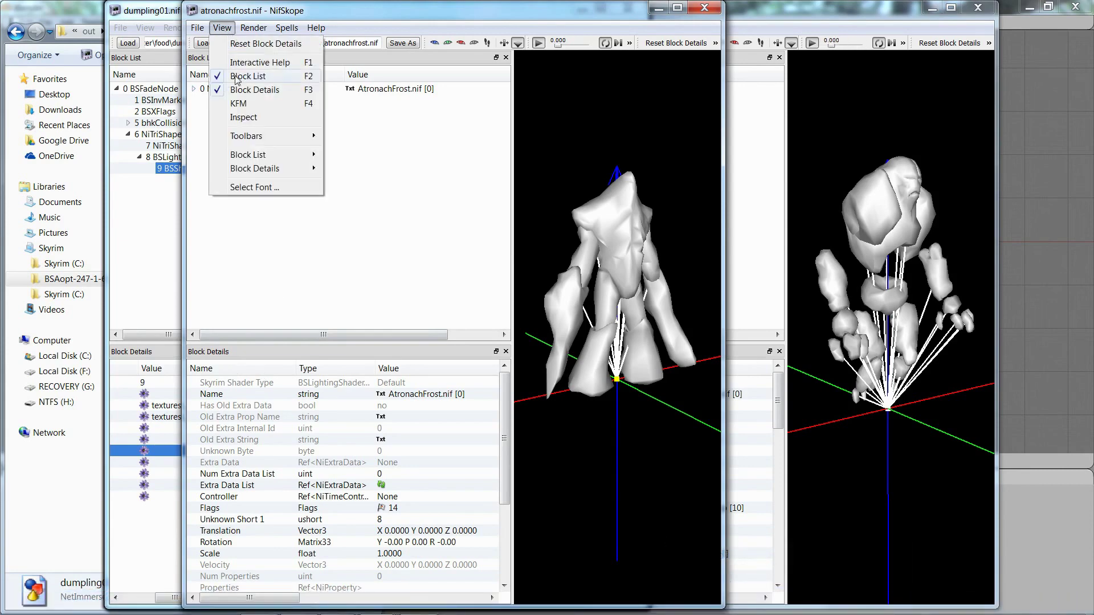
click(240, 45)
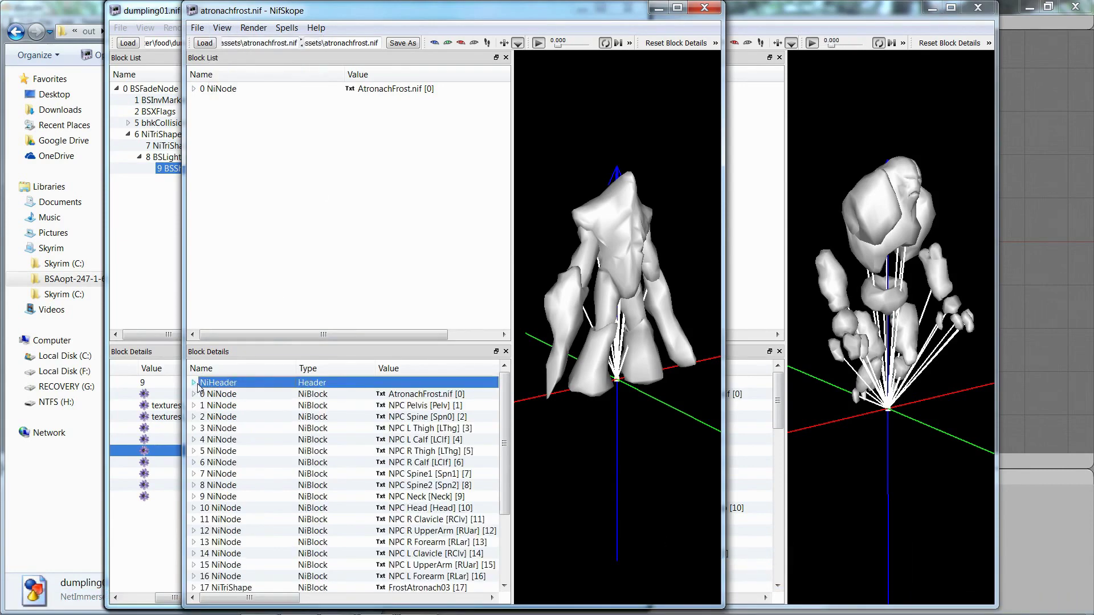
click(193, 383)
click(392, 440)
click(392, 440)
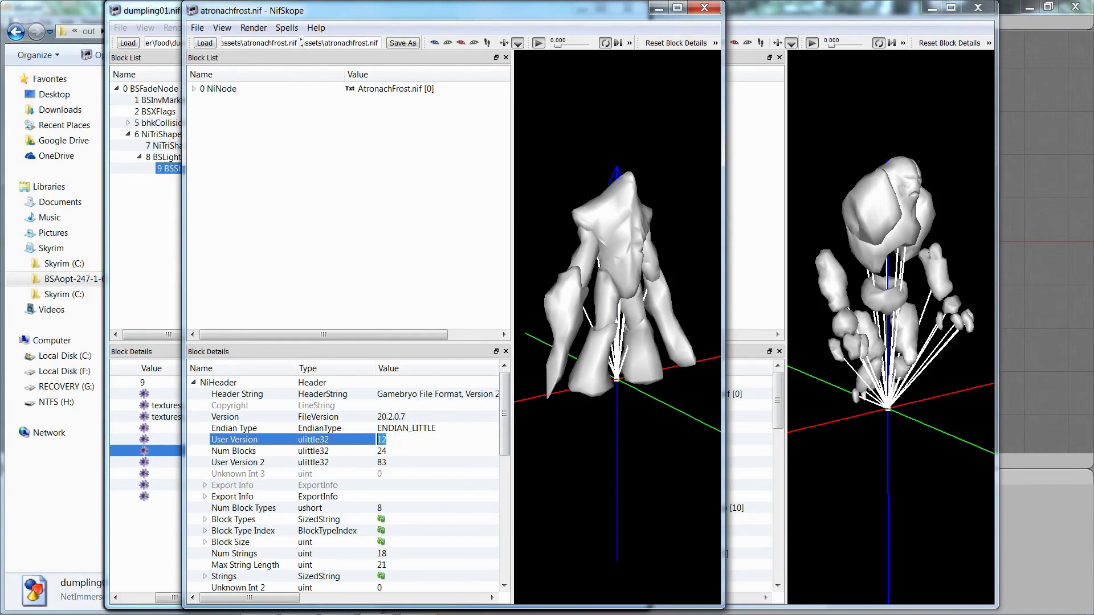
click(396, 465)
click(388, 465)
text(34)
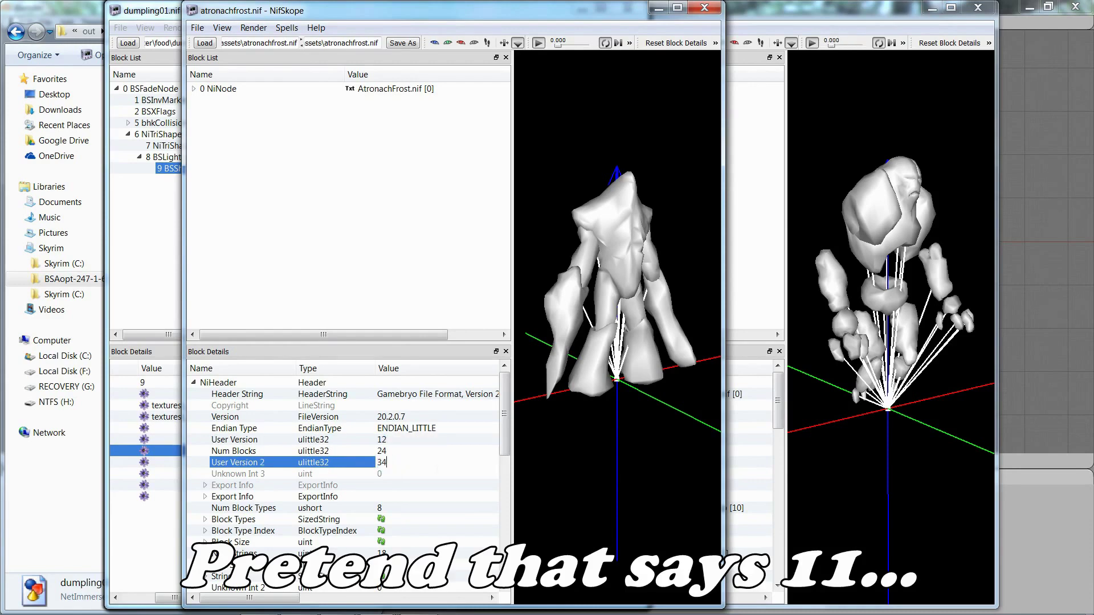
key(Return)
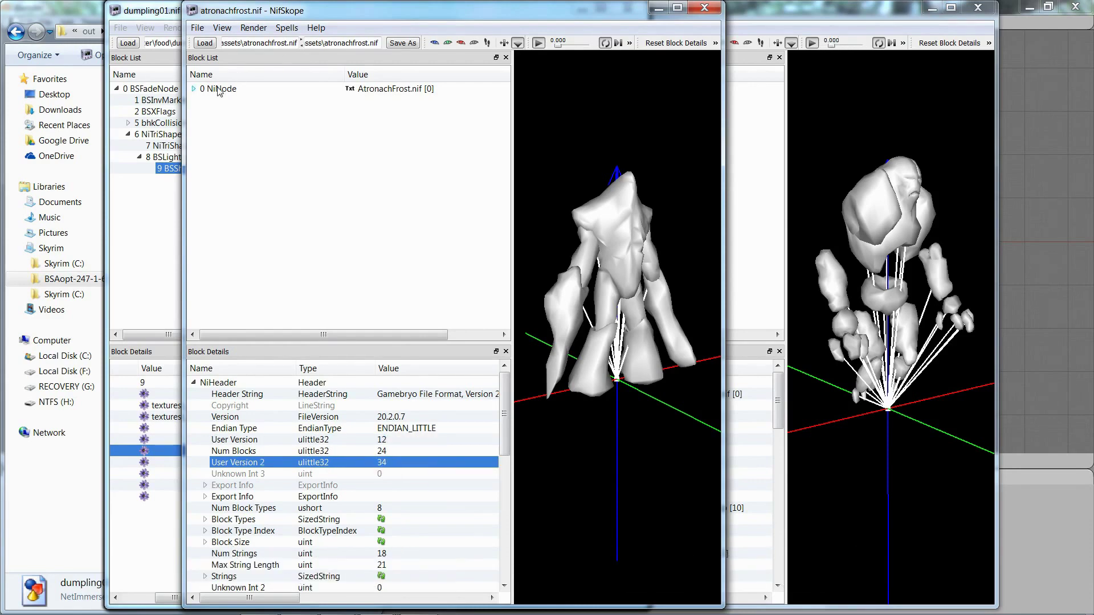
Step: Expand the root NiNode and the FrostAtronach03 NiTriShape, and remove the shape's BSLightingShaderProperty branch
click(194, 89)
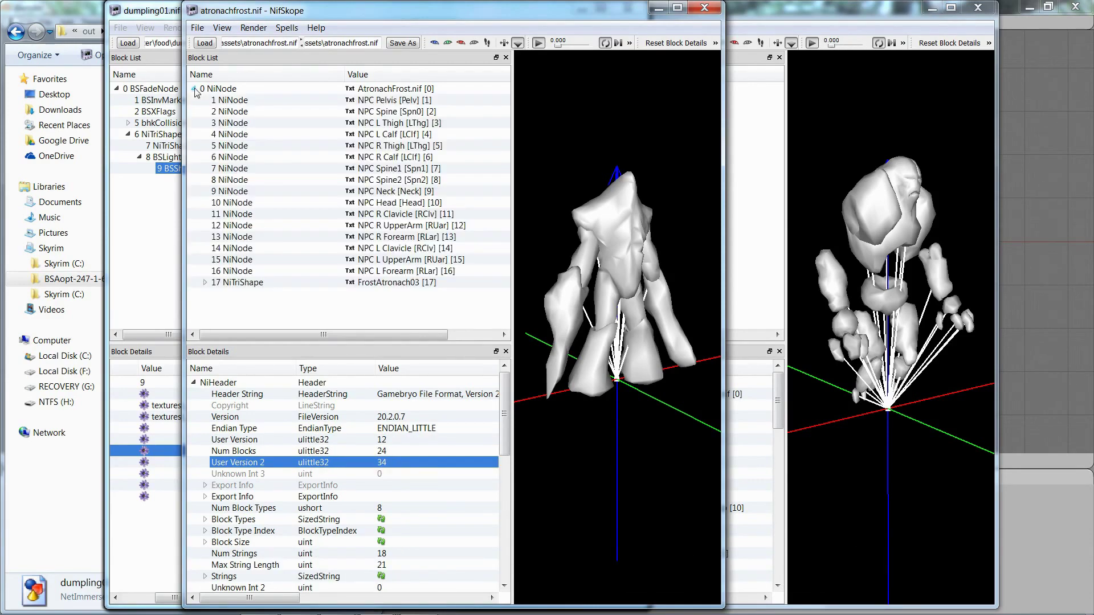
click(205, 282)
click(284, 317)
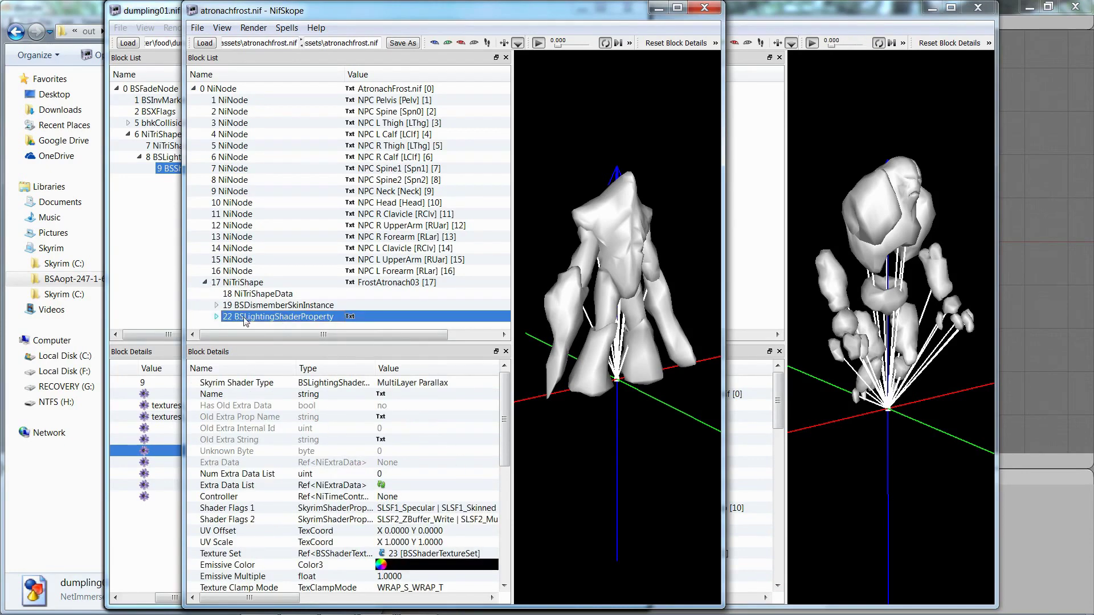
mouse_move(246, 321)
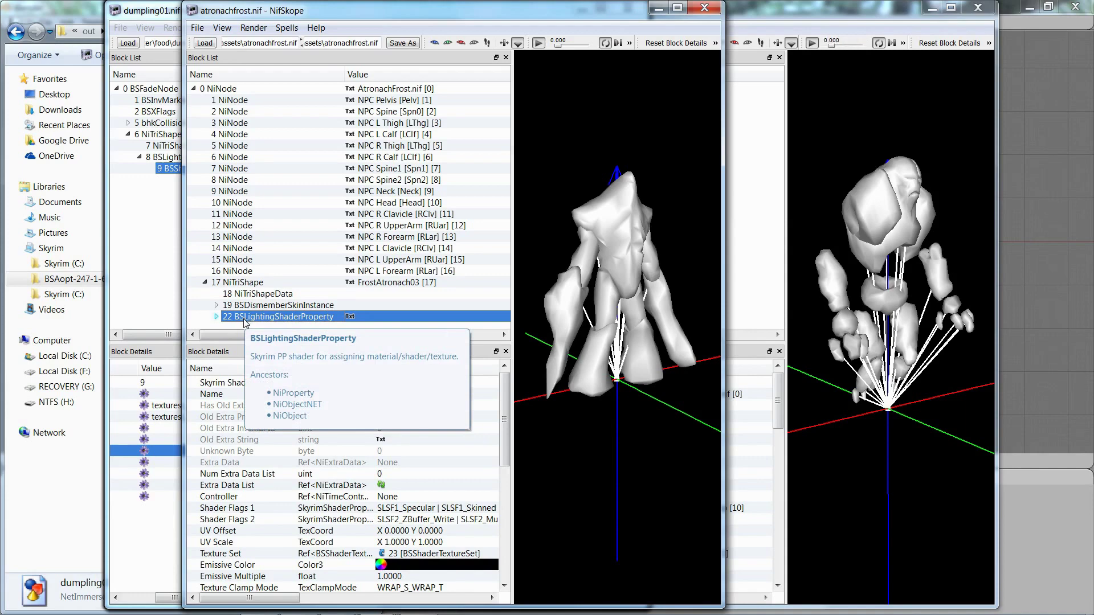
right_click(246, 321)
mouse_move(282, 318)
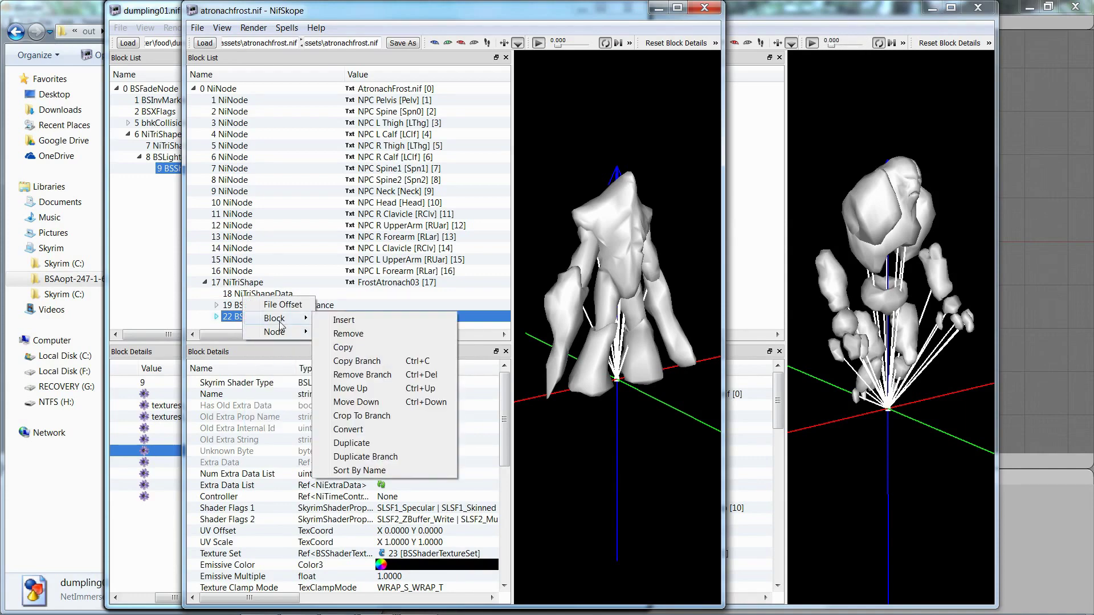
click(389, 380)
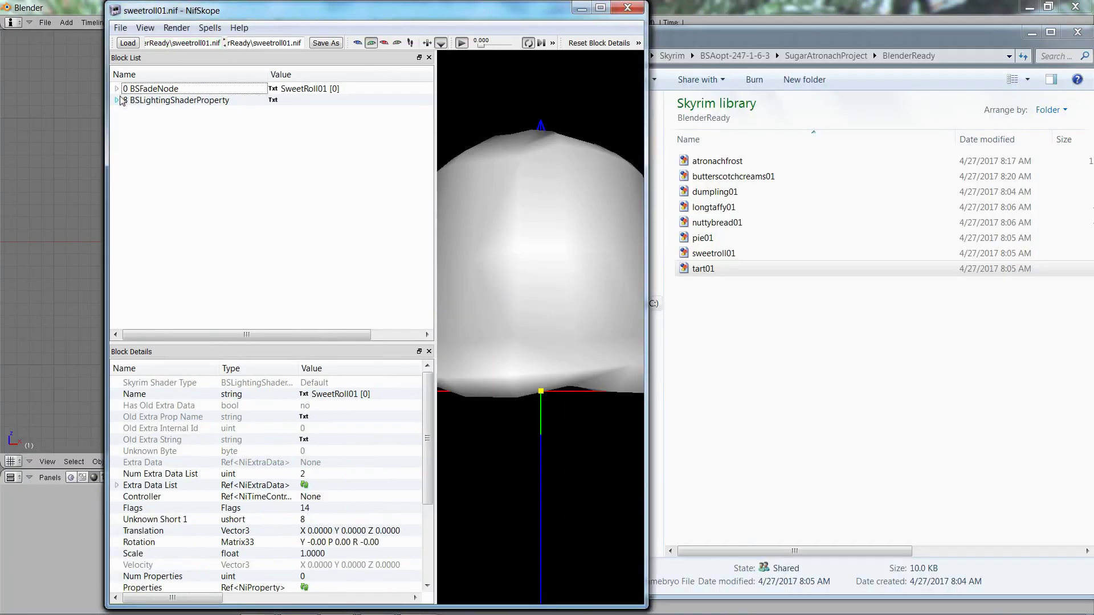
Step: Expand the BSFadeNode of sweetroll01.nif and remove its BSInvMarker branch
click(117, 99)
click(122, 93)
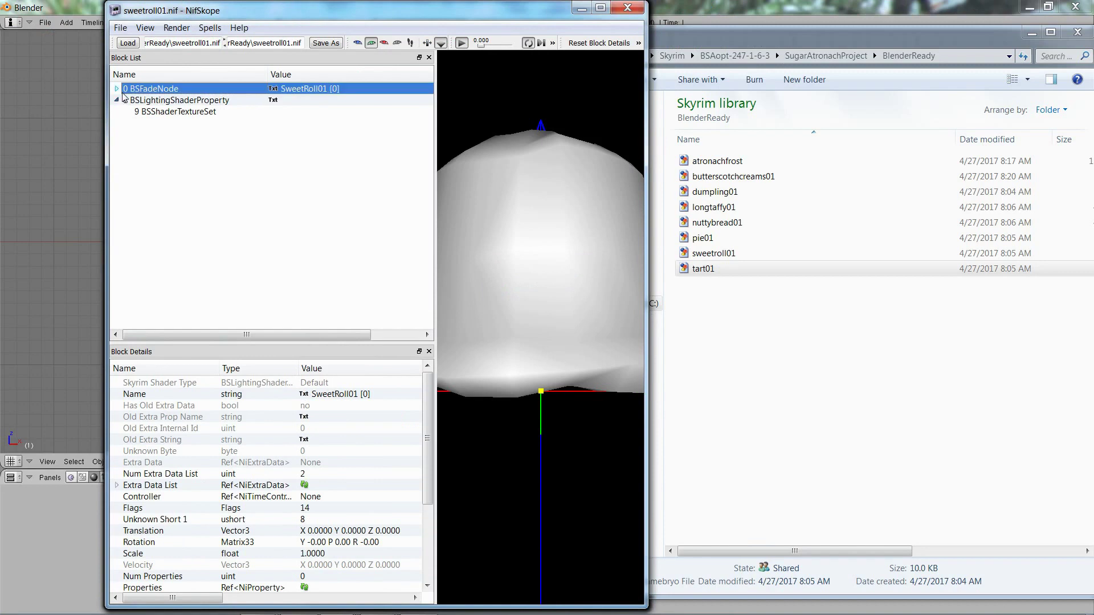
click(117, 89)
click(164, 101)
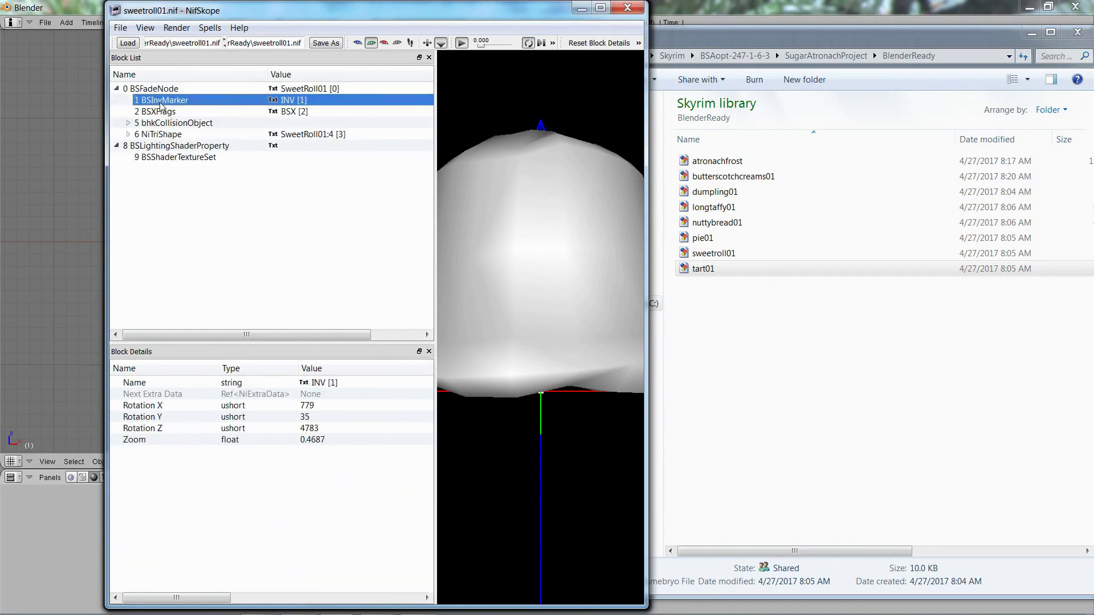
right_click(165, 101)
mouse_move(225, 107)
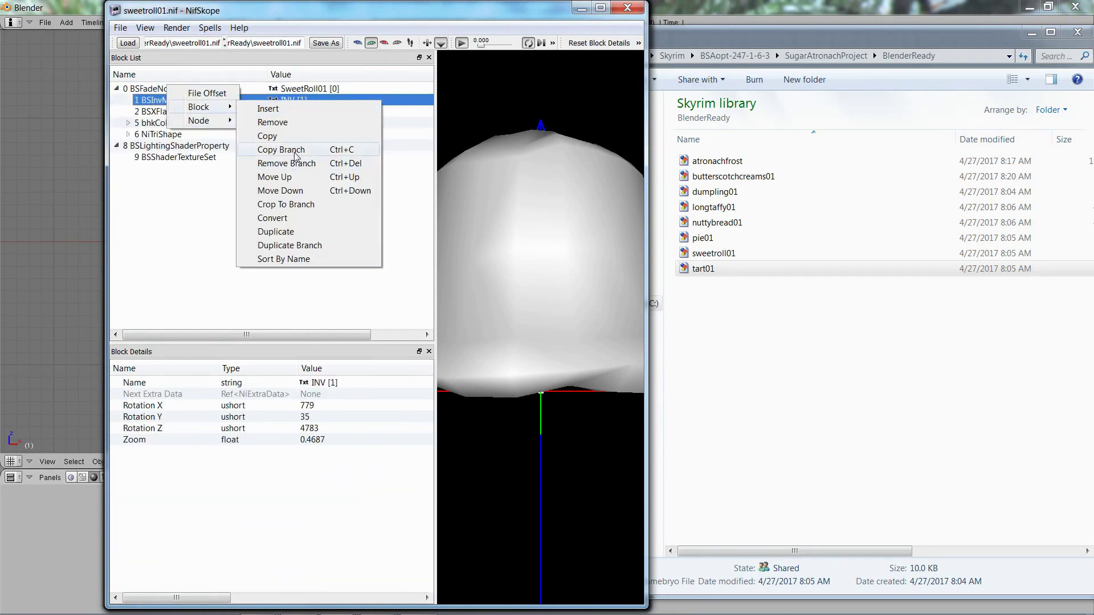
click(285, 165)
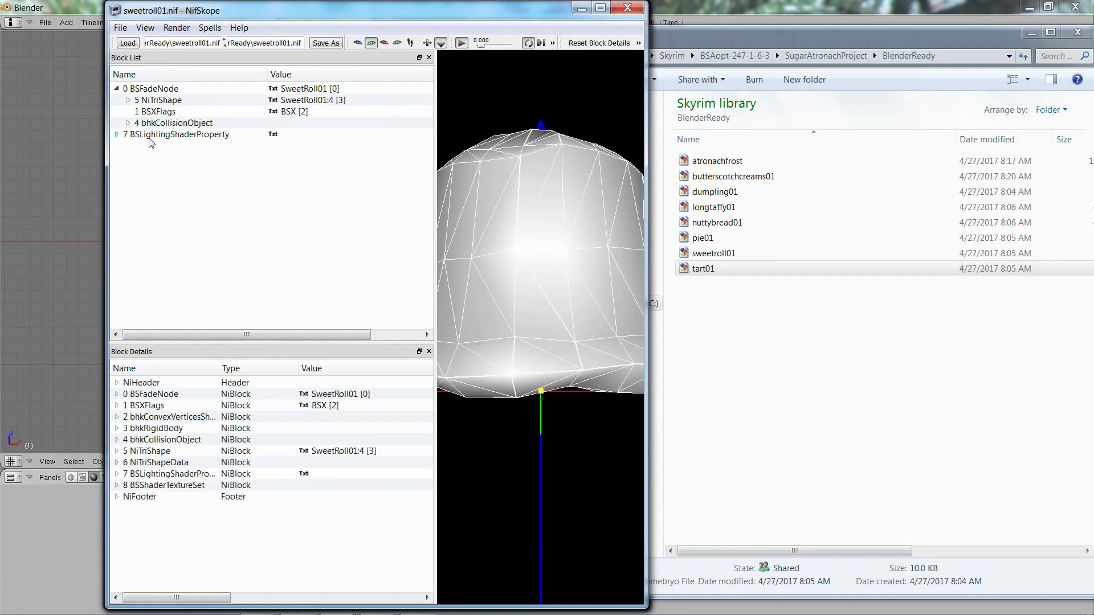
Step: Inspect the remaining NiTriShape, bhkCollisionObject and BSLightingShaderProperty blocks of sweetroll01.nif
click(128, 99)
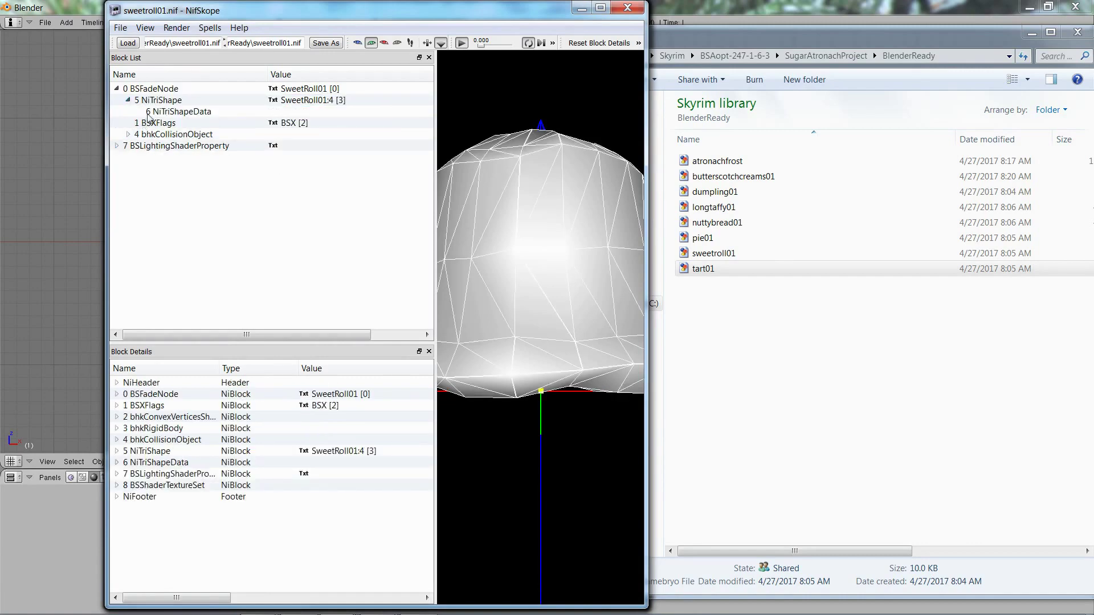
click(149, 113)
click(170, 135)
click(116, 147)
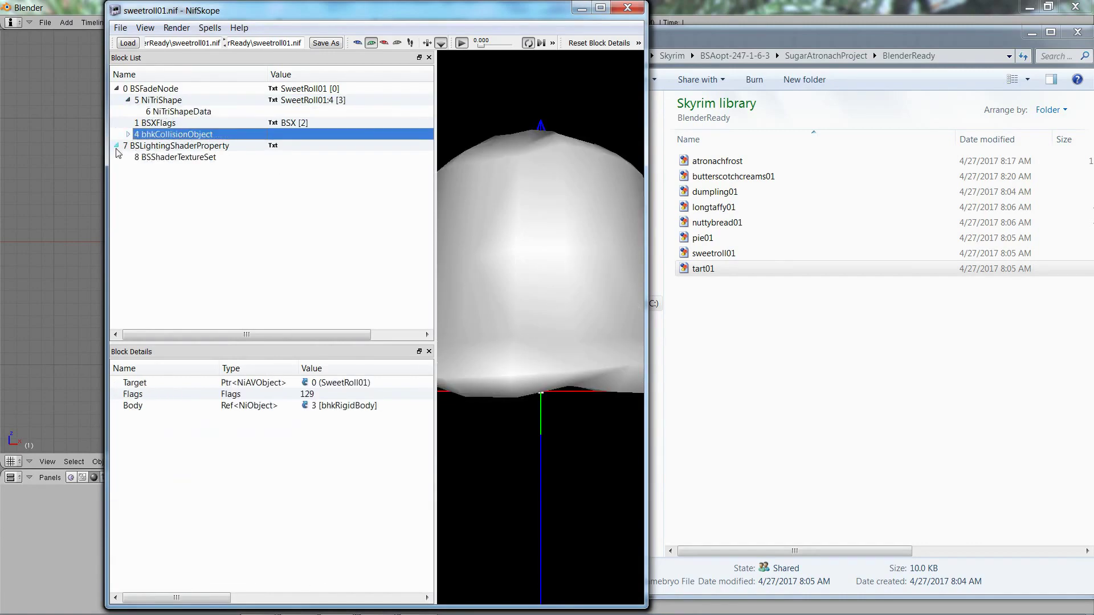
click(160, 157)
Step: Examine the BSLightingShaderProperty block of sweetroll01.nif and its BSShaderTextureSet, and bring up the operations available for the shader block
click(159, 148)
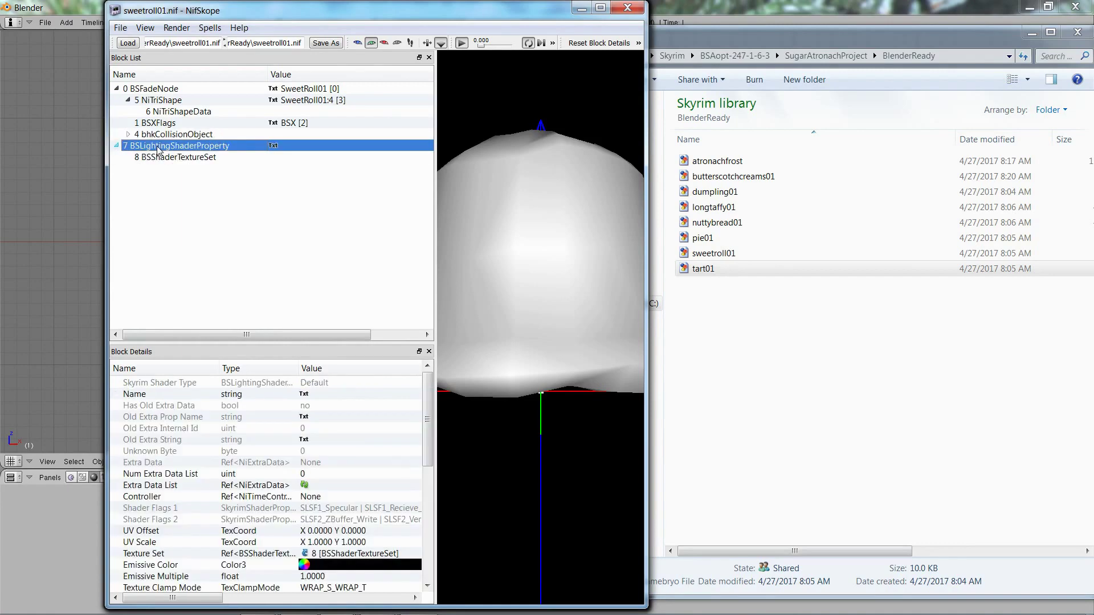
right_click(159, 149)
click(144, 158)
click(141, 147)
click(157, 158)
click(149, 147)
right_click(151, 147)
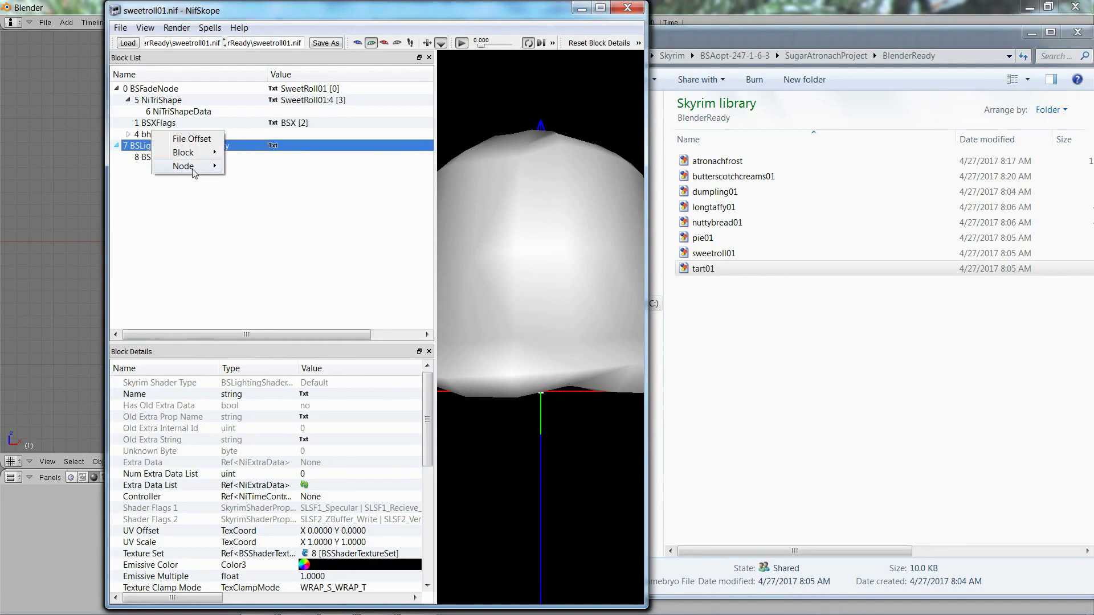
mouse_move(187, 158)
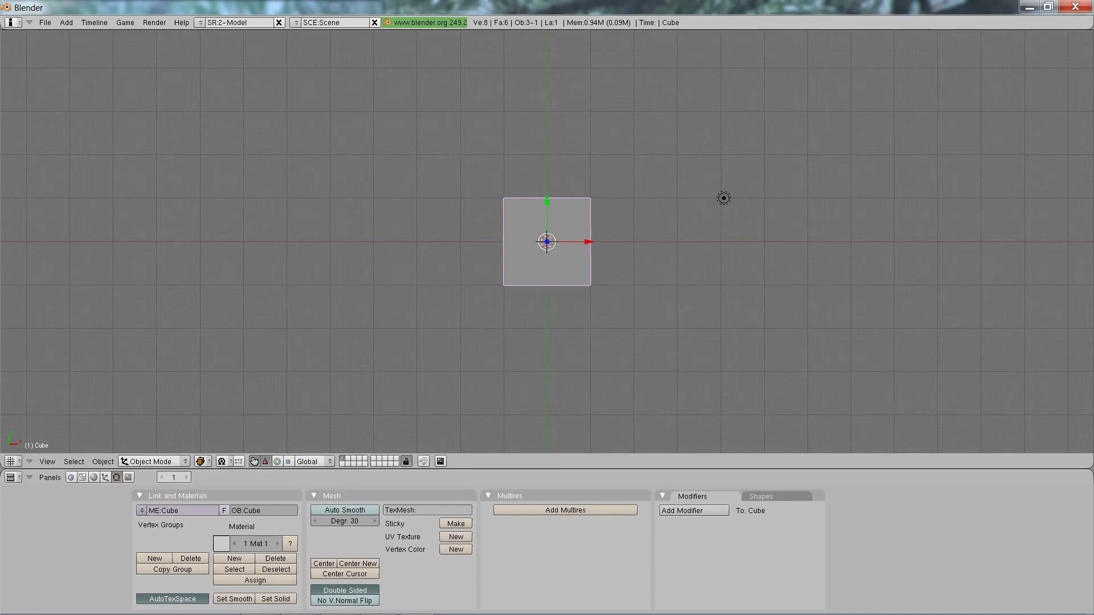
Step: Delete all the default objects from the Blender scene
key(a)
key(a)
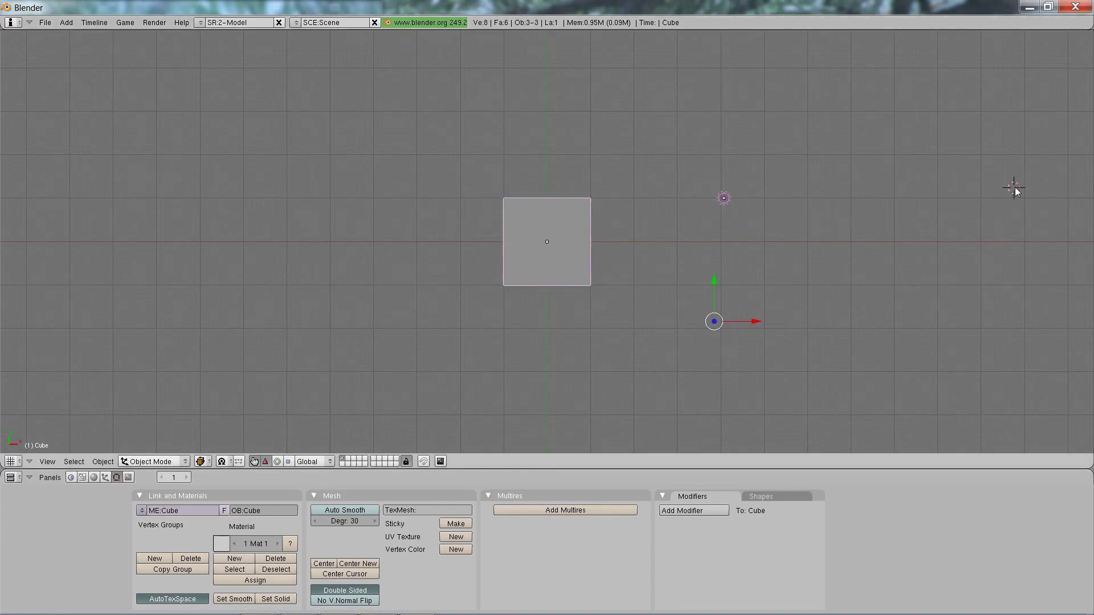
key(x)
click(1015, 188)
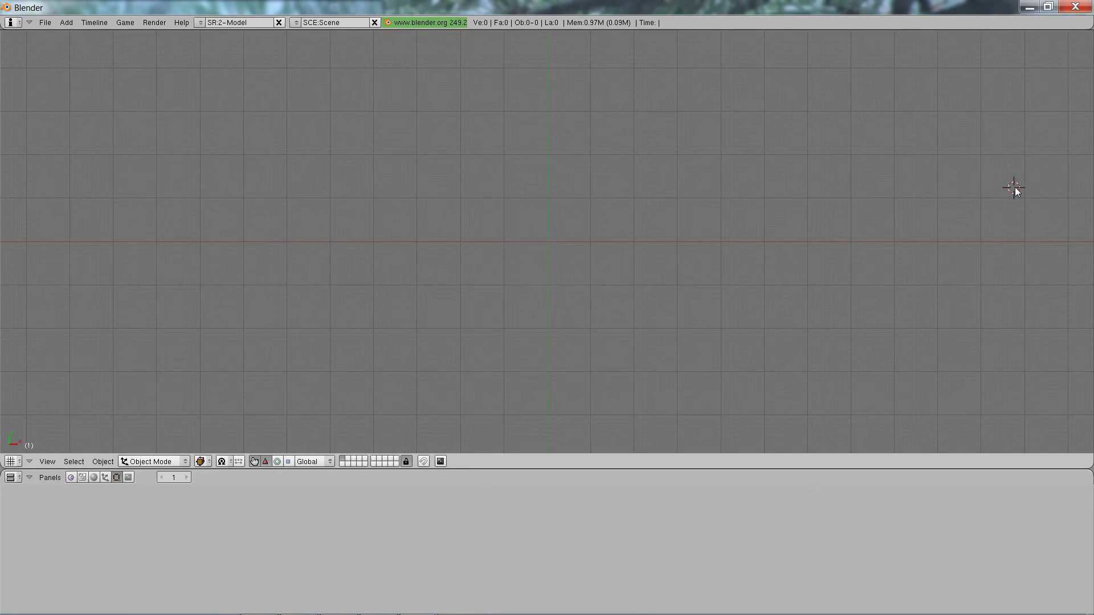
Step: Import atronachfrost.nif from the BlenderReady folder through the NetImmerse/Gamebryo importer with its existing settings
click(45, 22)
mouse_move(114, 219)
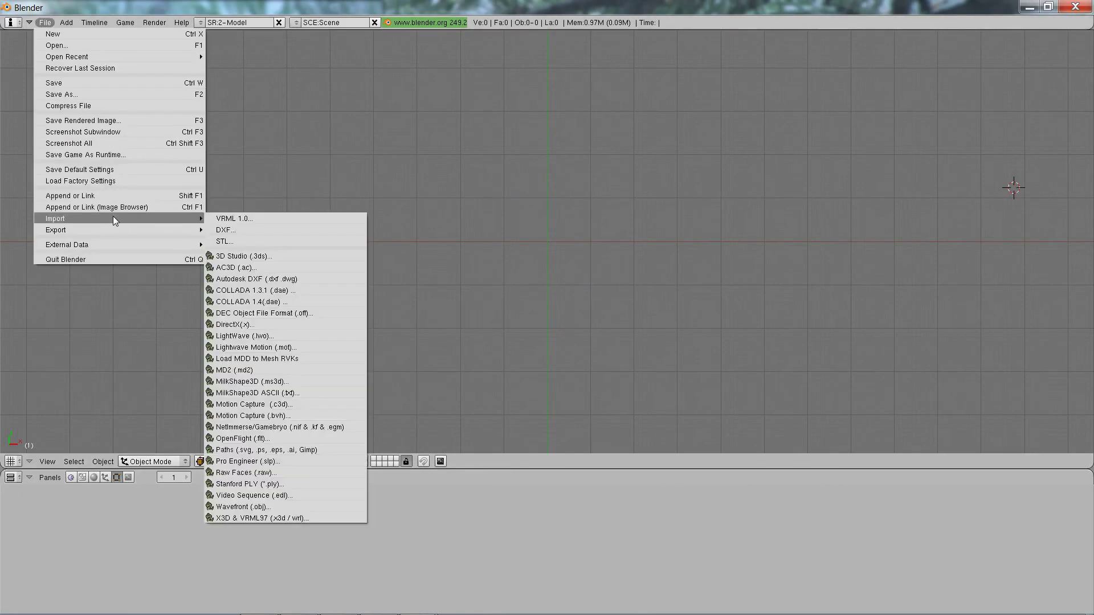
click(308, 427)
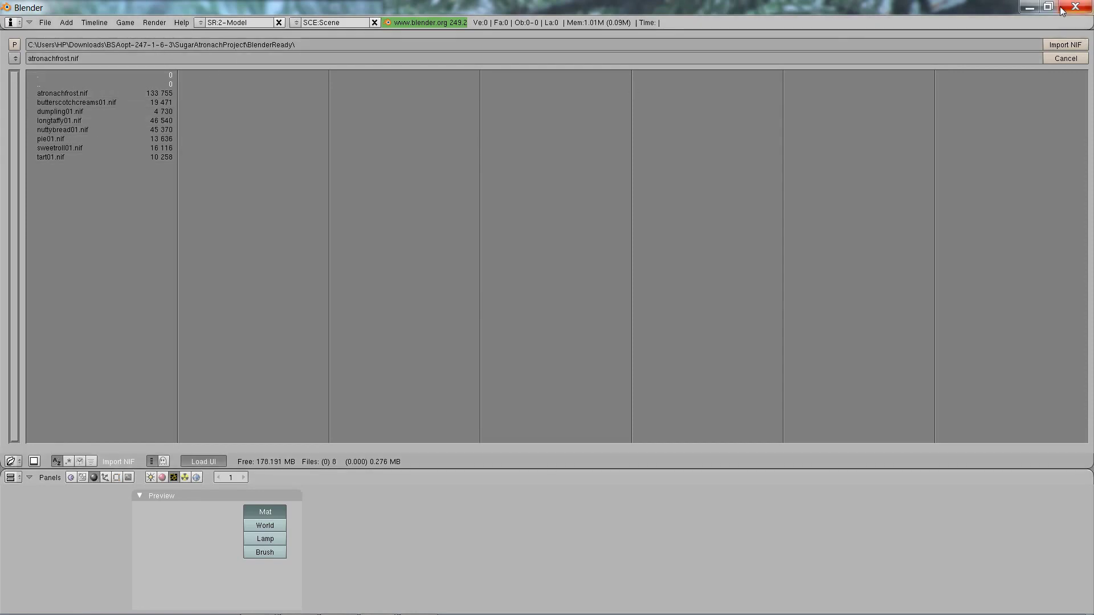
click(1065, 45)
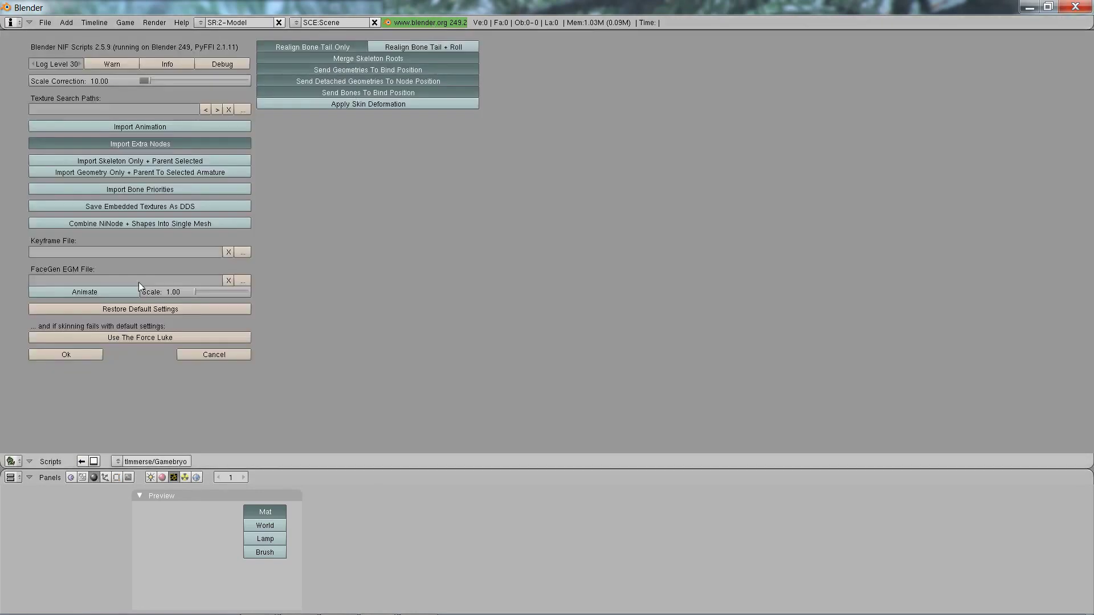
click(82, 356)
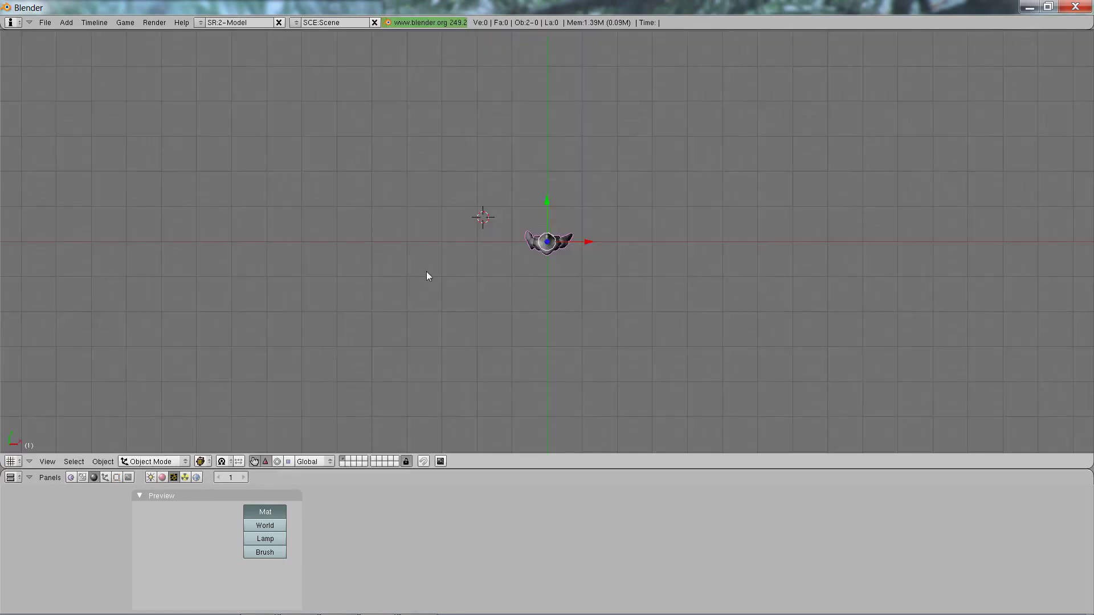
Step: Examine the imported frost atronach mesh up close and from an angled view, leaving its position as imported
scroll(568, 347, up, 3)
key(g)
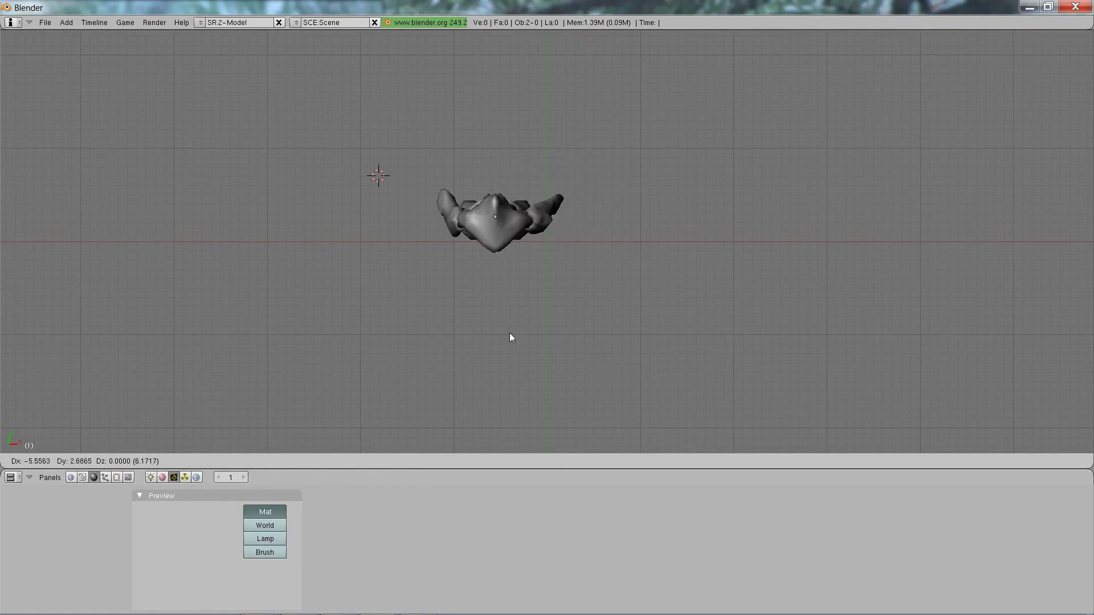
key(Escape)
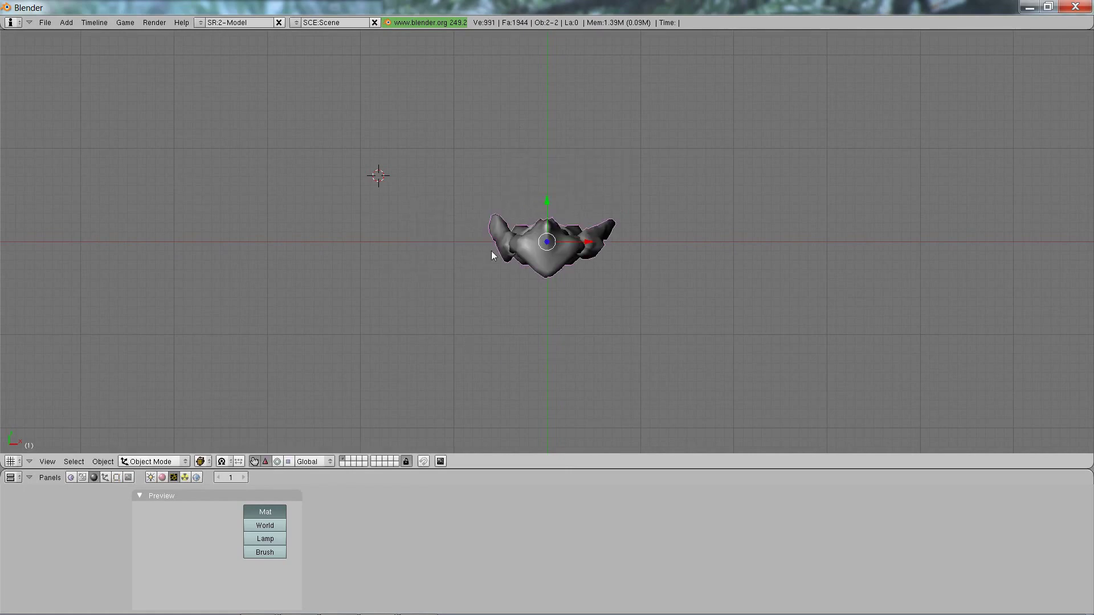
middle_drag(425, 323, 501, 233)
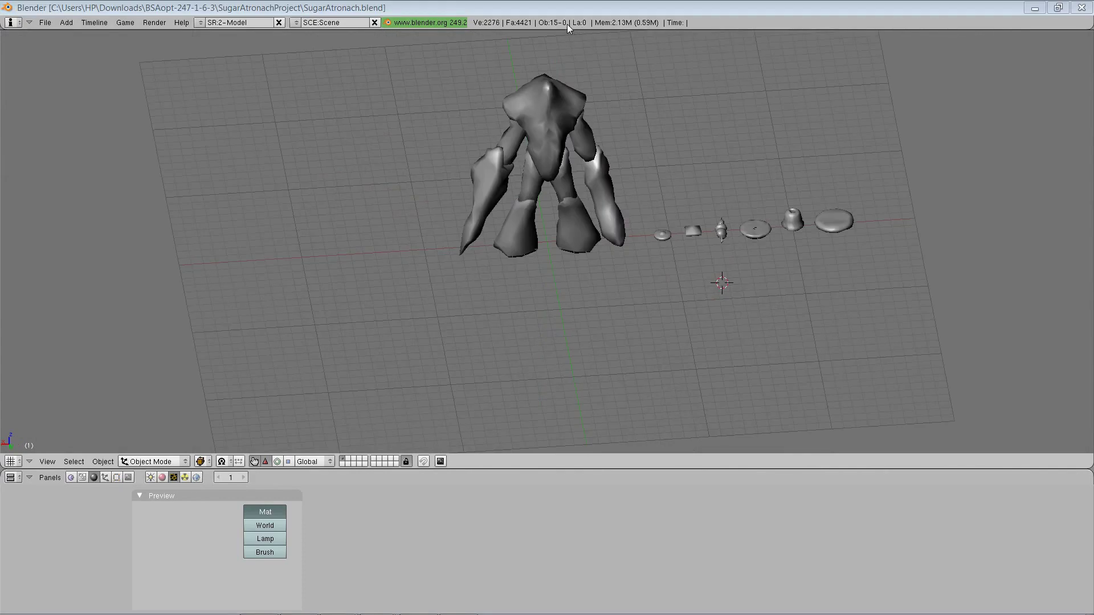
Step: Split the 3D view vertically into two areas and turn the new one into a UV/Image Editor
right_click(600, 29)
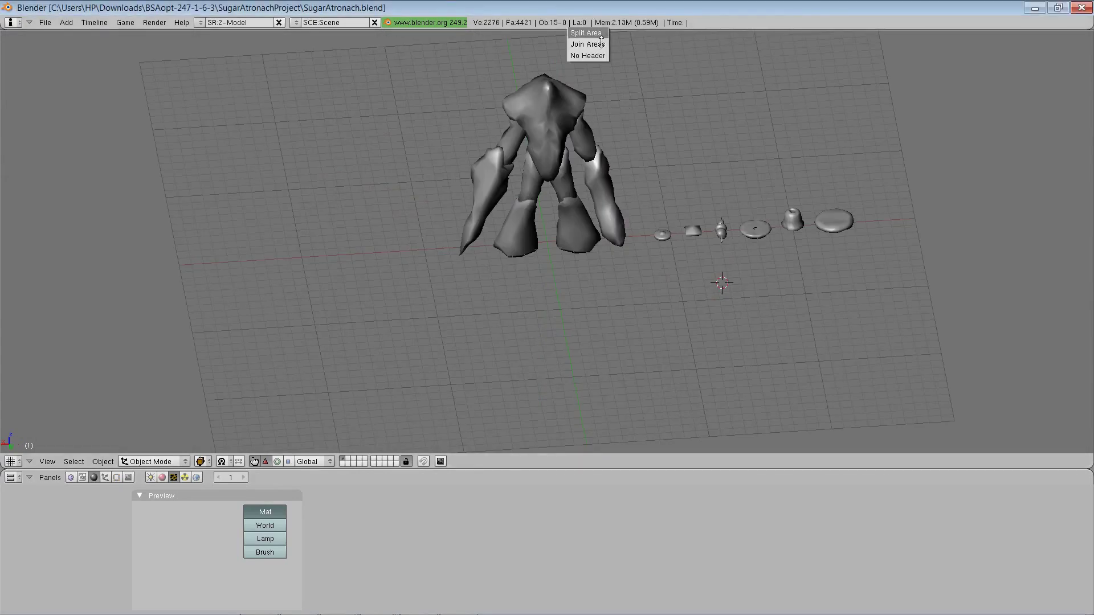
right_click(552, 29)
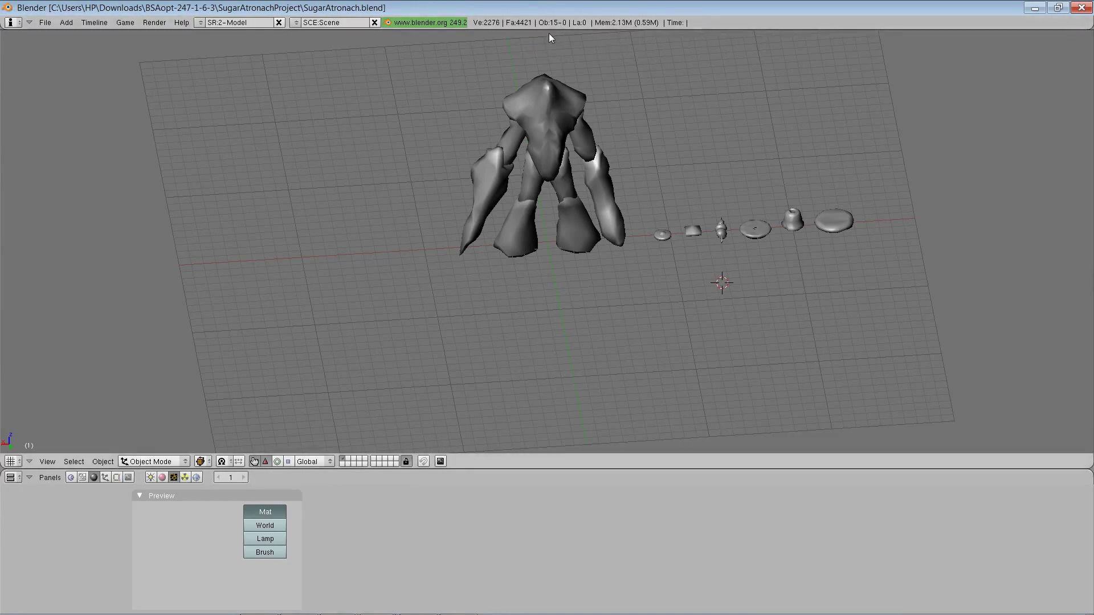
right_click(551, 29)
click(548, 35)
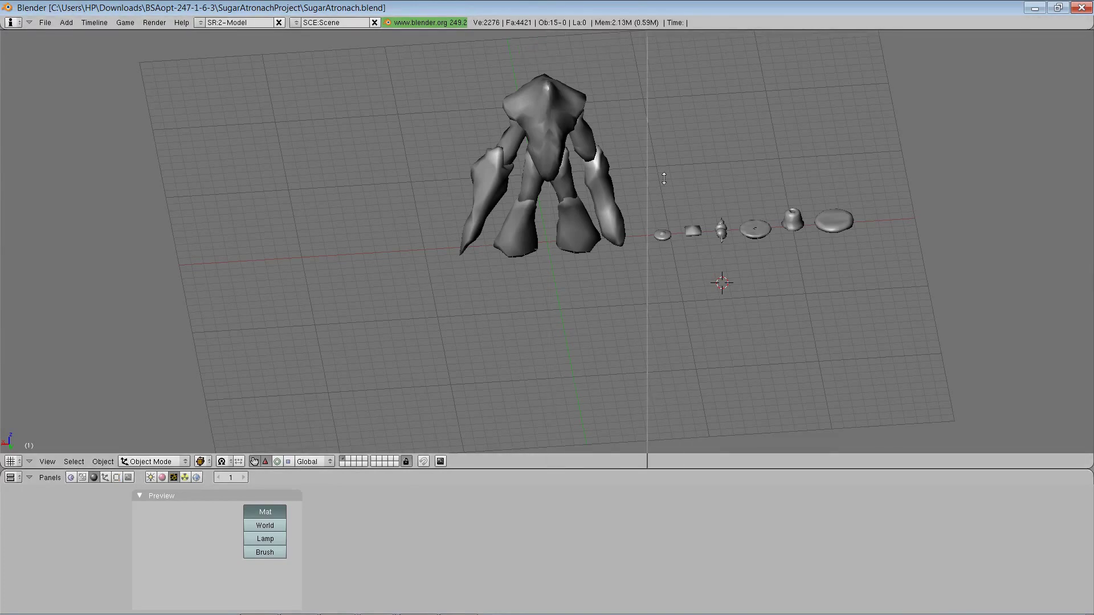
click(623, 221)
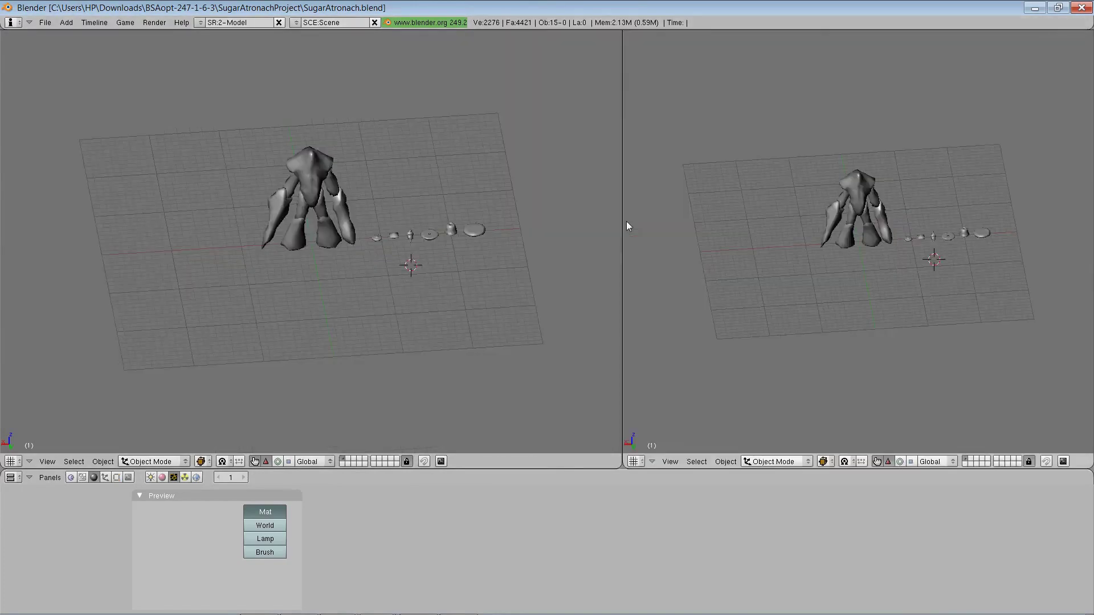
click(635, 462)
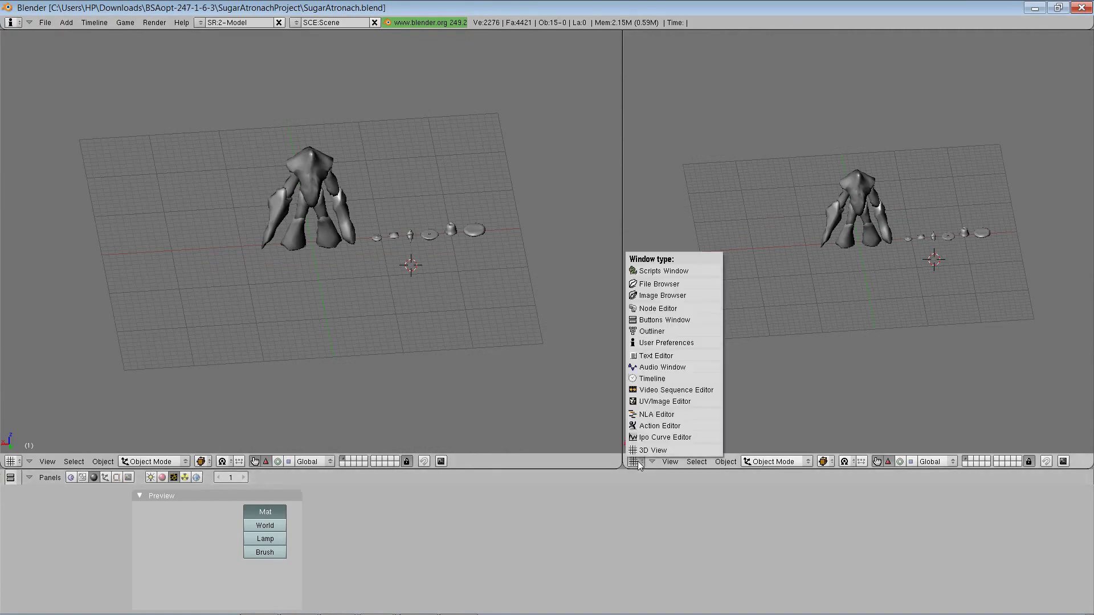
click(664, 401)
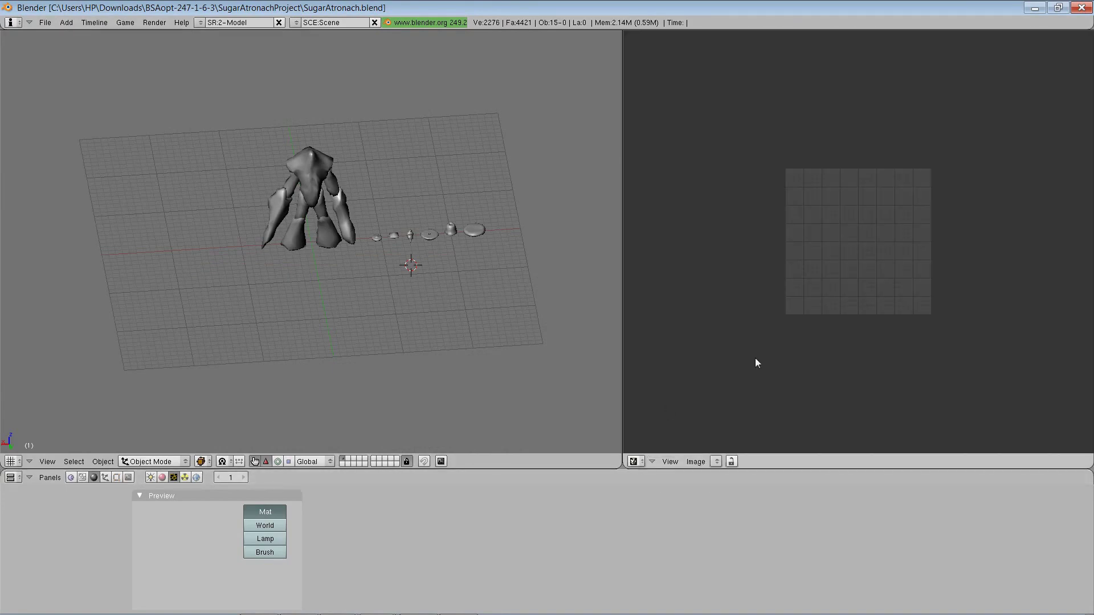
Step: Load the candy01.dds texture from the OTextures folder into the UV/Image Editor
click(704, 462)
click(705, 441)
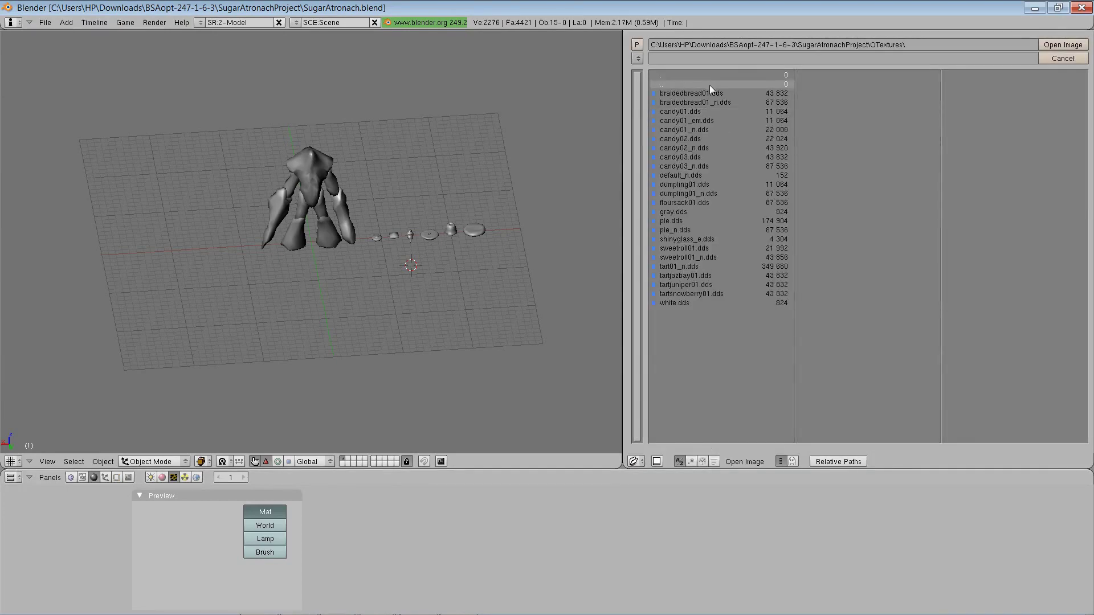
click(694, 111)
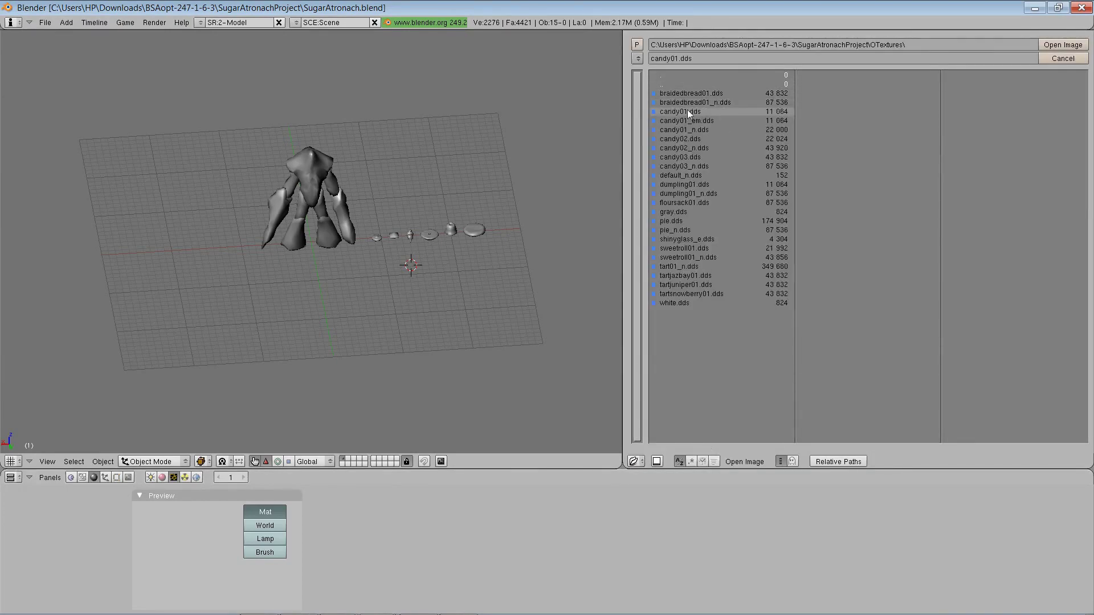
click(1055, 45)
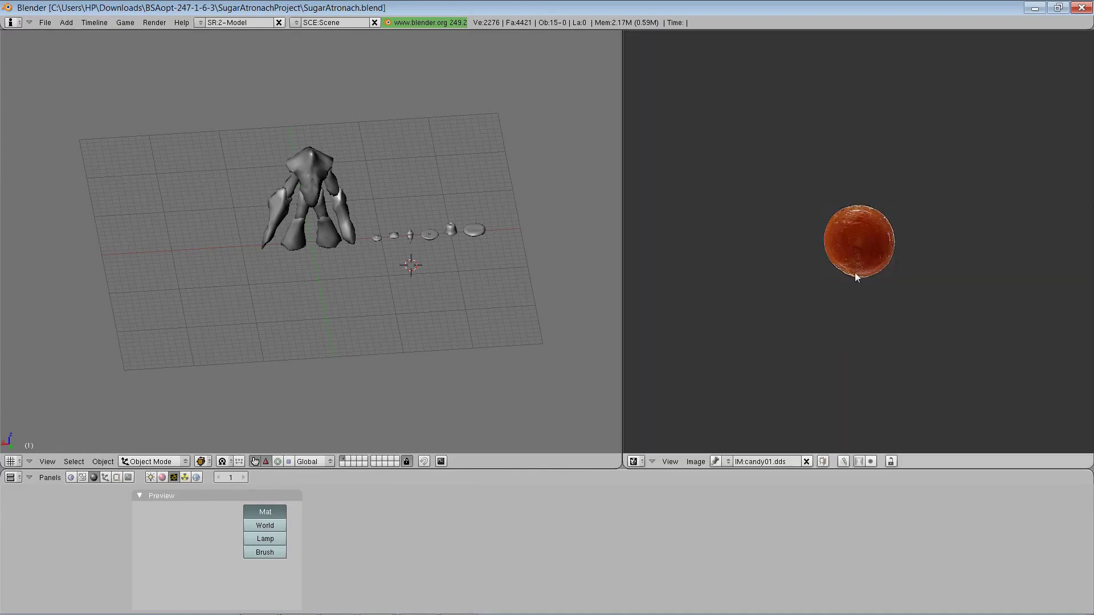
click(697, 461)
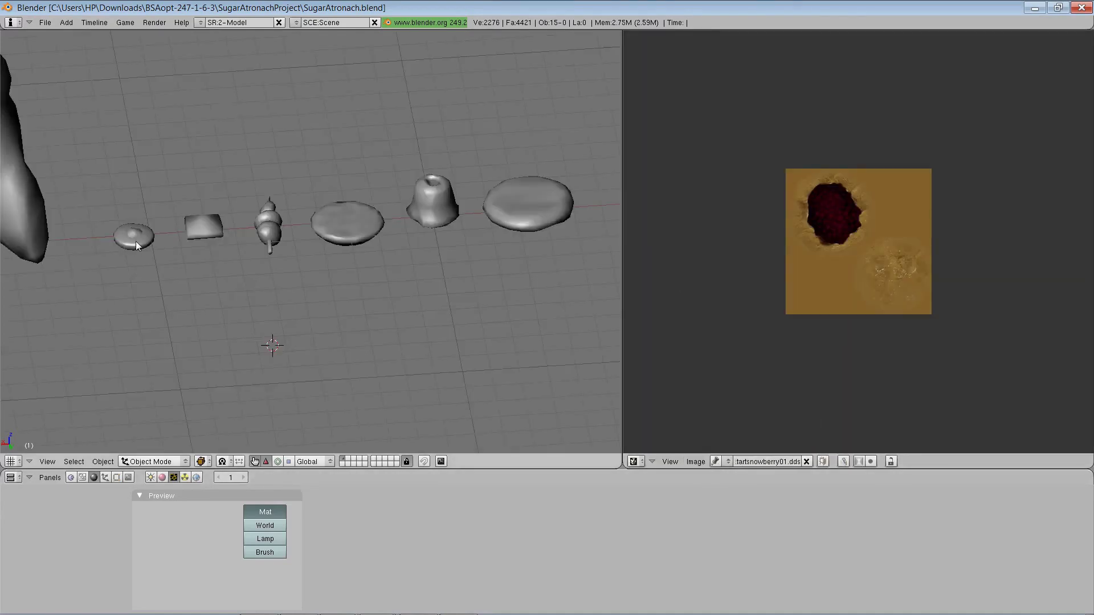
Step: Select the ButterscotchCreams01 candy and set the 3D view's draw type to Textured
right_click(136, 241)
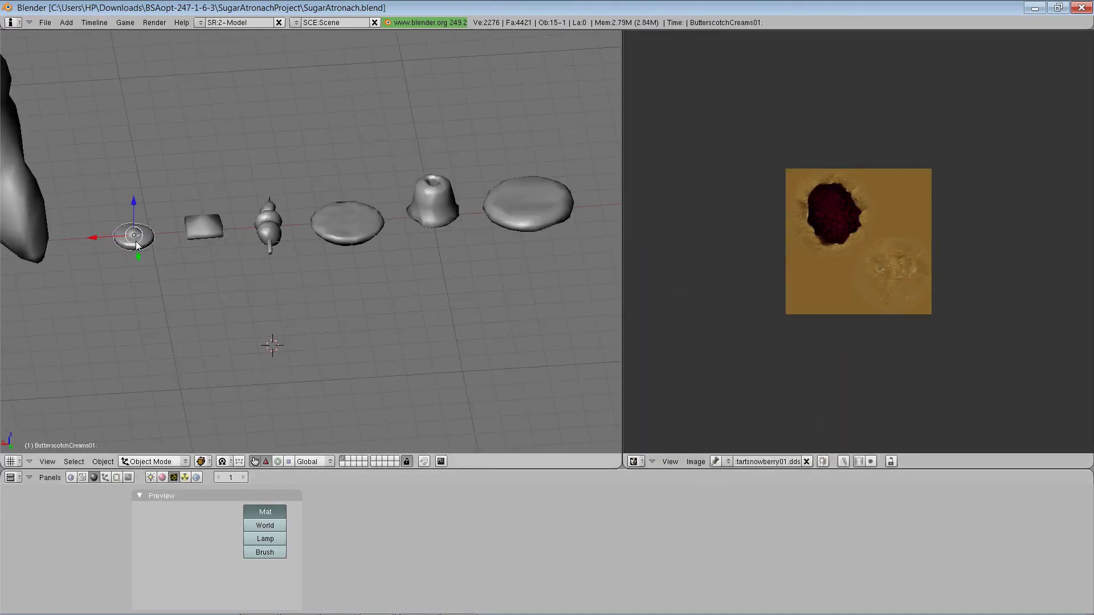
click(210, 462)
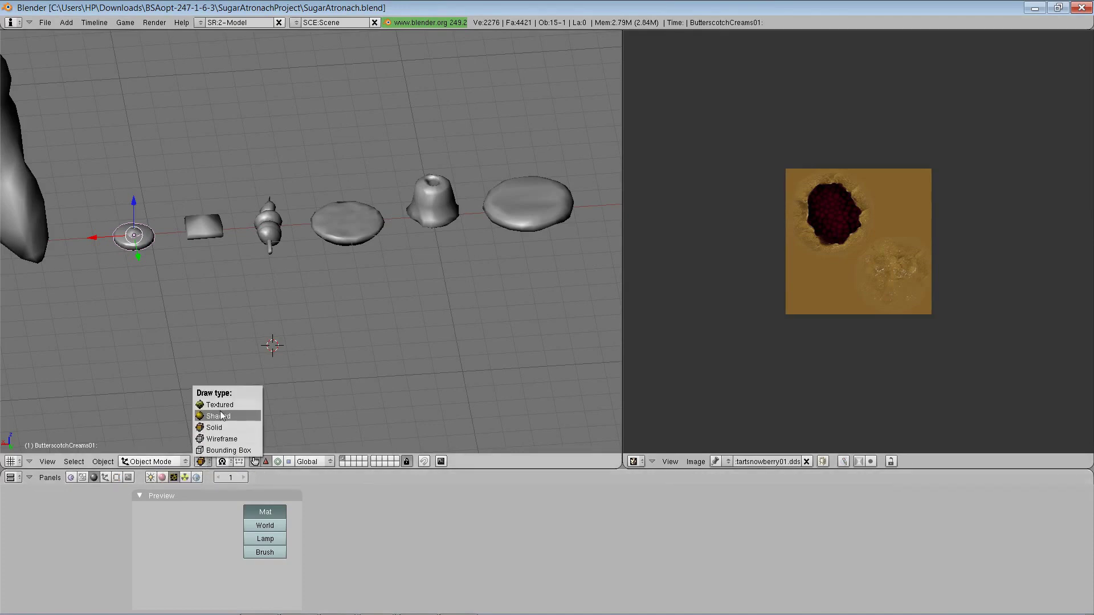
click(221, 415)
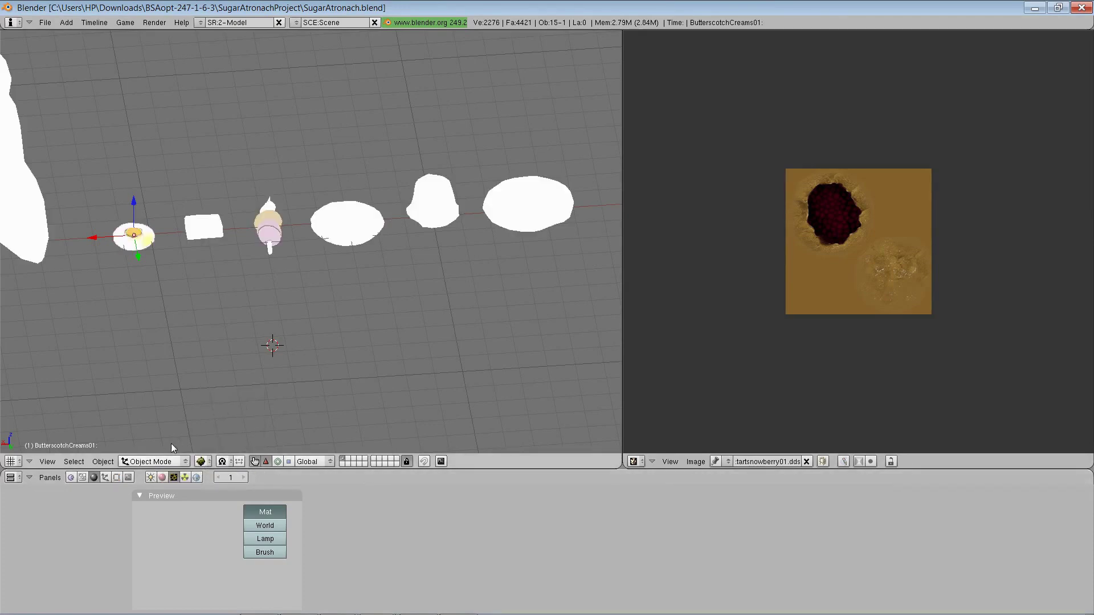
Step: Add a new material to the ButterscotchCreams01 candy and name it Creamtreat
click(162, 478)
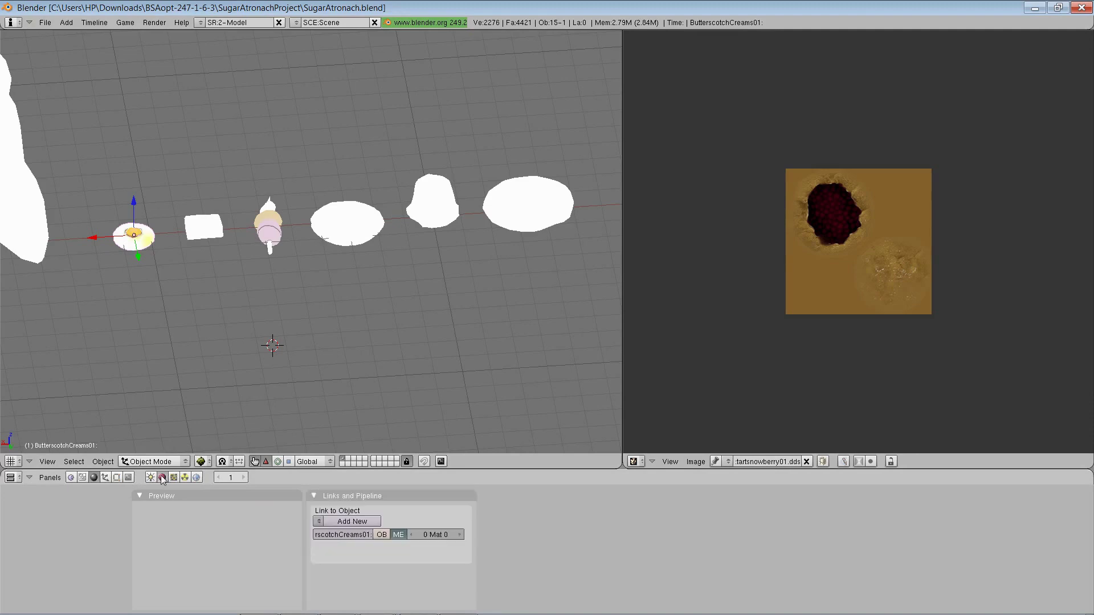
click(346, 522)
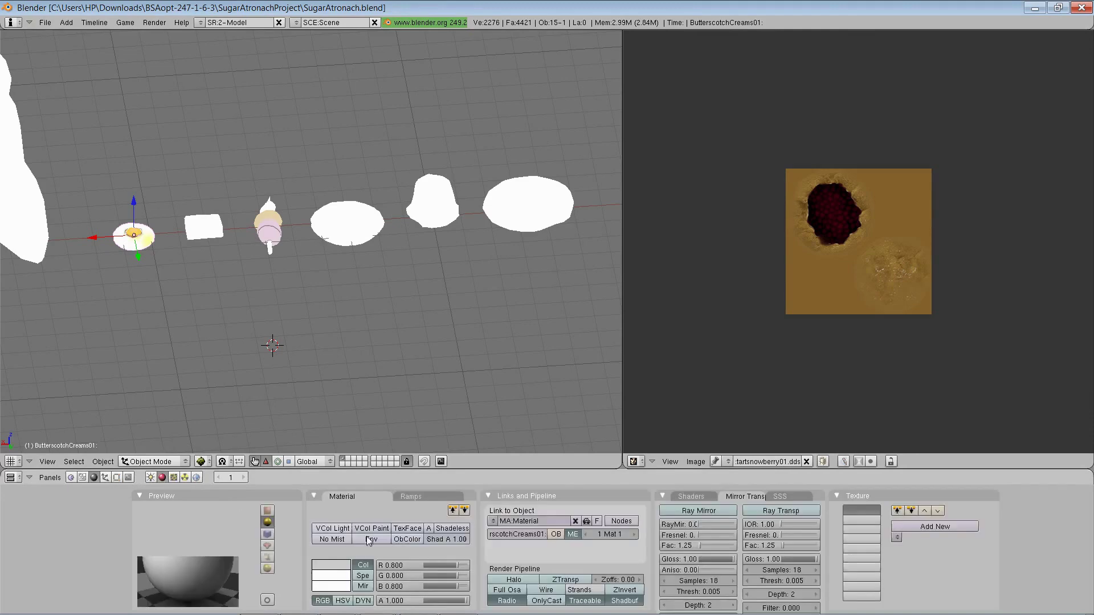
click(539, 520)
text(Creamtreat)
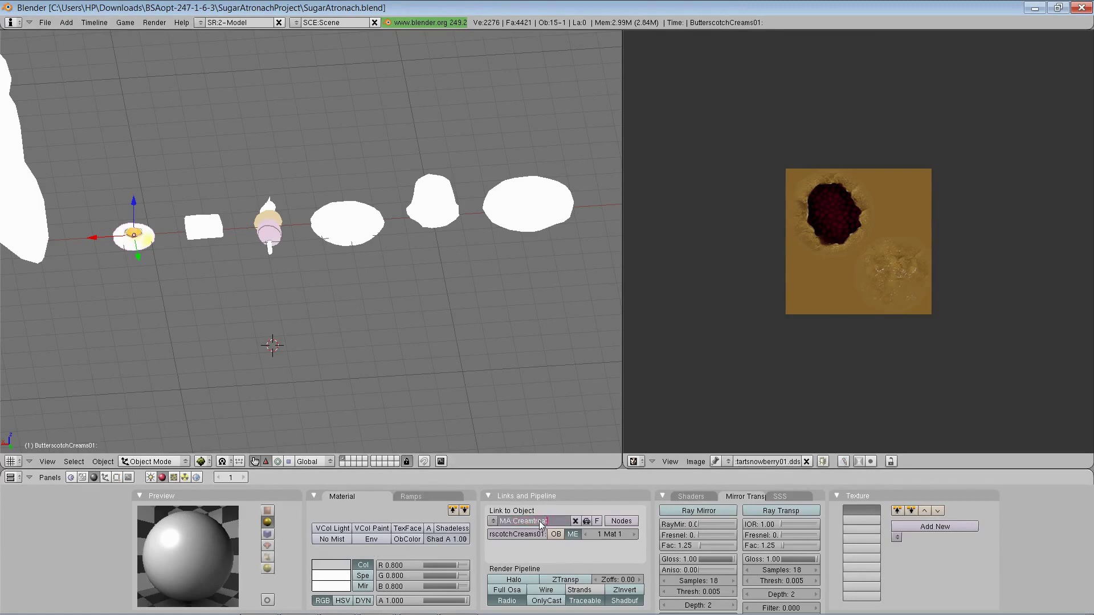
Step: Add a new texture to the Creamtreat material, set its type to Image and assign candy01.dds
click(174, 478)
click(358, 509)
click(429, 532)
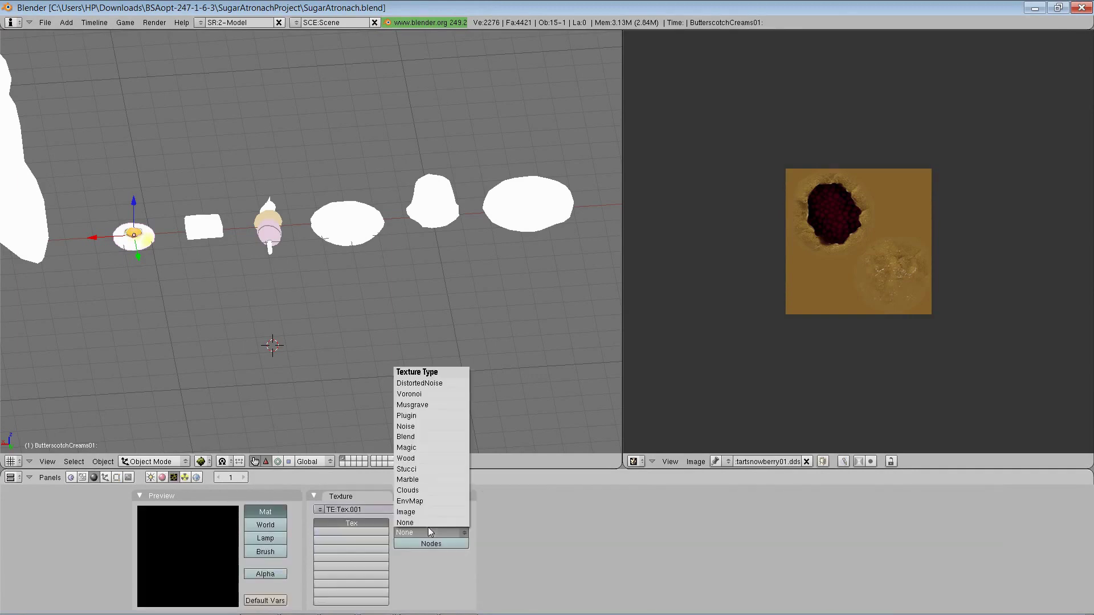
click(423, 510)
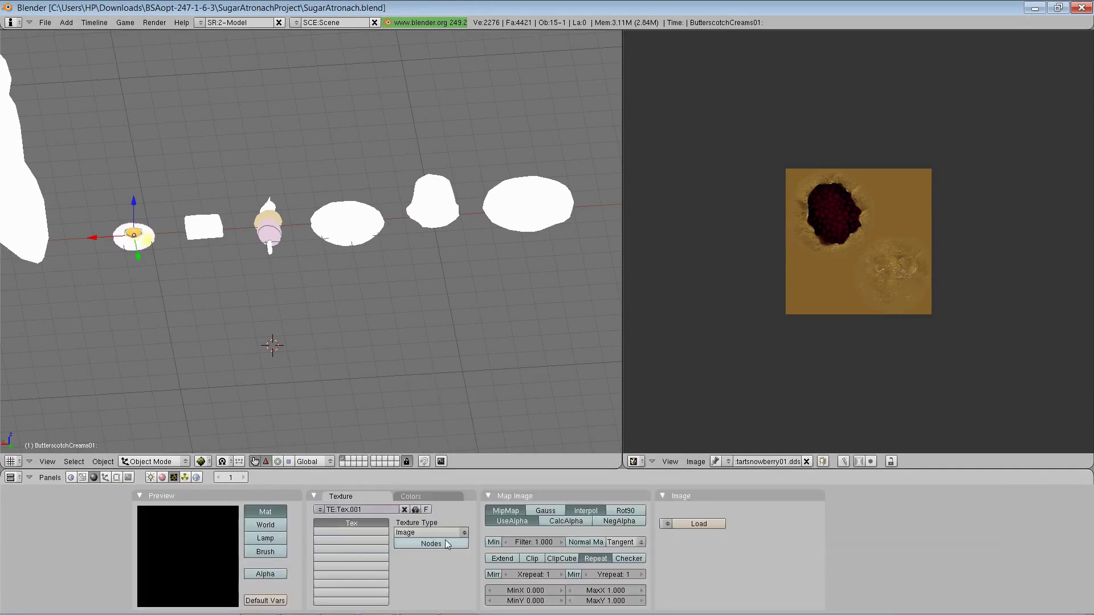
click(667, 524)
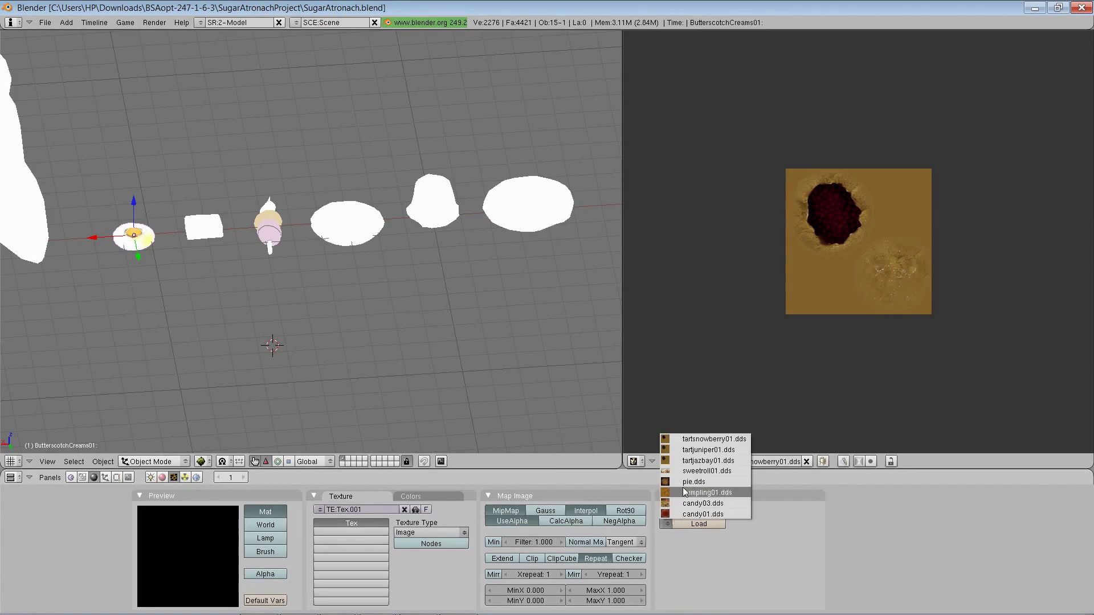
click(696, 514)
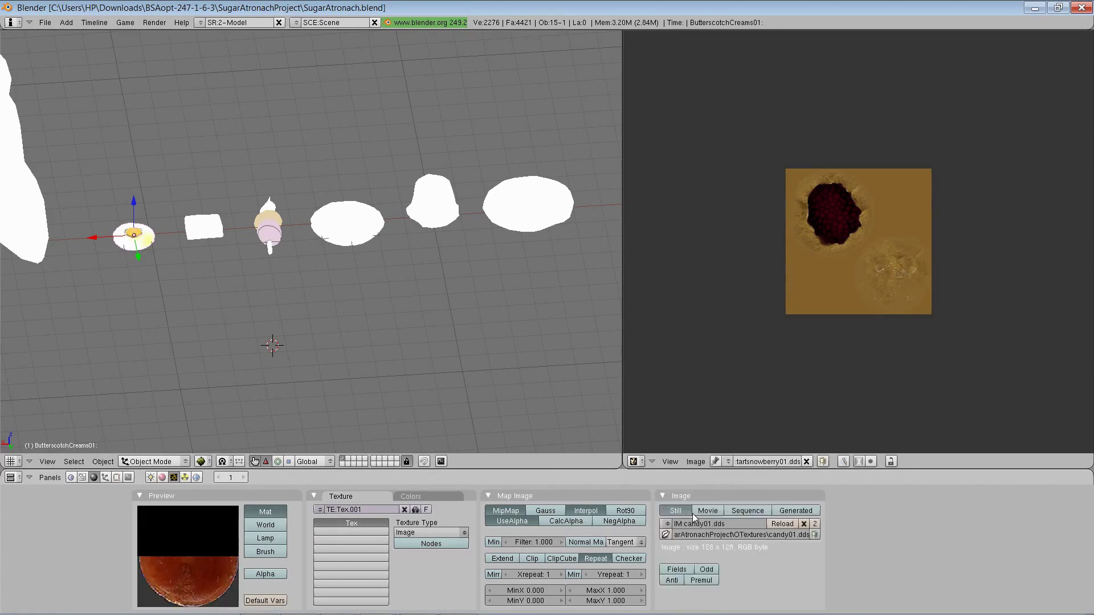
Step: Set the Creamtreat material's texture to use UV coordinates as its map input
click(161, 478)
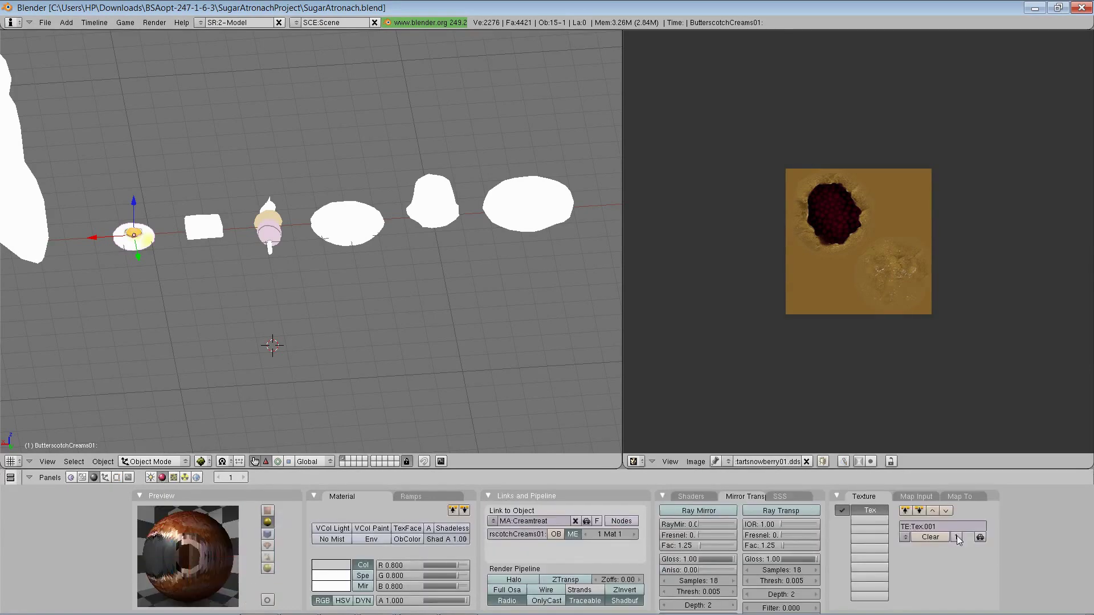
click(911, 496)
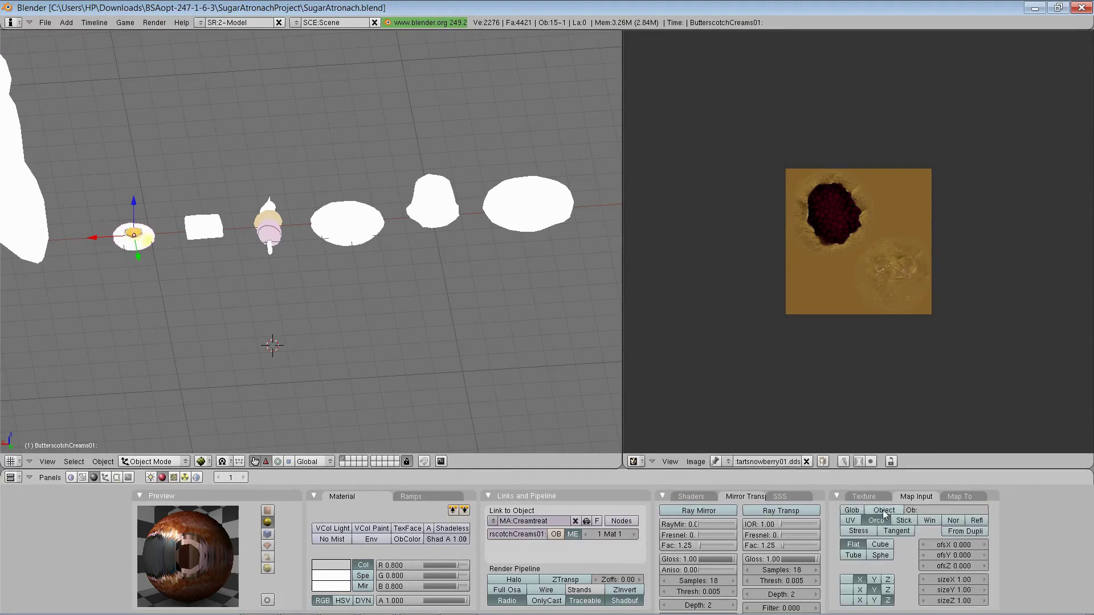
click(850, 520)
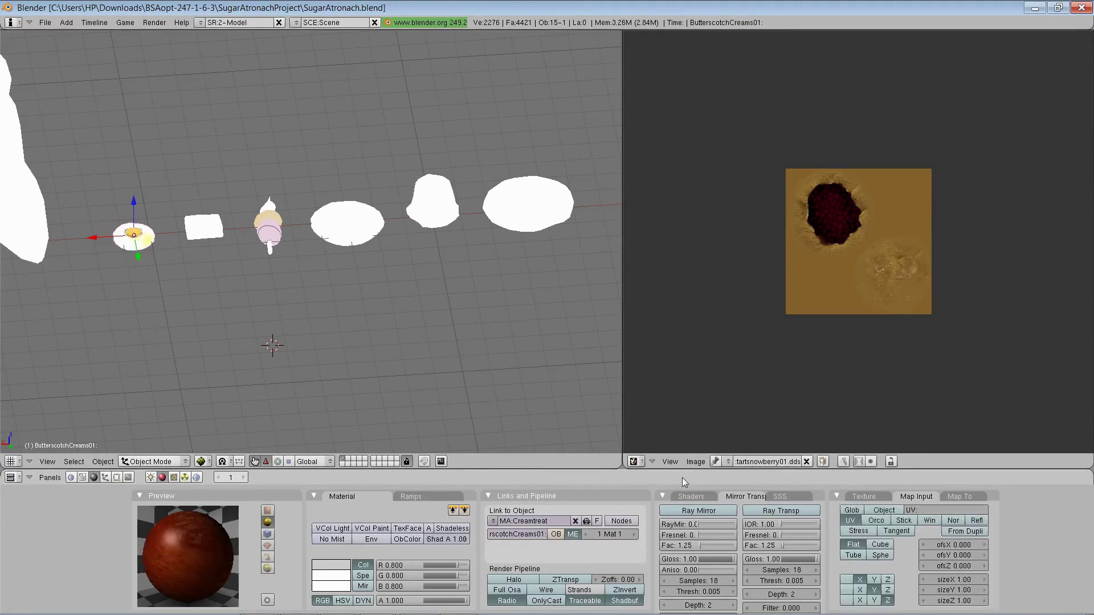
Step: In Edit Mode, assign the candy01.dds image to all UV faces of ButterscotchCreams01, then return to Object Mode
click(148, 461)
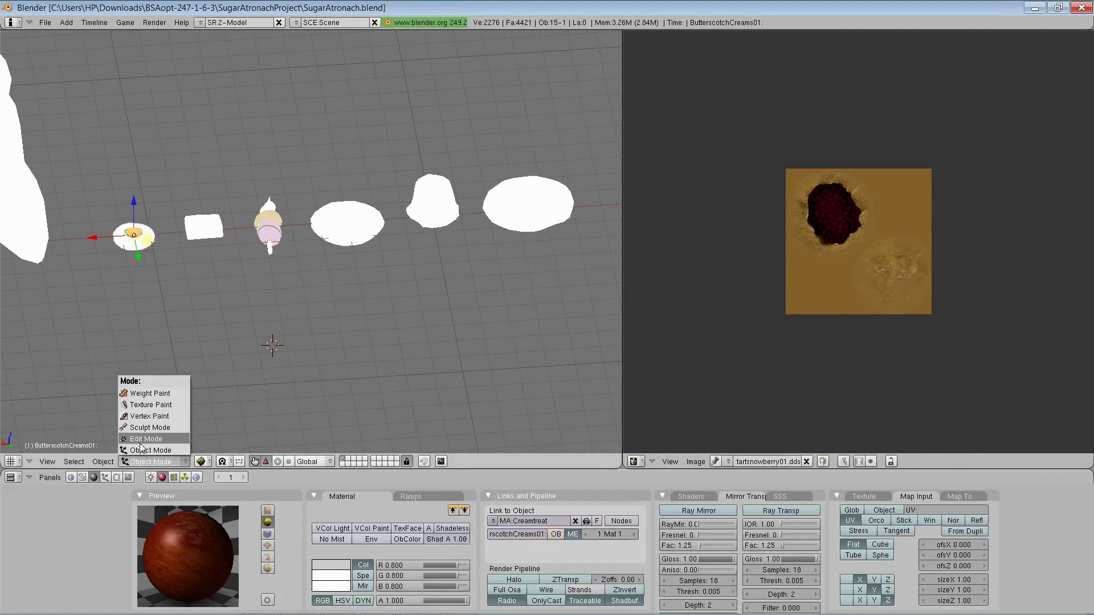
click(146, 438)
key(Tab)
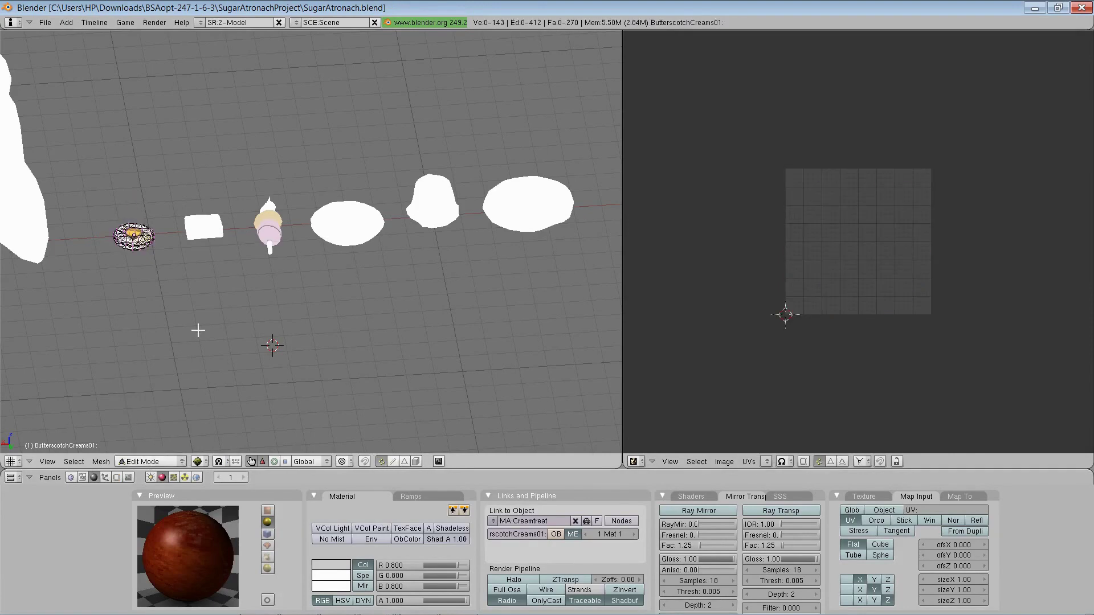
key(Tab)
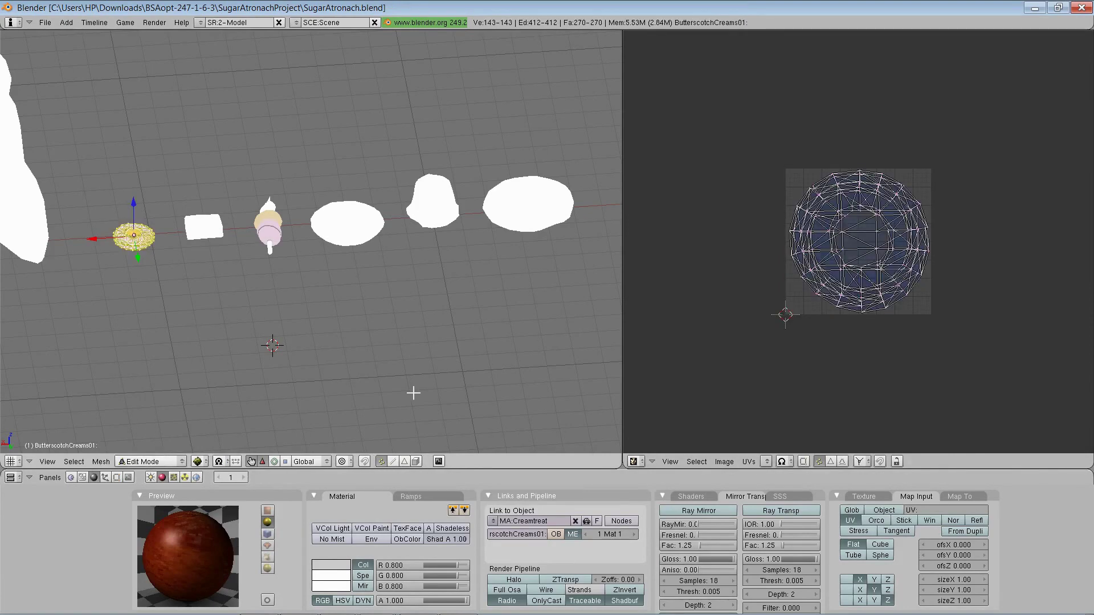
click(766, 461)
click(776, 451)
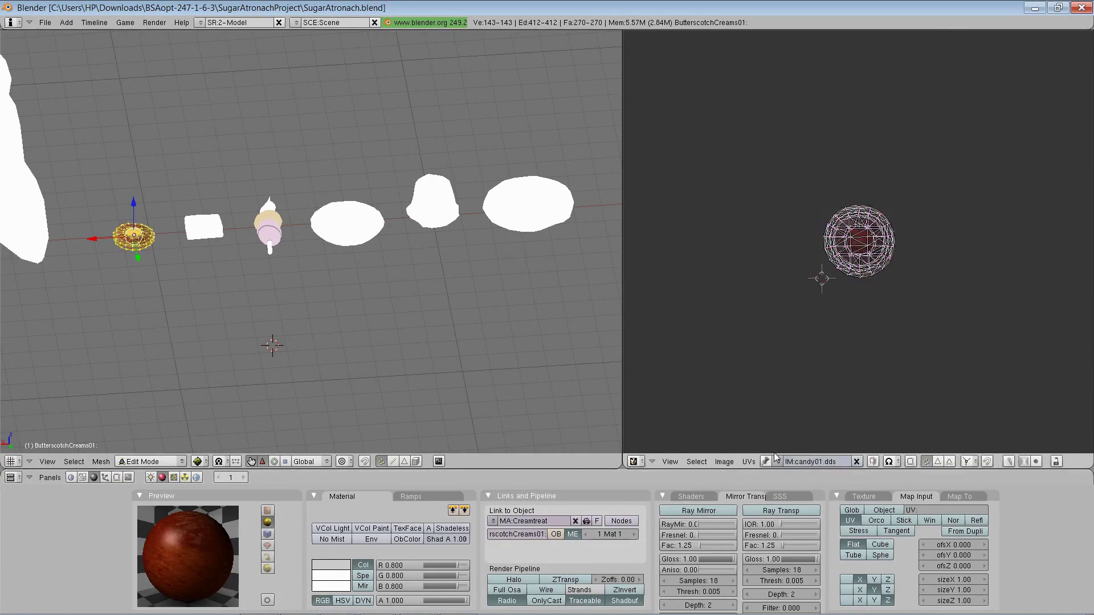
click(157, 461)
click(151, 416)
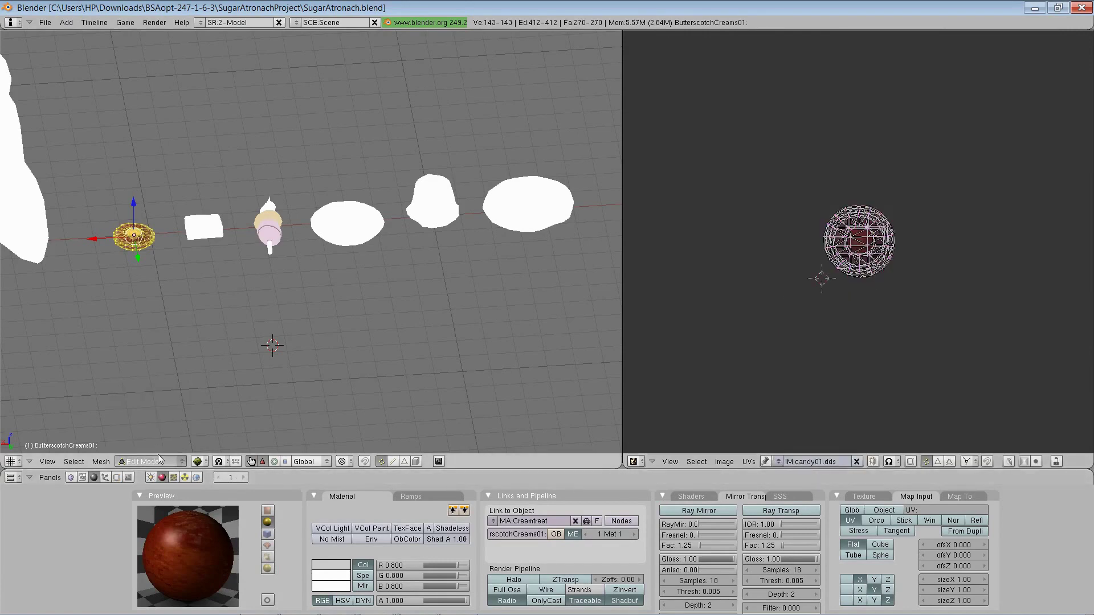
scroll(142, 299, up, 3)
scroll(142, 298, down, 2)
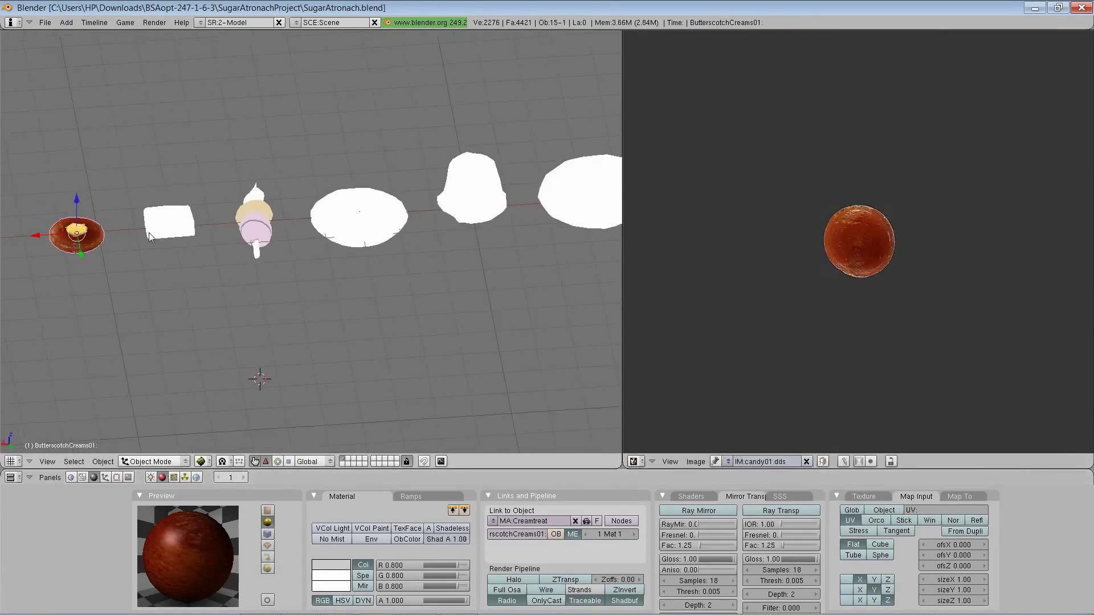
Step: Select the Tart01 mesh and choose tartsnowberry01.dds as the image shown in the UV/Image Editor
right_click(169, 227)
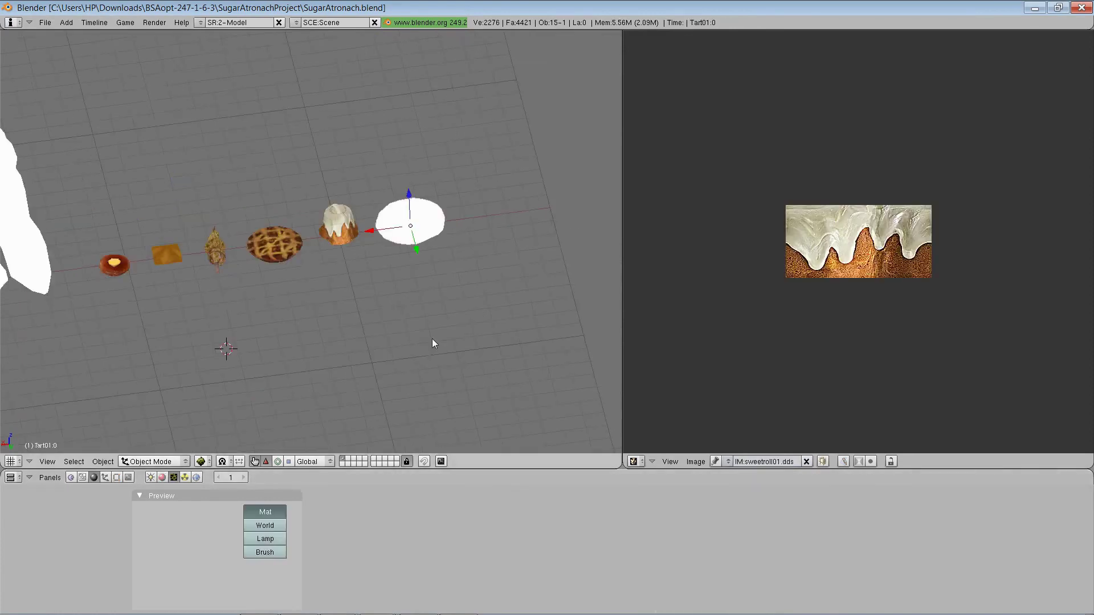
click(728, 461)
click(762, 375)
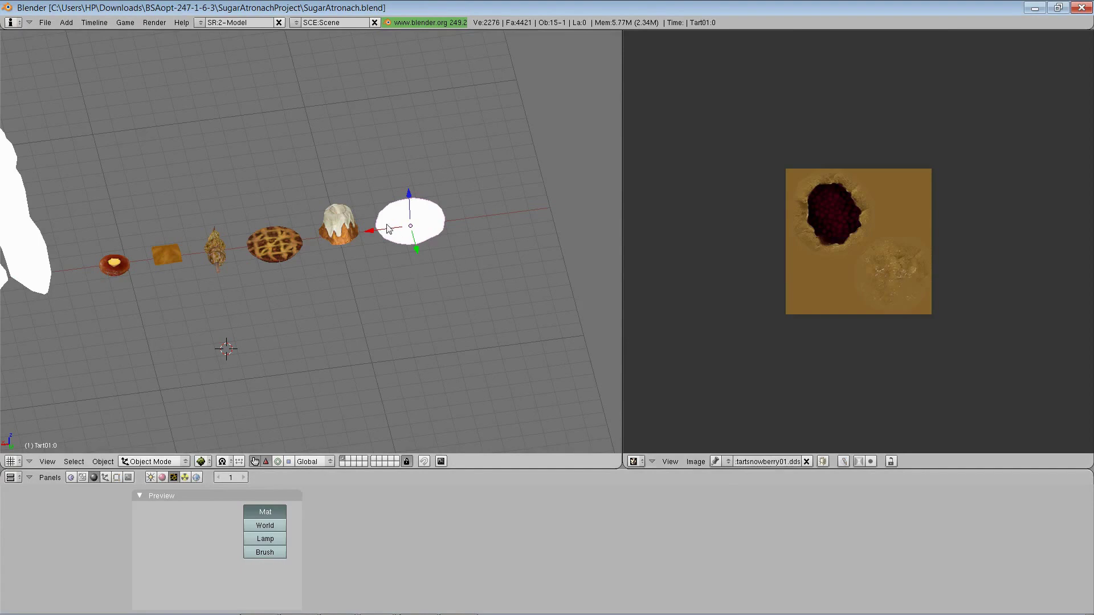
Step: Duplicate the tart twice, placing one copy behind the original along Y and the other in front of it
key(shift+d)
key(Escape)
drag(416, 249, 394, 200)
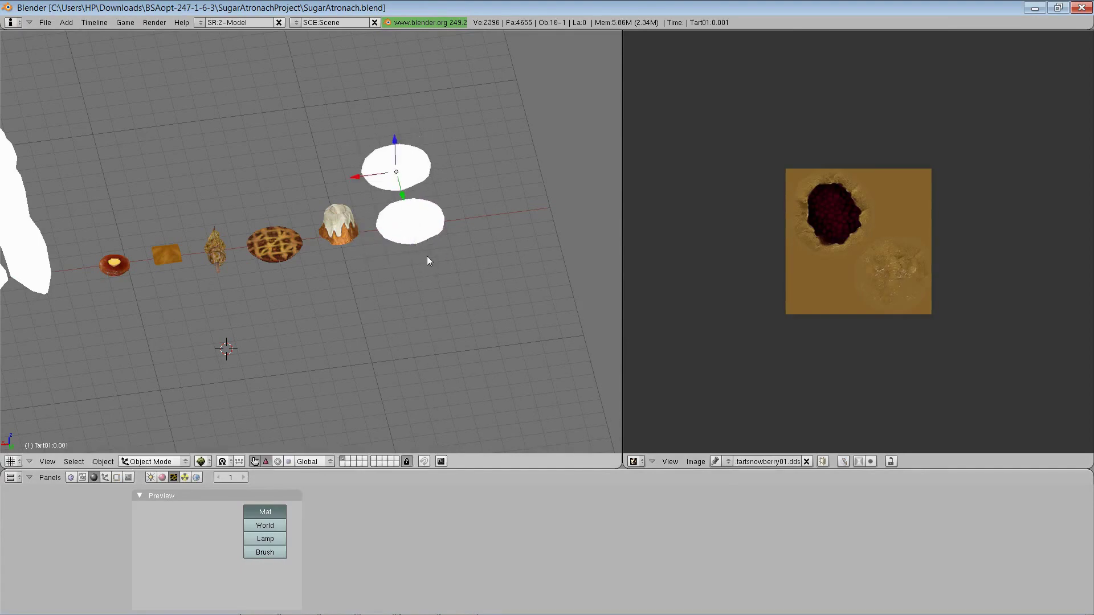
key(shift+d)
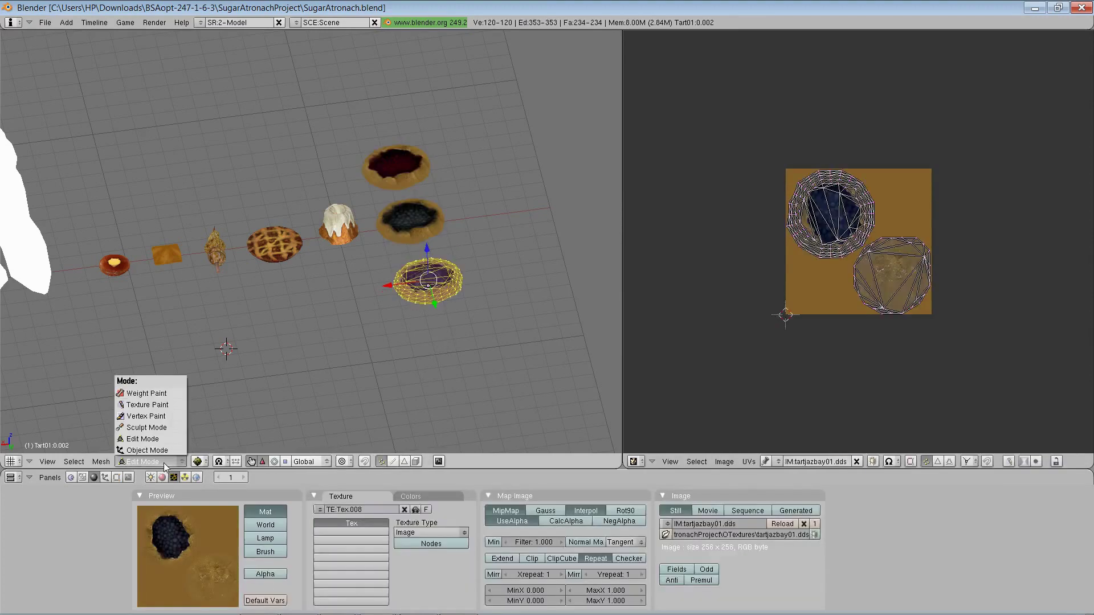
Step: Return the jazbay tart to Object Mode and clear the selection
click(155, 435)
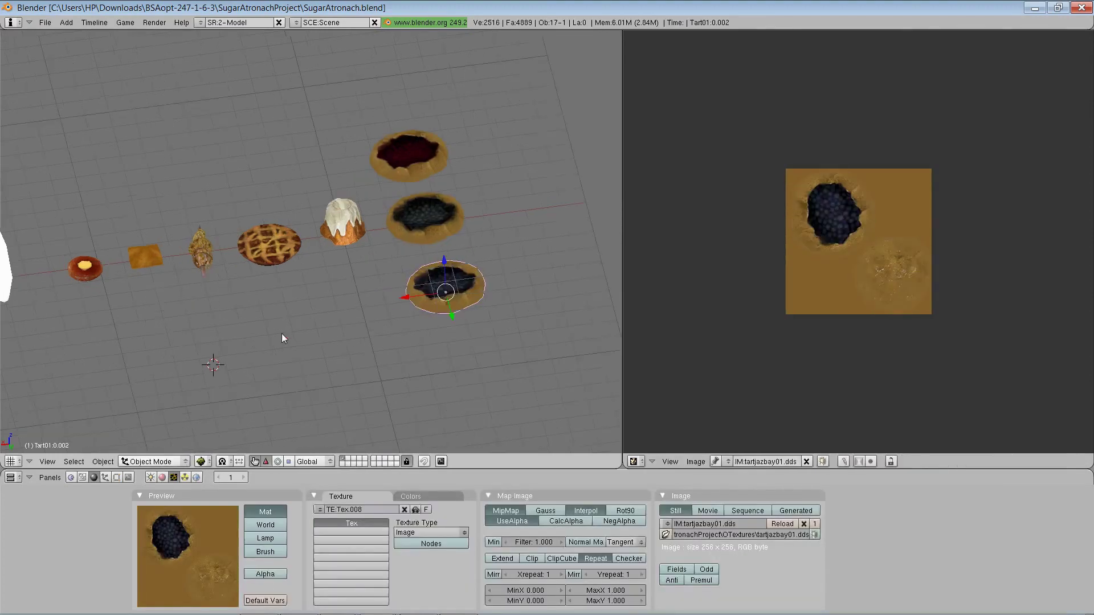
key(a)
scroll(286, 333, down, 1)
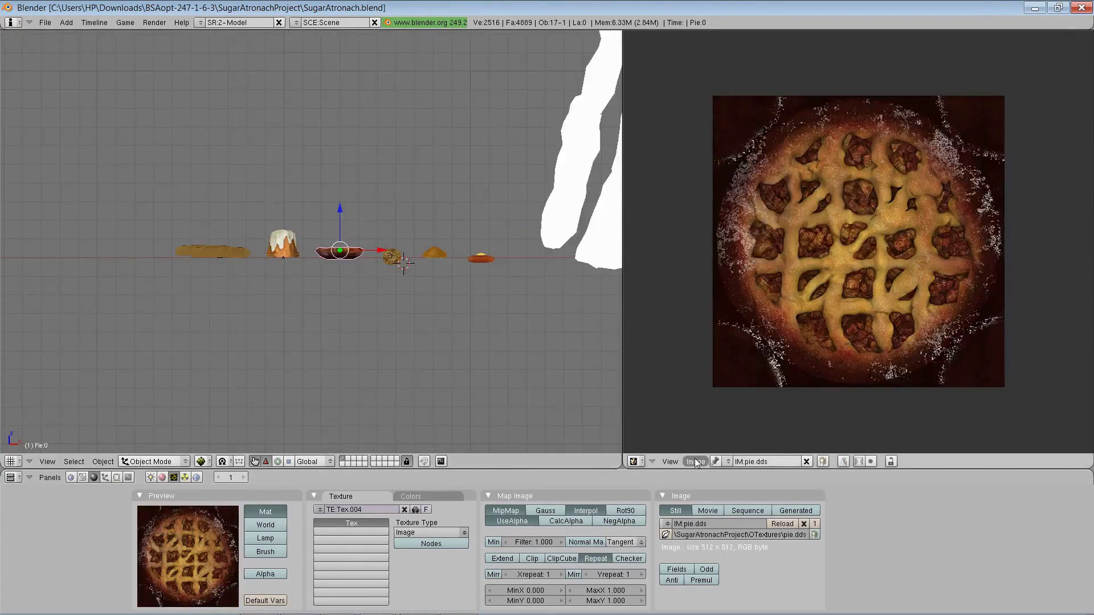
Step: Replace the UV/Image Editor area with a second 3D View
click(695, 461)
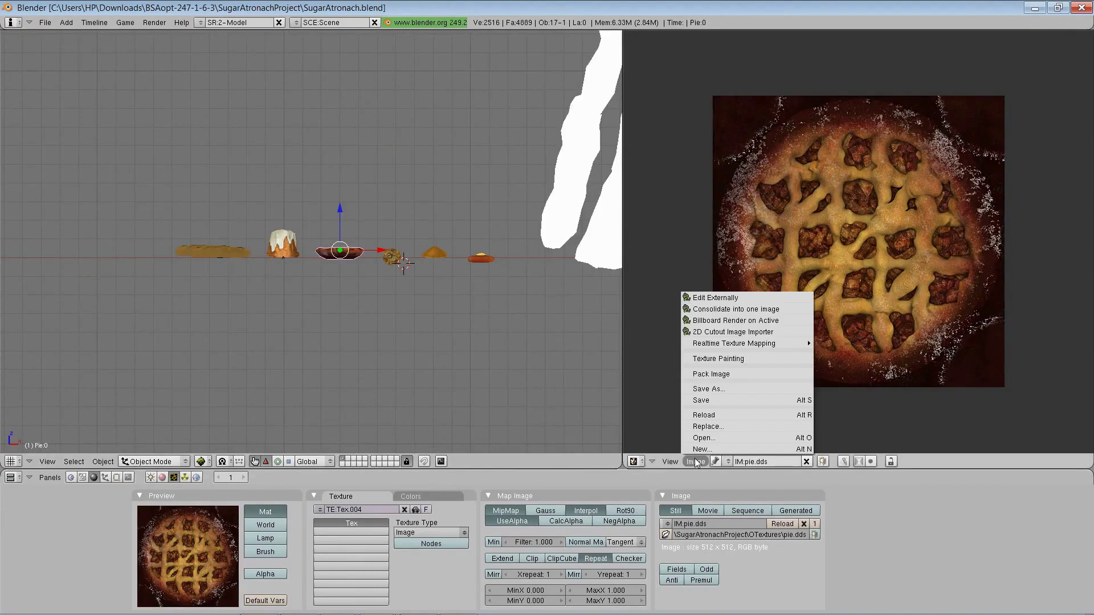
click(633, 462)
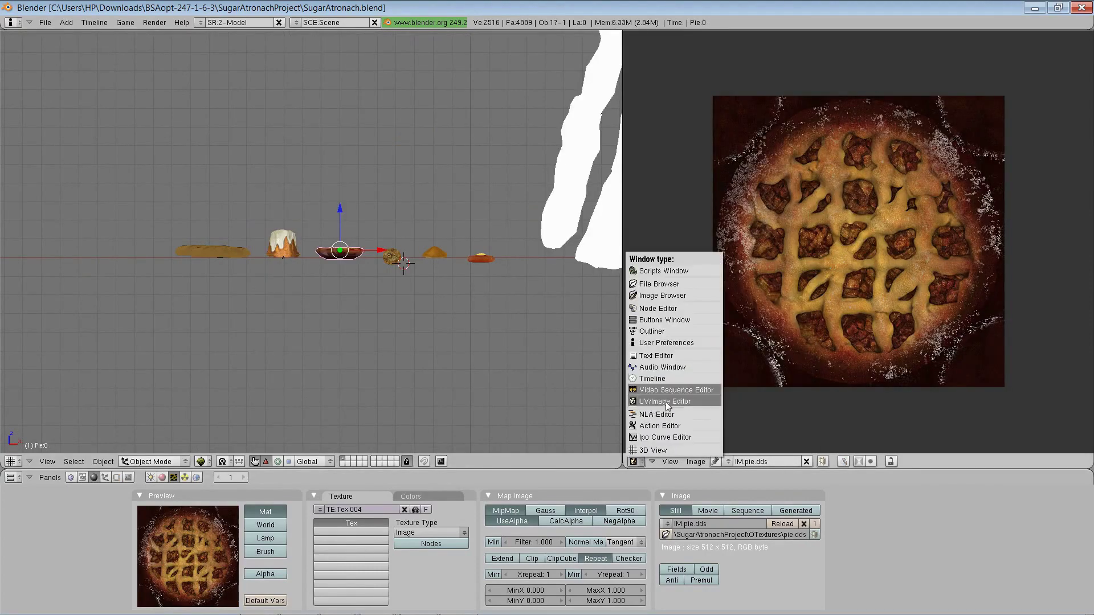
click(675, 450)
scroll(855, 334, up, 1)
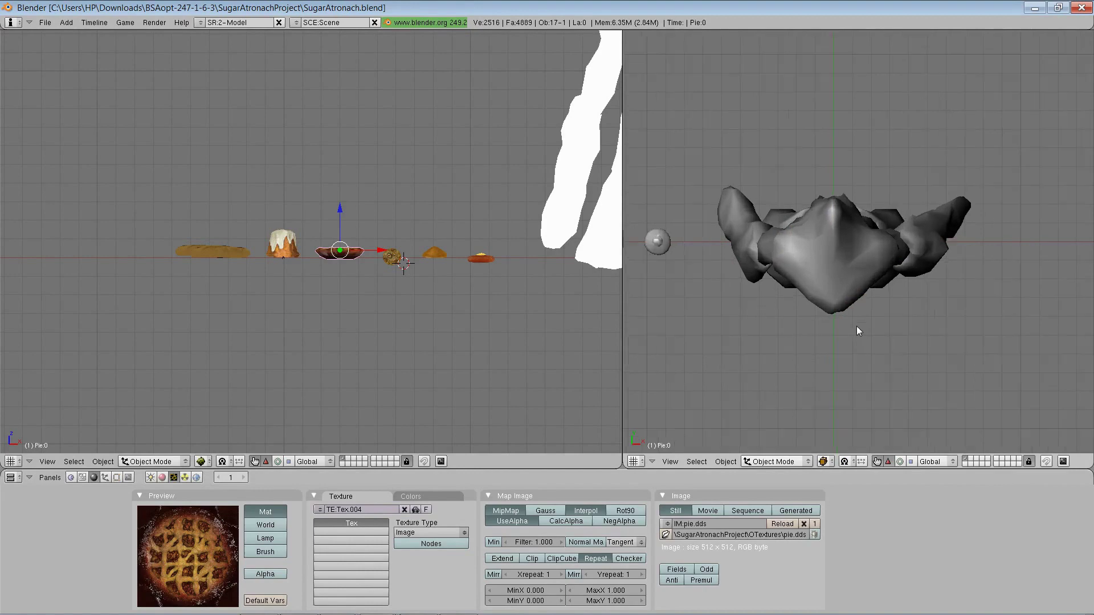
Step: Duplicate the sweet roll and place the copy above the row of food meshes
key(Home)
right_click(168, 262)
key(shift+d)
click(230, 170)
Step: Duplicate the pie twice, placing one copy in each foot of the atronach, with the second 3D View in wireframe
right_click(205, 267)
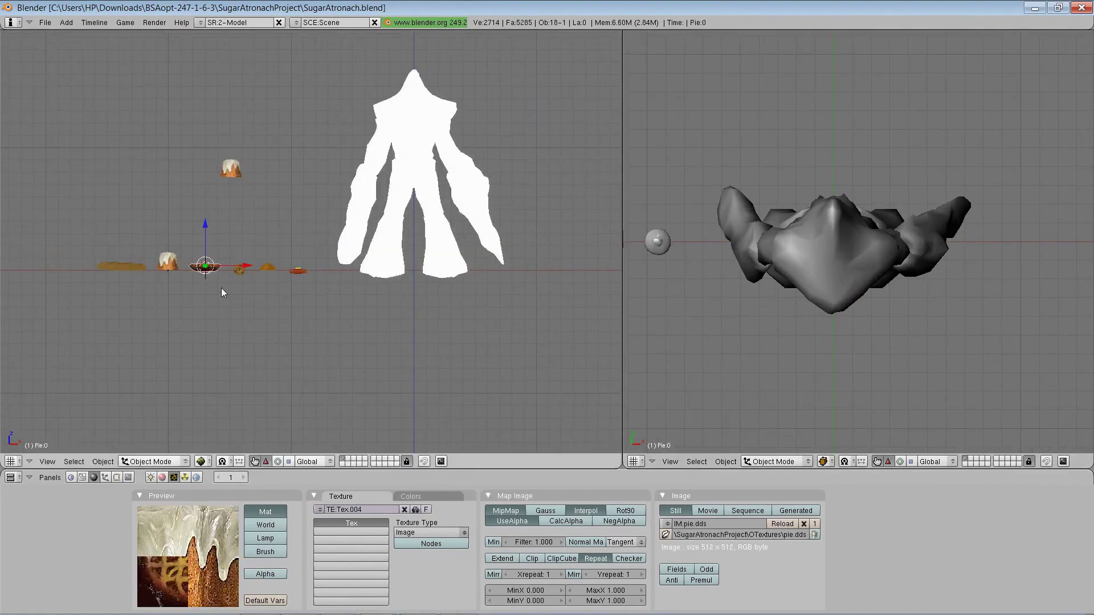
key(shift+d)
click(349, 295)
click(822, 461)
key(g)
click(372, 342)
key(shift+d)
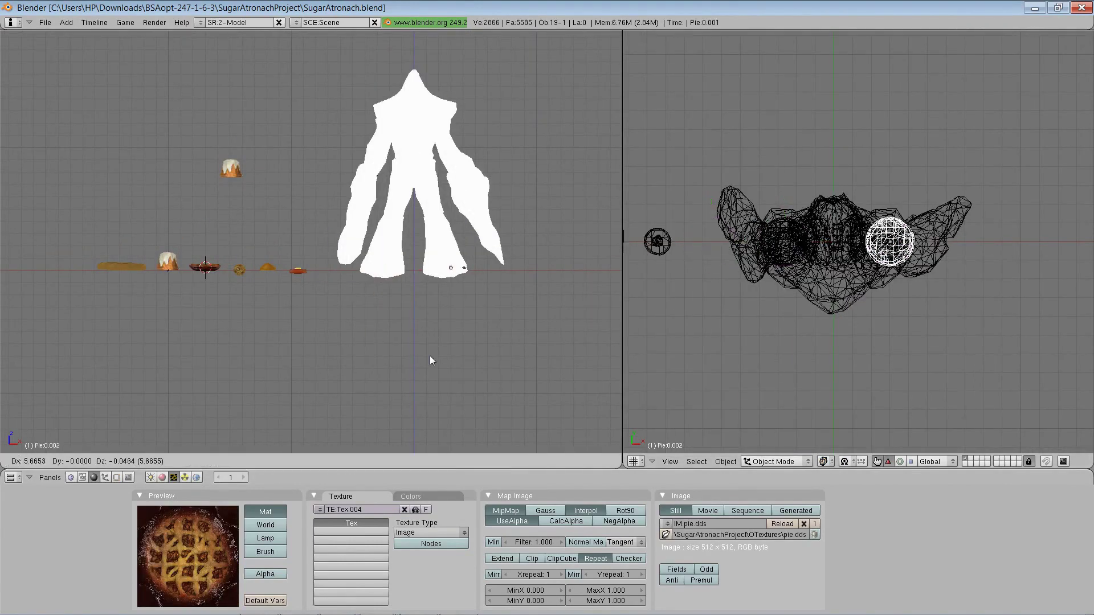
click(429, 355)
Step: Move the spare sweet roll onto the pie in the foot nearest the food row and set the front view to wireframe
scroll(430, 355, up, 2)
right_click(206, 145)
key(g)
right_click(463, 164)
click(202, 462)
click(204, 442)
scroll(419, 273, up, 1)
Step: Duplicate the sweet roll twice into the opposite lower leg, stacking and tilting the copies to follow the leg
right_click(418, 263)
key(shift+d)
click(494, 306)
key(r)
key(shift+d)
click(520, 289)
key(r)
click(499, 352)
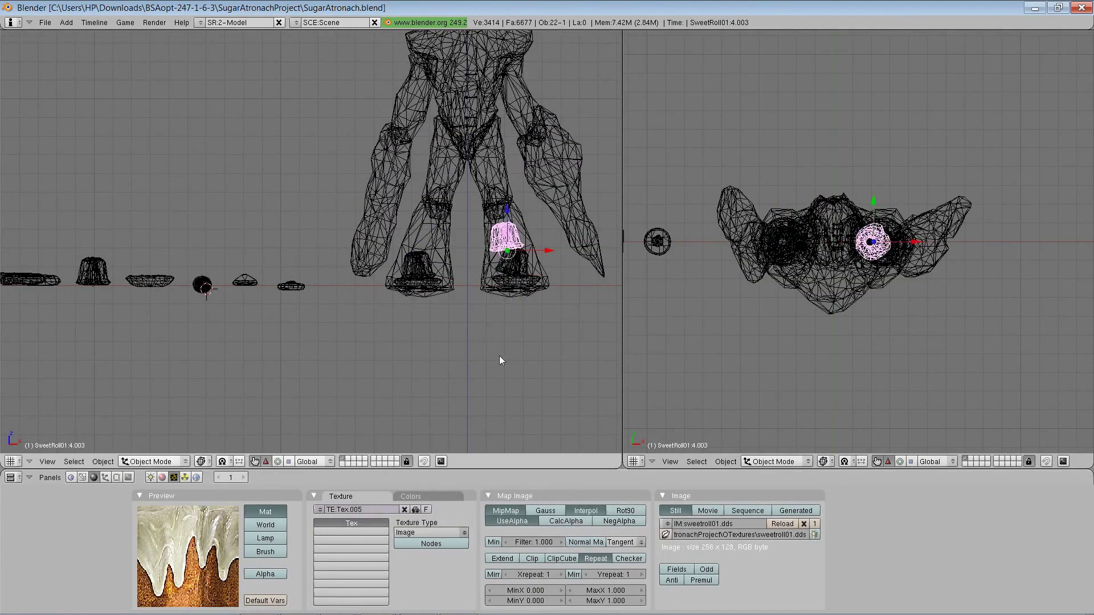
Step: Duplicate the upper sweet roll and stack the copy in the lower leg nearest the food row
key(shift+d)
click(419, 353)
key(g)
click(462, 355)
Step: Duplicate the snowberry tart and place the copy above the row of food meshes
click(290, 288)
right_click(290, 287)
right_click(31, 279)
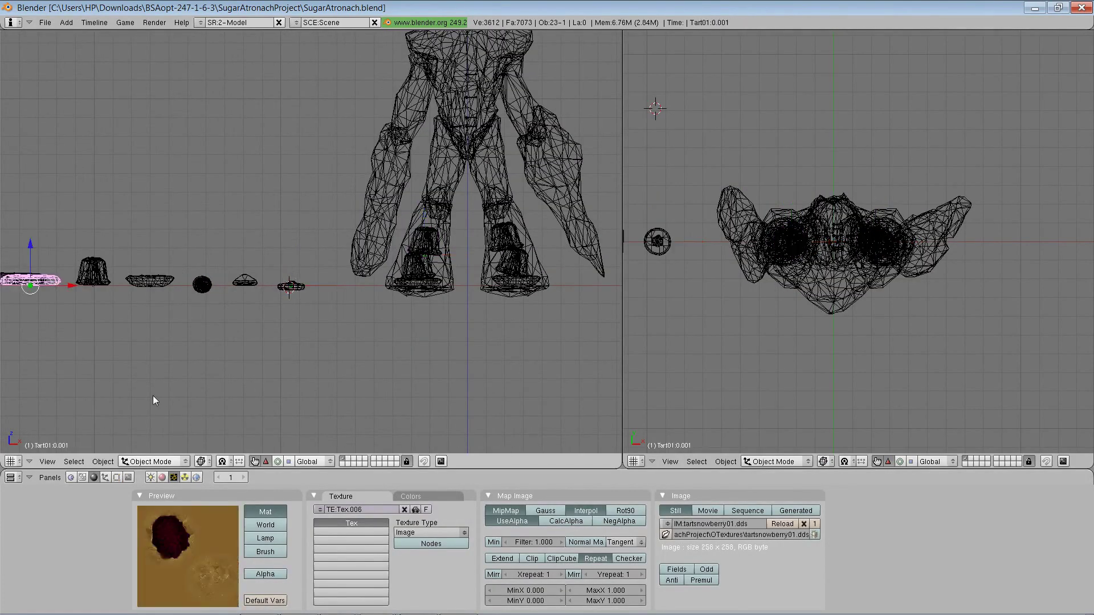
key(shift+d)
click(272, 364)
Step: Move NuttyBread01 above the sweet rolls in the leg nearest the food row, rotating it to follow the leg
click(209, 284)
right_click(204, 285)
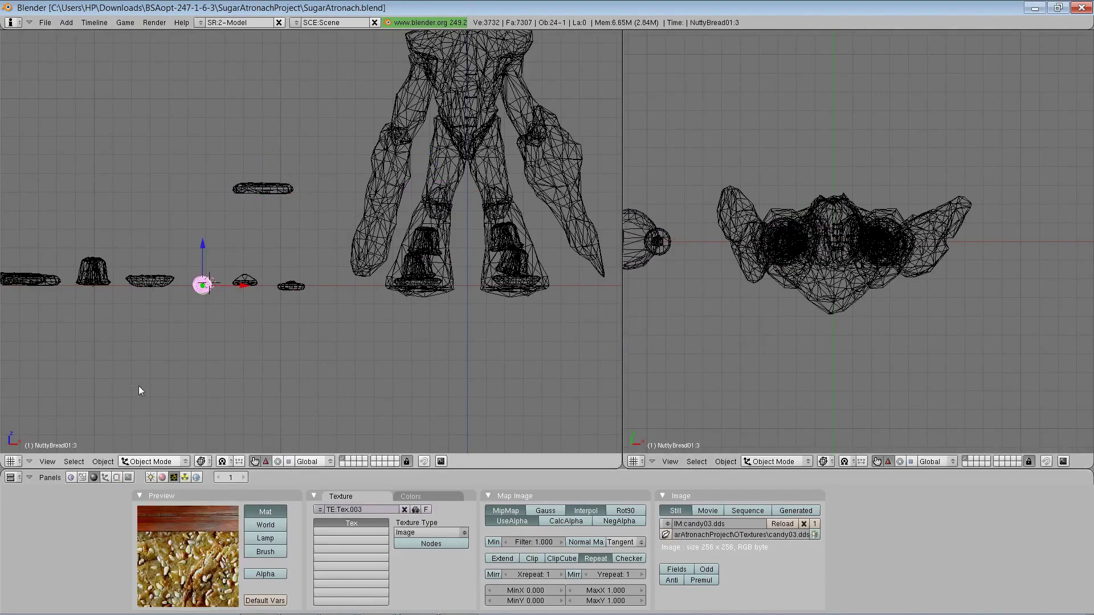
key(g)
click(439, 312)
key(r)
key(KP_3)
key(r)
click(292, 322)
scroll(319, 342, up, 4)
shift+middle_drag(555, 374, 474, 405)
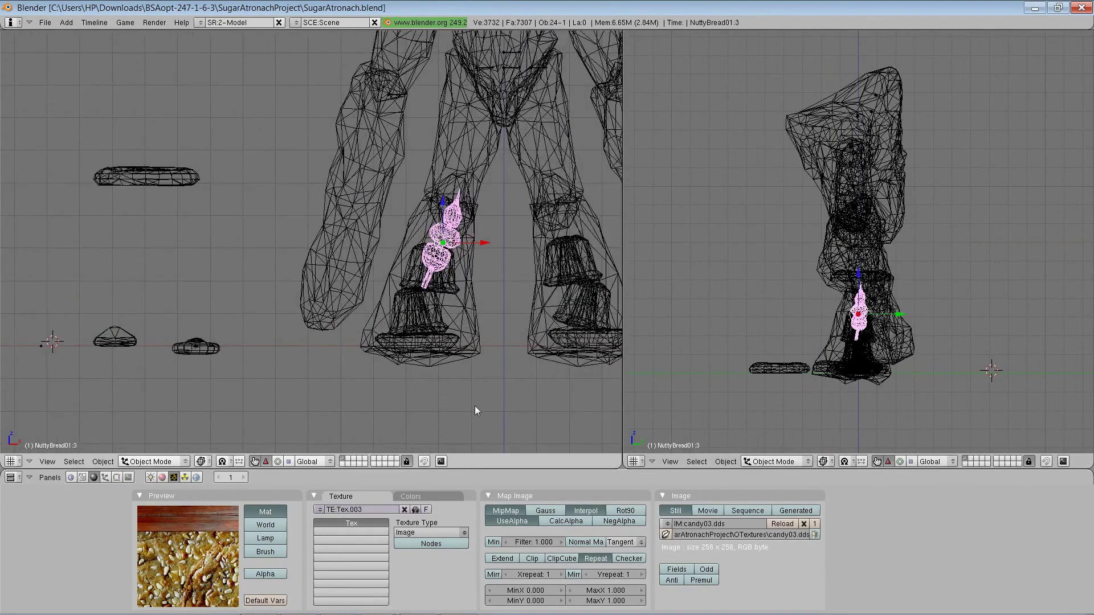
key(g)
click(481, 399)
Step: Duplicate the nutty bread, rotate the copy and position it at the knee of the opposite leg
key(KP_7)
key(shift+d)
key(r)
key(g)
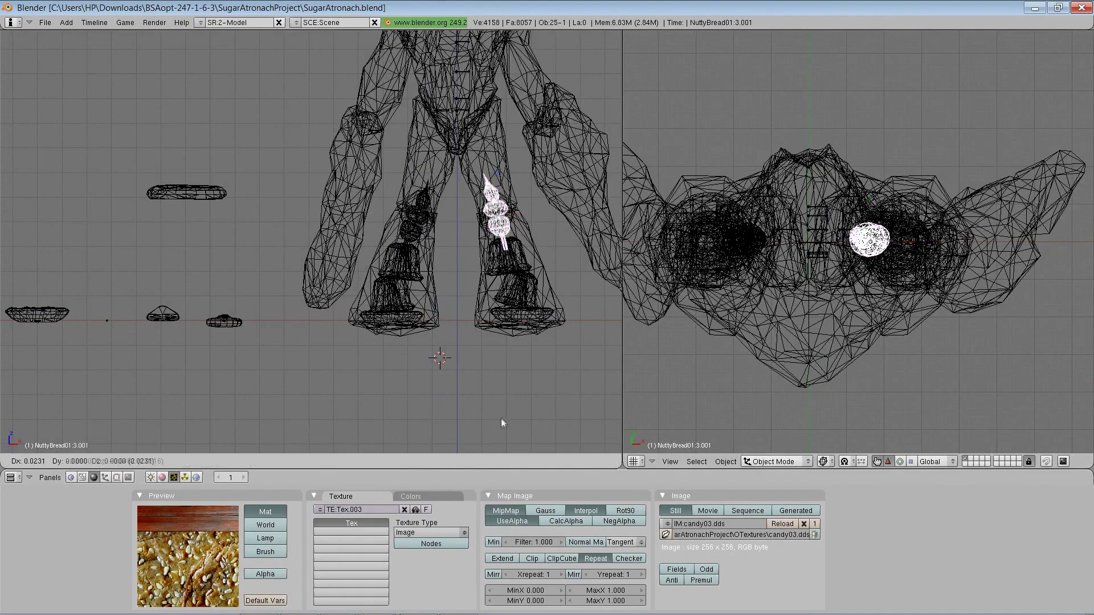
click(501, 418)
Step: Duplicate the sweet roll from the food row twice, placing one copy above the nutty bread in each leg
scroll(490, 410, down, 2)
right_click(82, 281)
key(shift+d)
click(481, 295)
key(shift+d)
click(518, 387)
key(g)
click(518, 387)
Step: Move the spare snowberry tart to the outer hip farthest from the food row and rotate it nearly upright
click(216, 289)
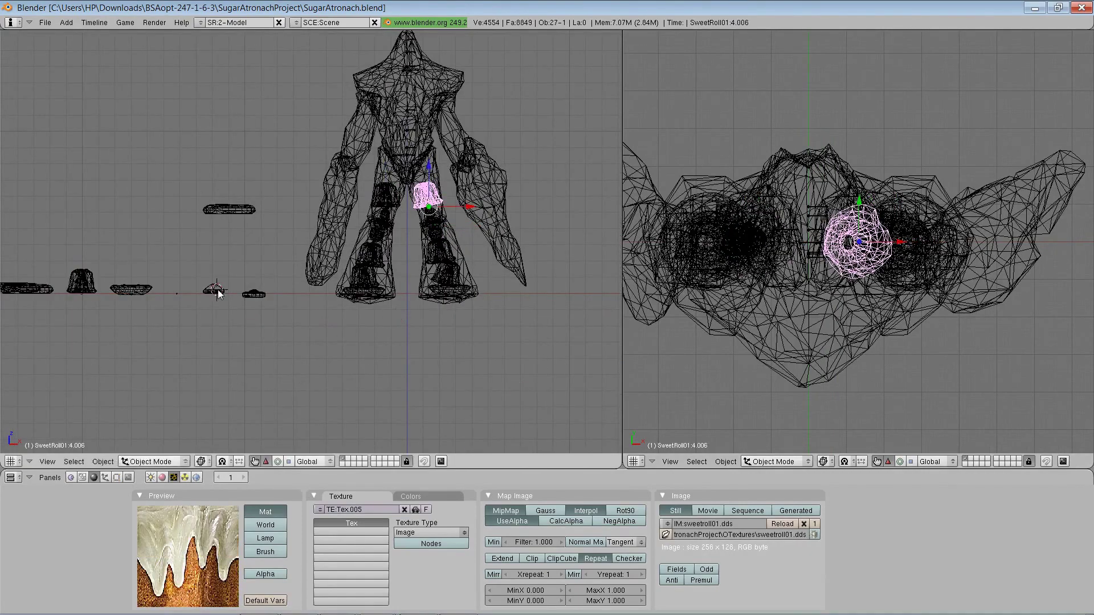
right_click(229, 210)
key(g)
click(407, 322)
key(r)
click(392, 382)
Step: Duplicate the upright hip tart and place the copy above the row of food meshes
scroll(392, 381, up, 1)
key(shift+d)
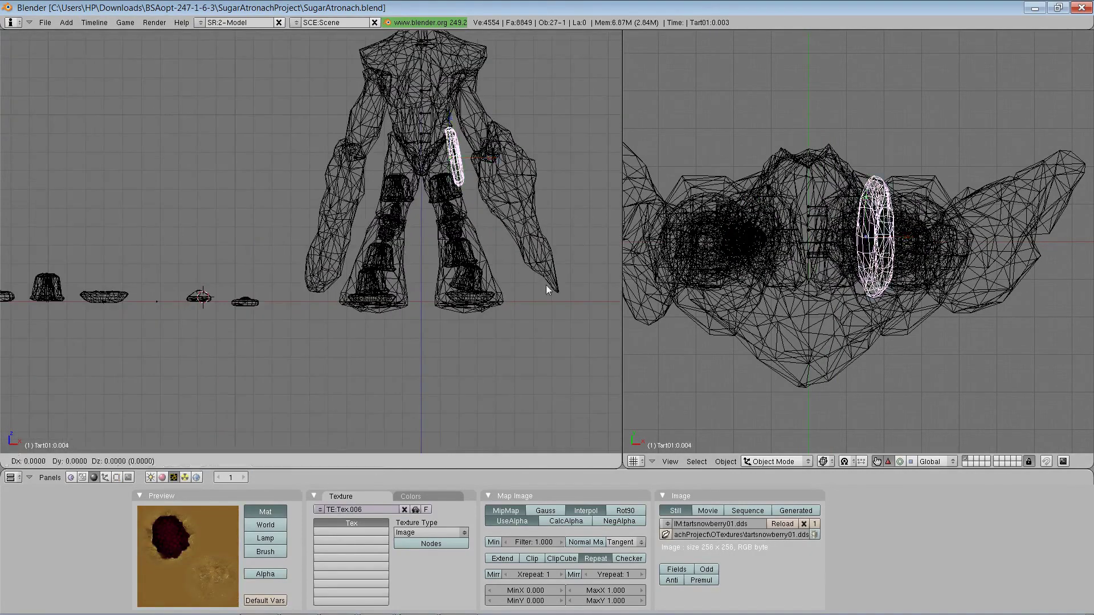
click(245, 294)
Step: Duplicate the jazbay tart at the hip nearest the food row and rotate it to mirror the opposite hip tart
scroll(182, 239, down, 2)
right_click(61, 280)
key(shift+d)
click(369, 183)
middle_drag(536, 231, 504, 258)
key(KP_1)
key(r)
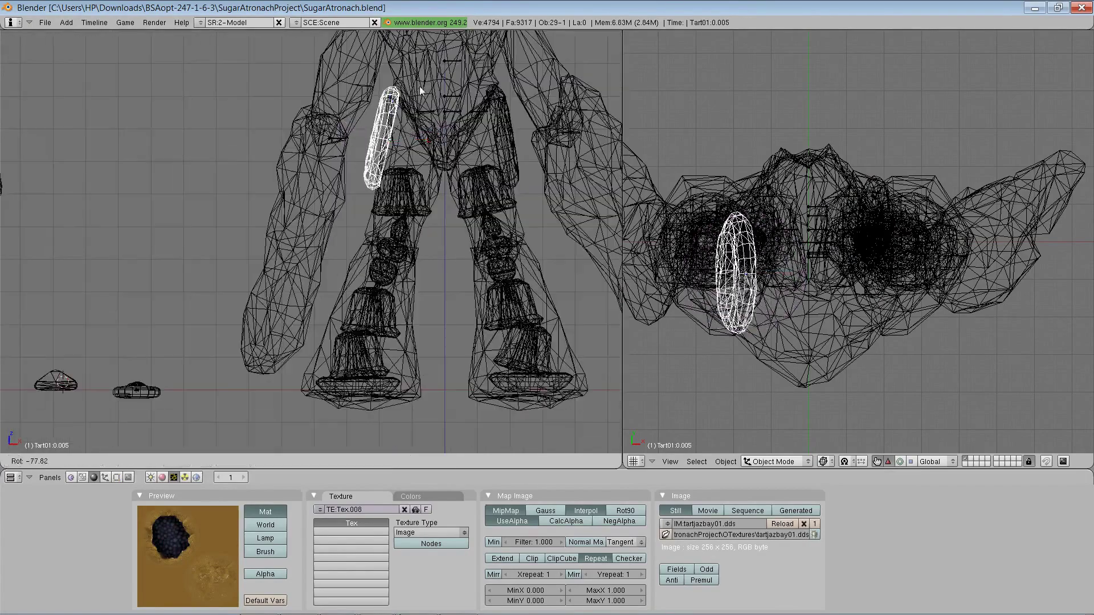
click(420, 85)
Step: Shift the jazbay hip tart in the top view so it lines up with the atronach's body depth
right_click(732, 268)
right_click(736, 319)
key(g)
click(683, 361)
scroll(496, 303, up, 1)
scroll(496, 304, down, 4)
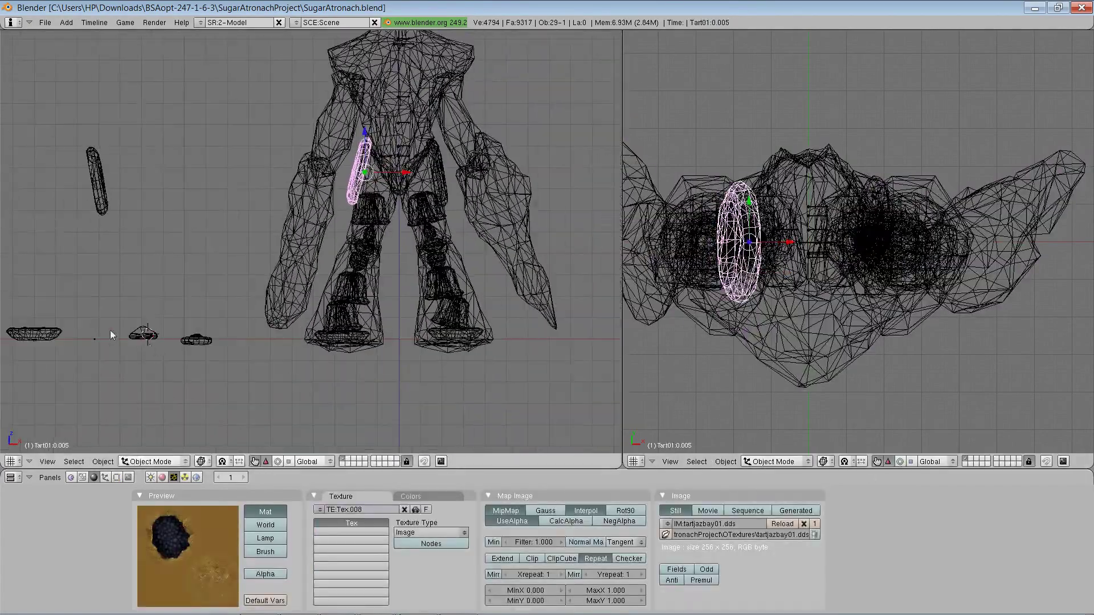
Step: Duplicate the sweet roll twice, placing and tilting one copy at the top of each thigh
right_click(67, 336)
key(shift+d)
click(408, 216)
scroll(456, 211, up, 6)
shift+middle_drag(520, 204, 451, 320)
key(r)
click(576, 277)
key(shift+d)
click(676, 272)
key(r)
click(476, 378)
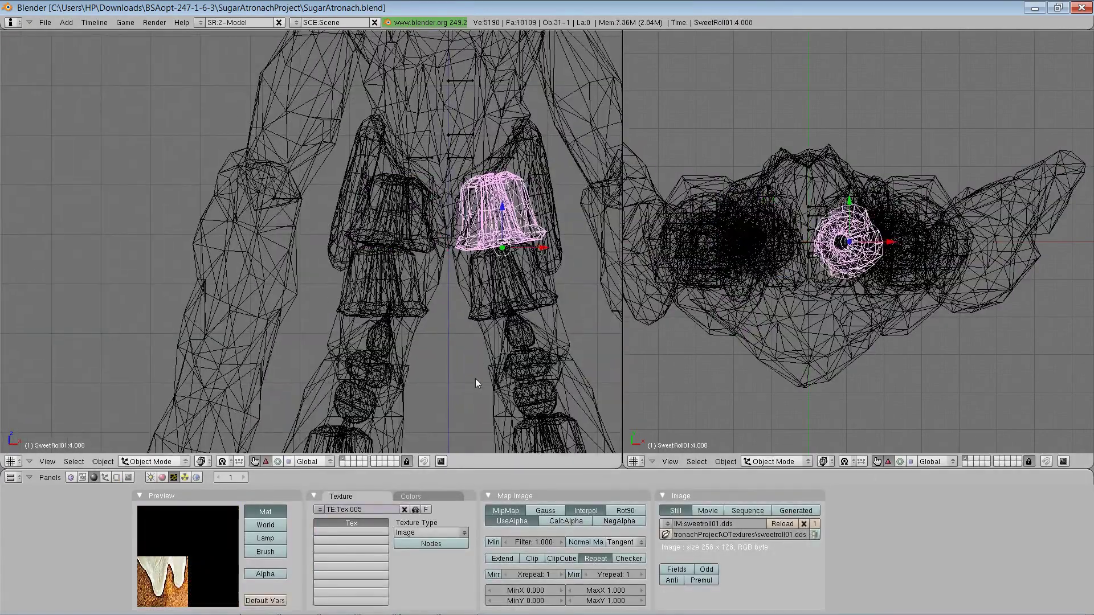
Step: Select the lowest sweet roll in the leg nearest the food row and rotate it in the top view
right_click(425, 304)
right_click(555, 390)
right_click(489, 364)
shift+middle_drag(444, 404, 406, 118)
right_click(516, 165)
right_click(285, 245)
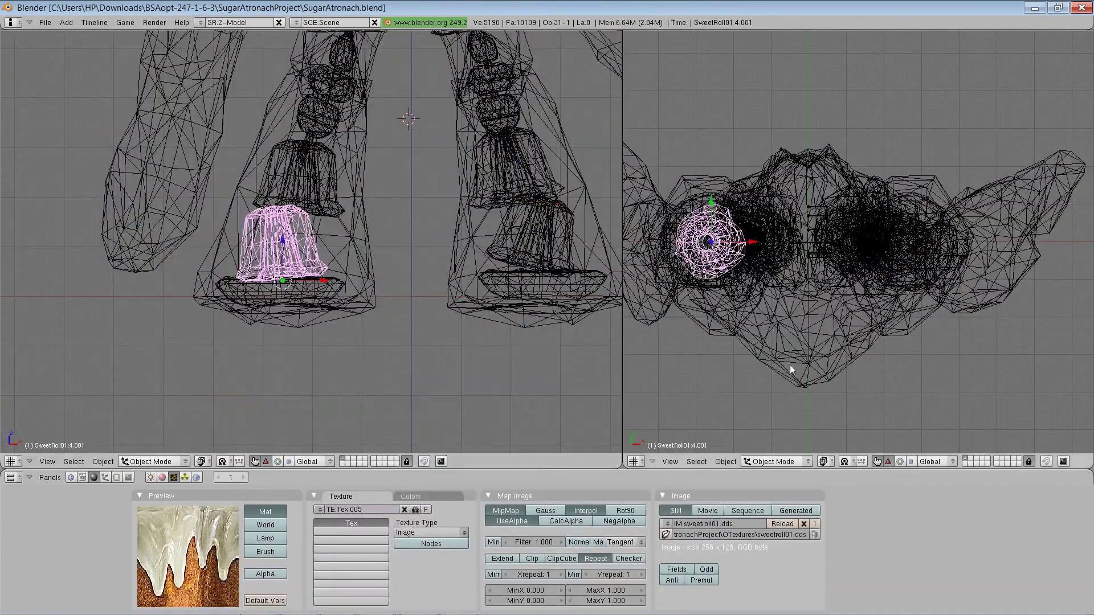
key(r)
click(763, 353)
scroll(455, 251, down, 4)
scroll(169, 127, up, 4)
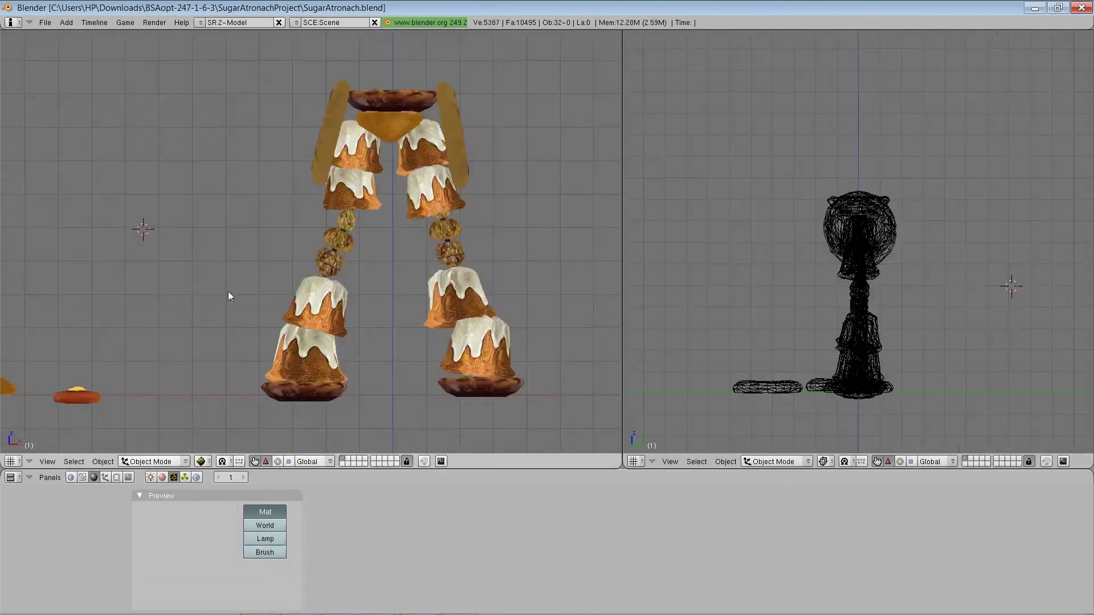
Step: Switch the front view to wireframe, unhide the FrostAtronach03 mesh and select it
middle_drag(227, 296, 98, 341)
key(KP_1)
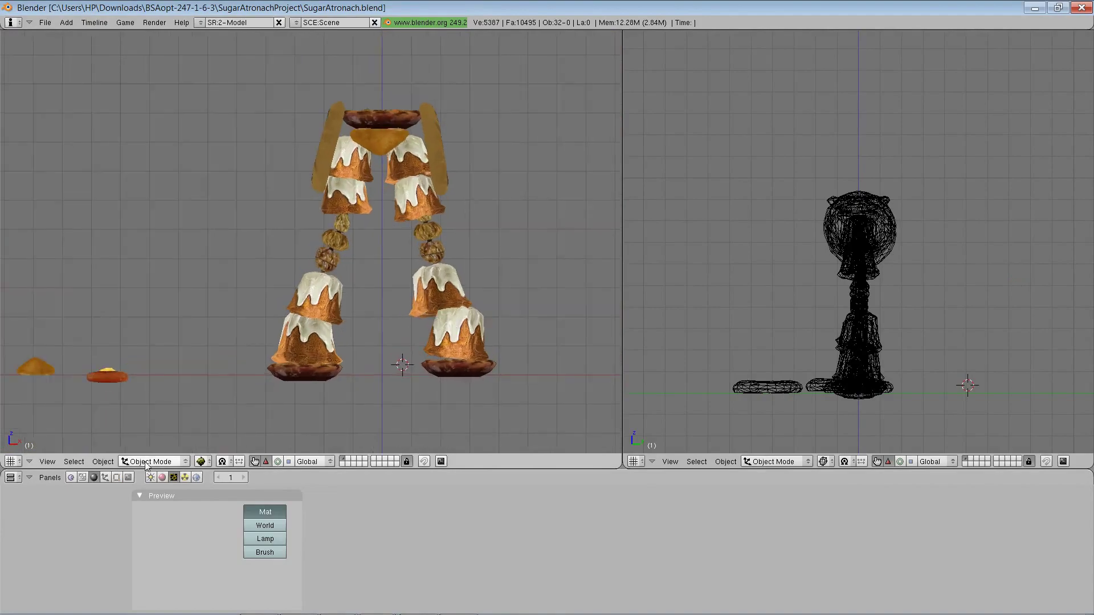
key(KP_5)
scroll(194, 393, up, 2)
key(z)
key(alt+h)
right_click(214, 383)
scroll(341, 324, down, 3)
shift+middle_drag(392, 301, 304, 339)
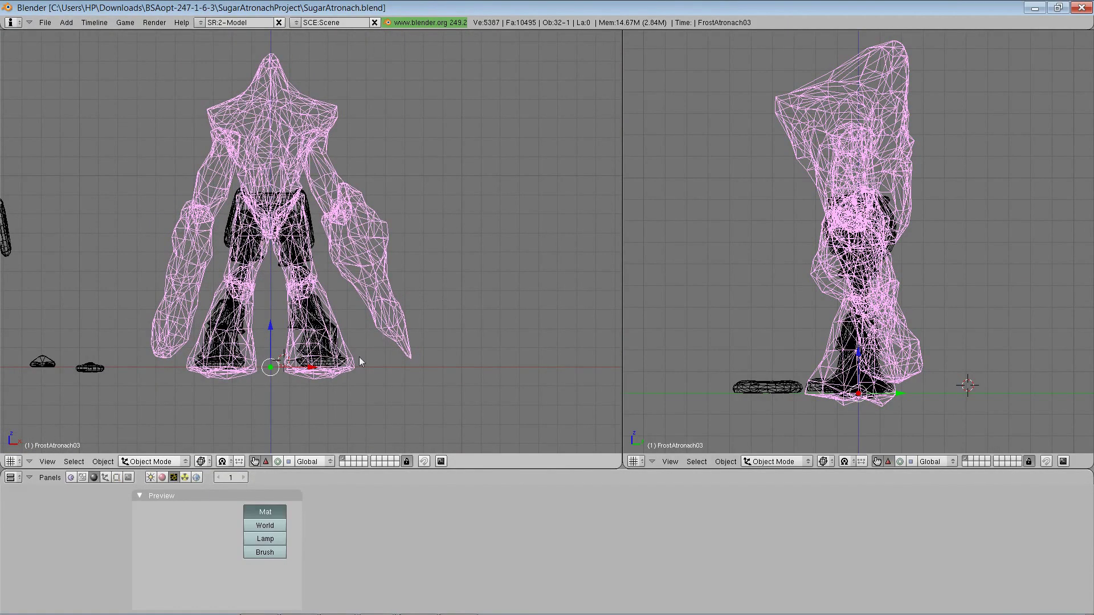
Step: Duplicate the atronach mesh in place, clear the selection and select FrostAtronach03
key(shift+d)
key(Escape)
key(a)
right_click(360, 268)
Step: In Edit Mode on FrostAtronach03, select the linked geometry of both arms and forearms and delete its vertices
click(160, 463)
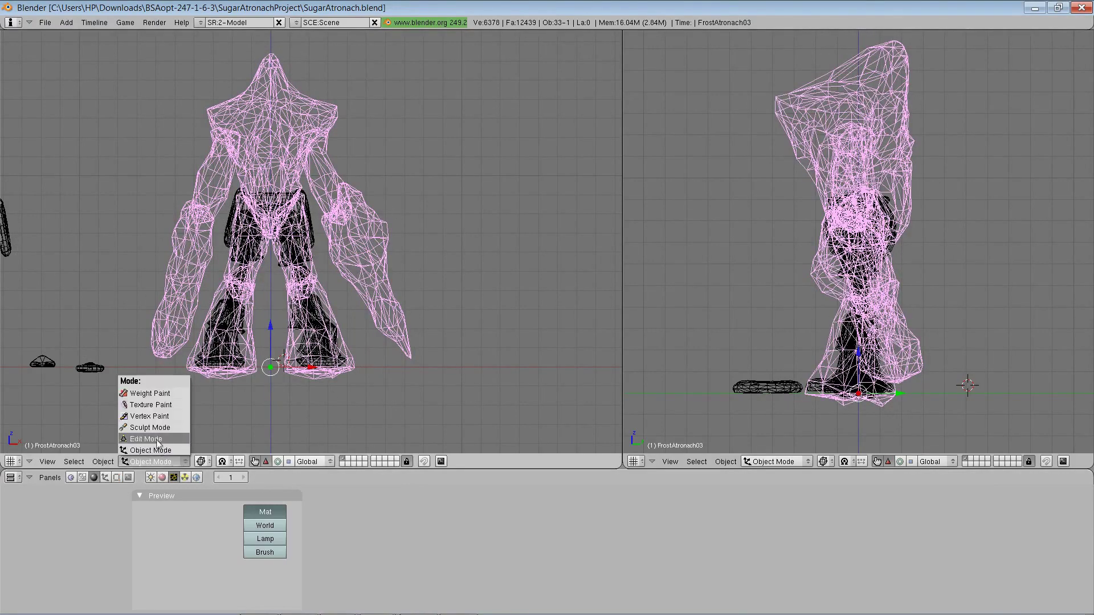
click(150, 435)
right_click(209, 275)
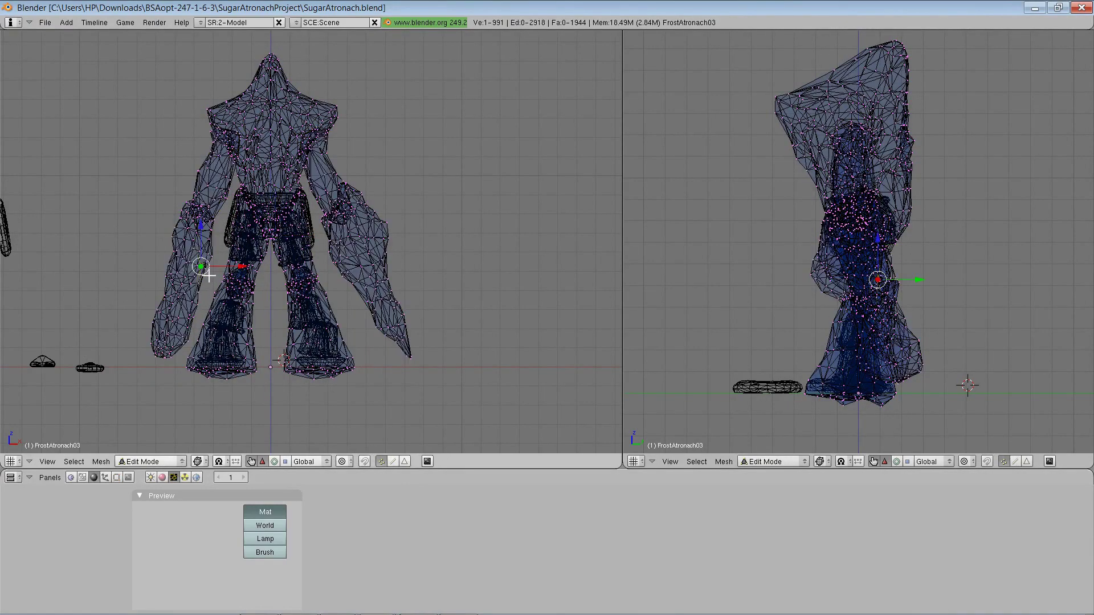
scroll(209, 276, up, 3)
scroll(209, 275, down, 2)
key(ctrl+l)
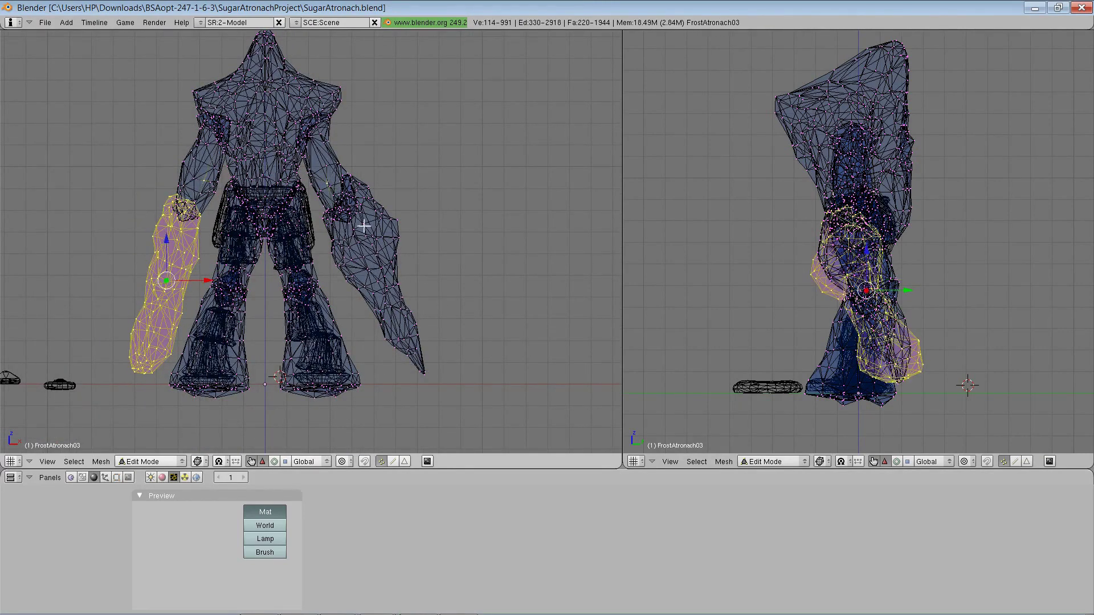
key(l)
key(l)
key(x)
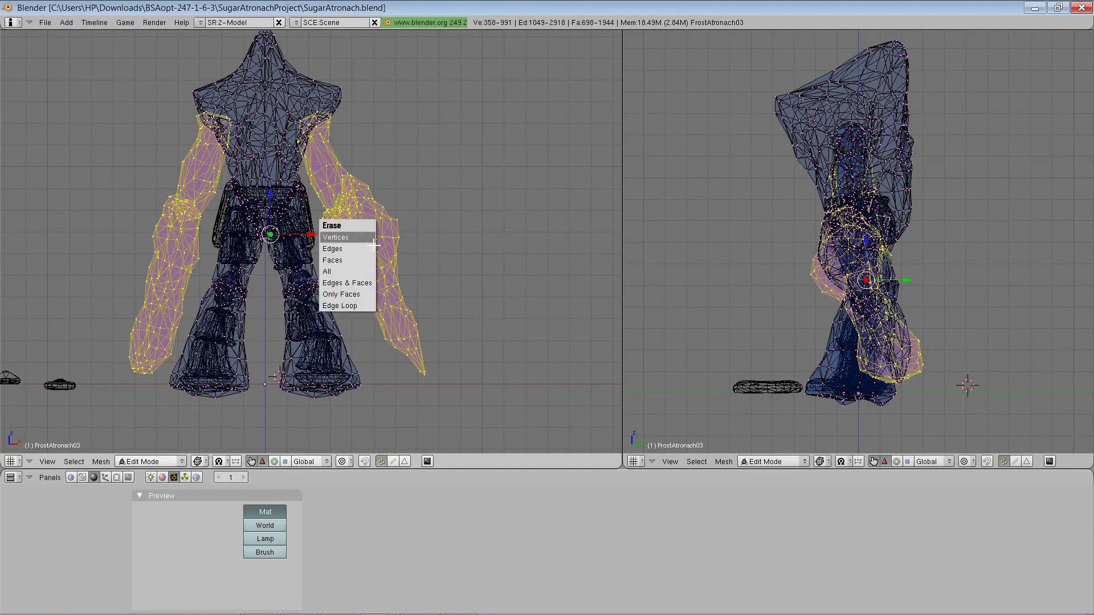
click(358, 249)
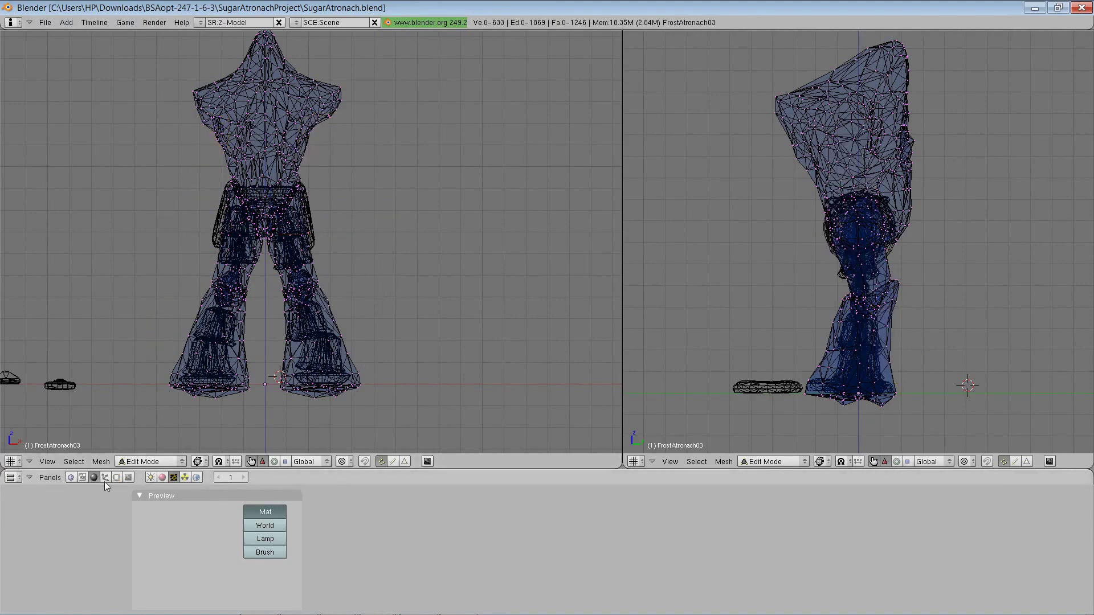
Step: Return FrostAtronach03 to Object Mode and switch the front view to textured display
click(151, 462)
click(149, 450)
click(201, 461)
click(212, 406)
scroll(212, 414, up, 5)
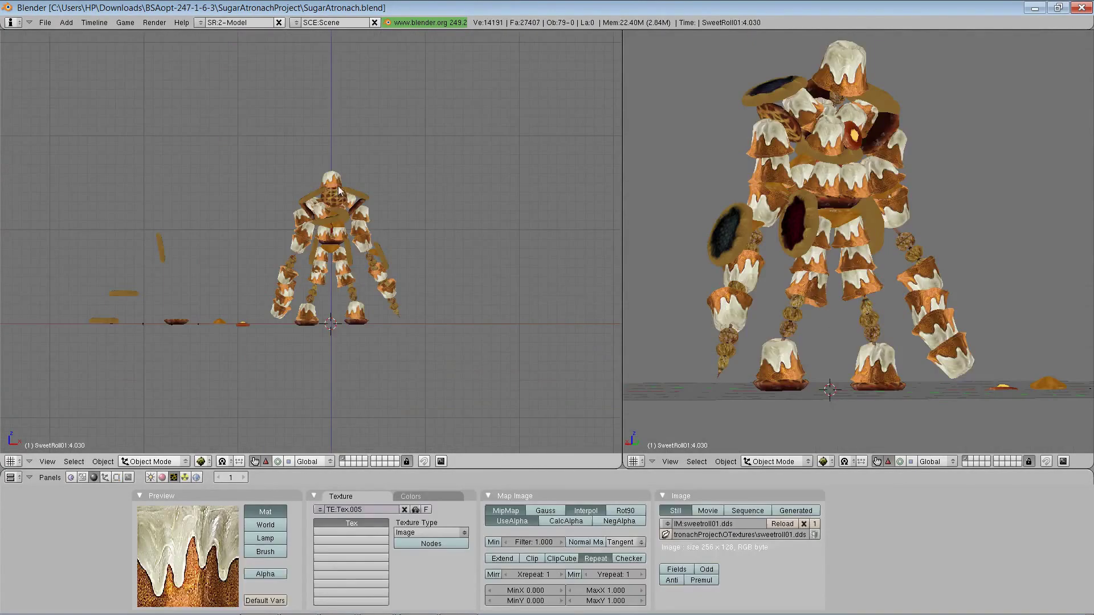
Step: Select all the food pieces that form the atronach's body and join them into one mesh
key(f)
key(a)
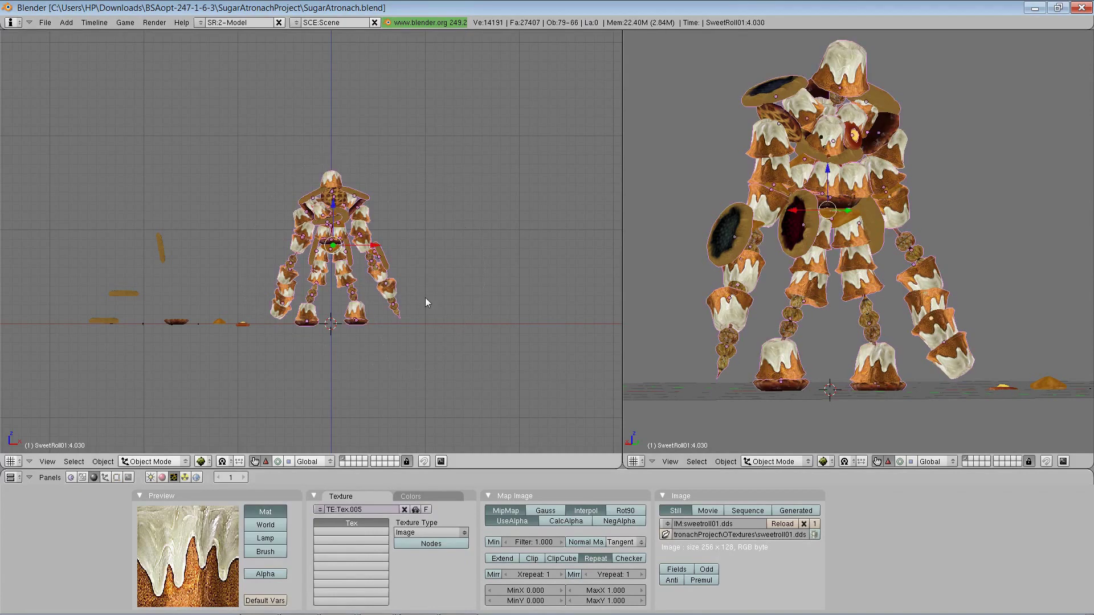
scroll(405, 374, up, 3)
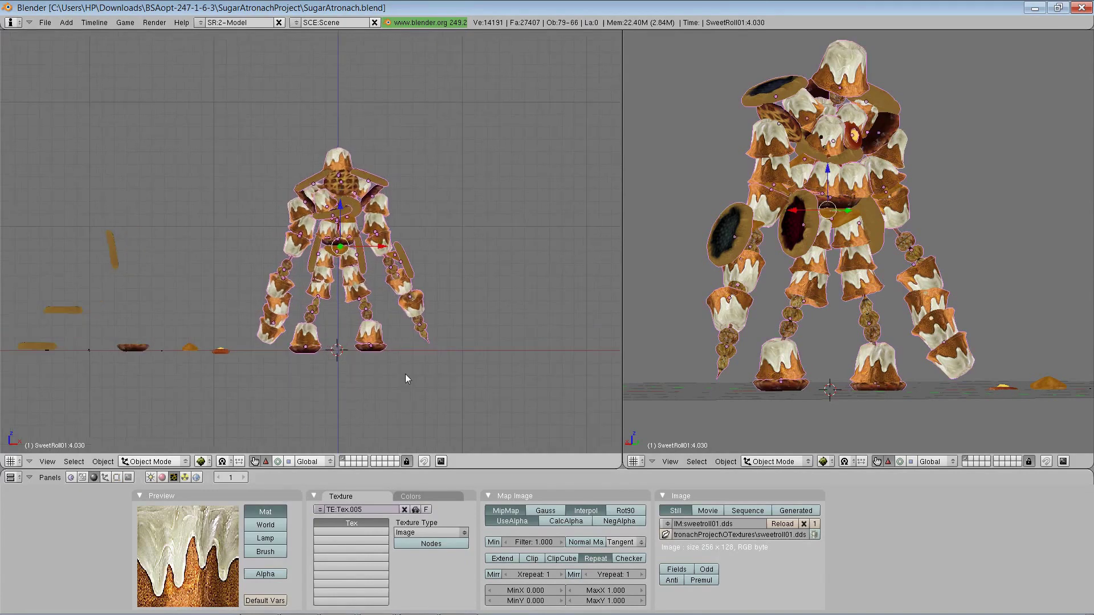
click(103, 462)
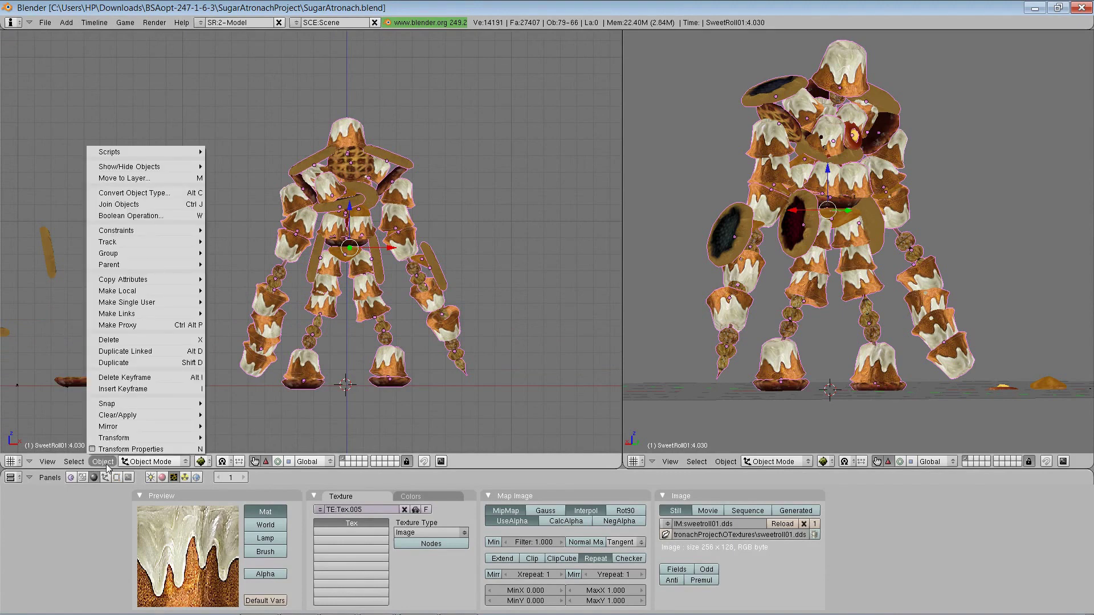
click(145, 205)
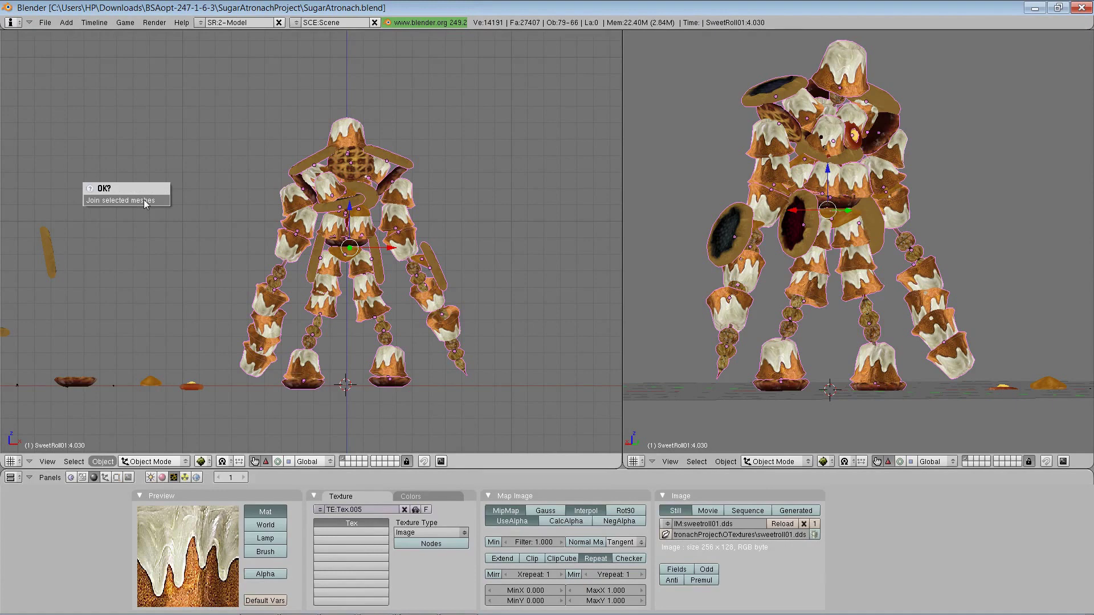
click(145, 201)
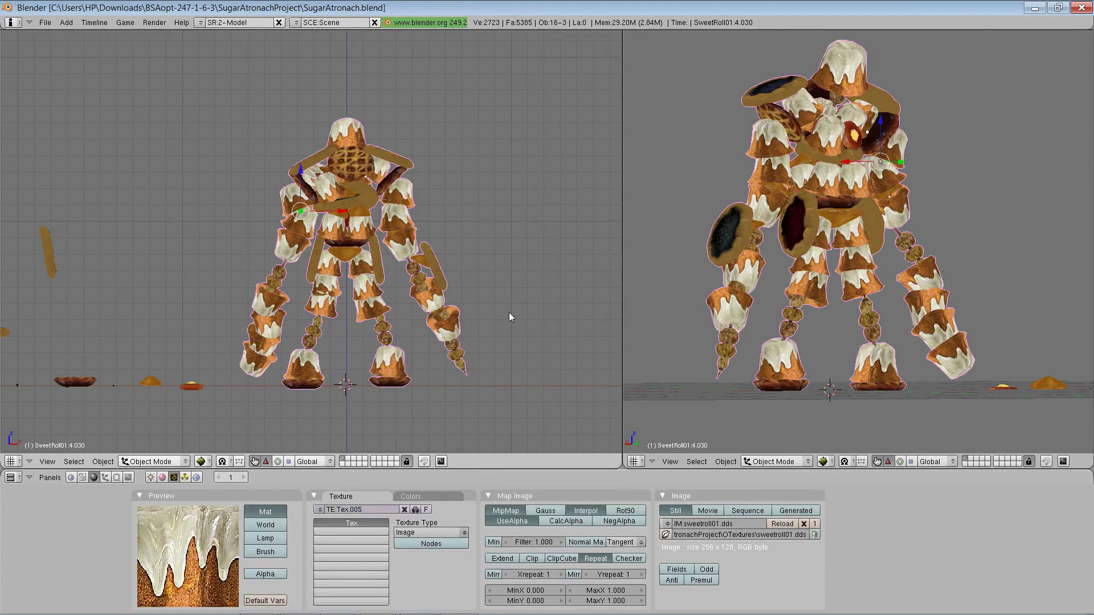
Step: Try moving the joined food mesh in the front view and cancel the move
key(a)
right_click(346, 243)
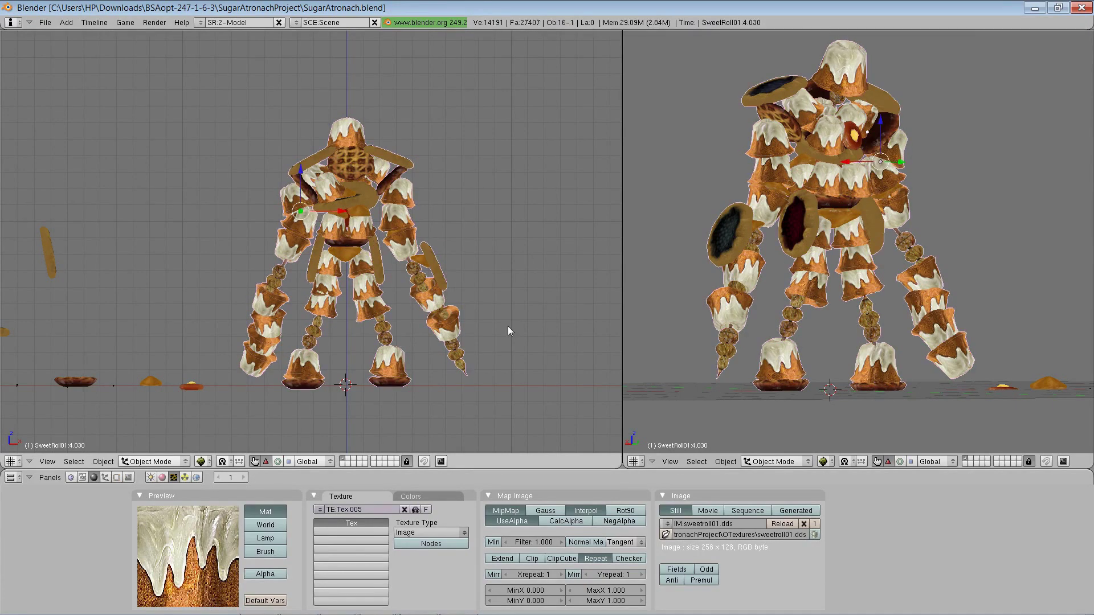
key(g)
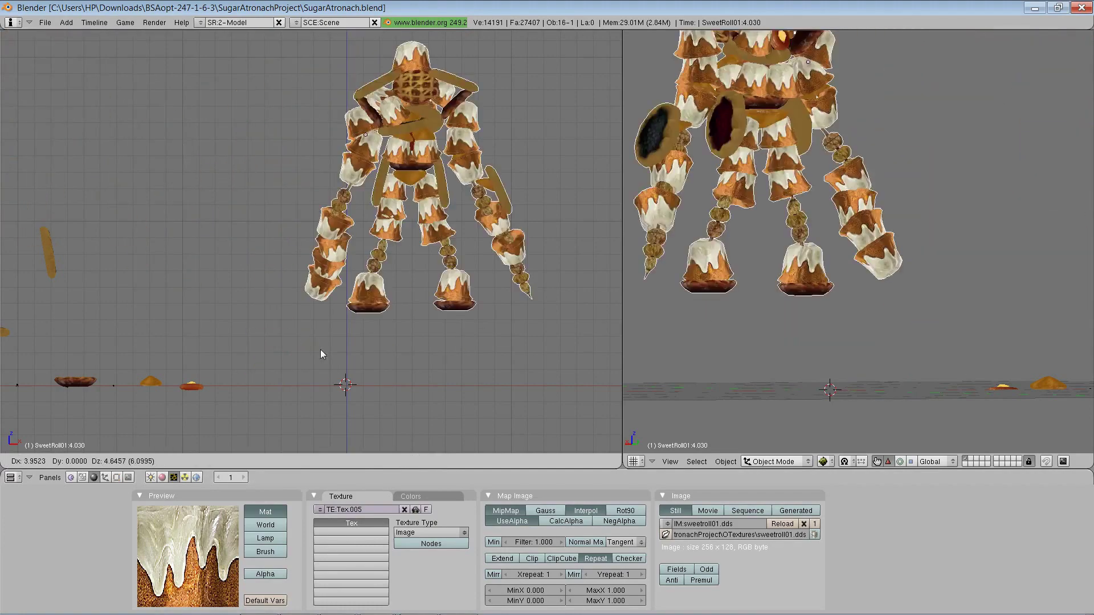
right_click(408, 253)
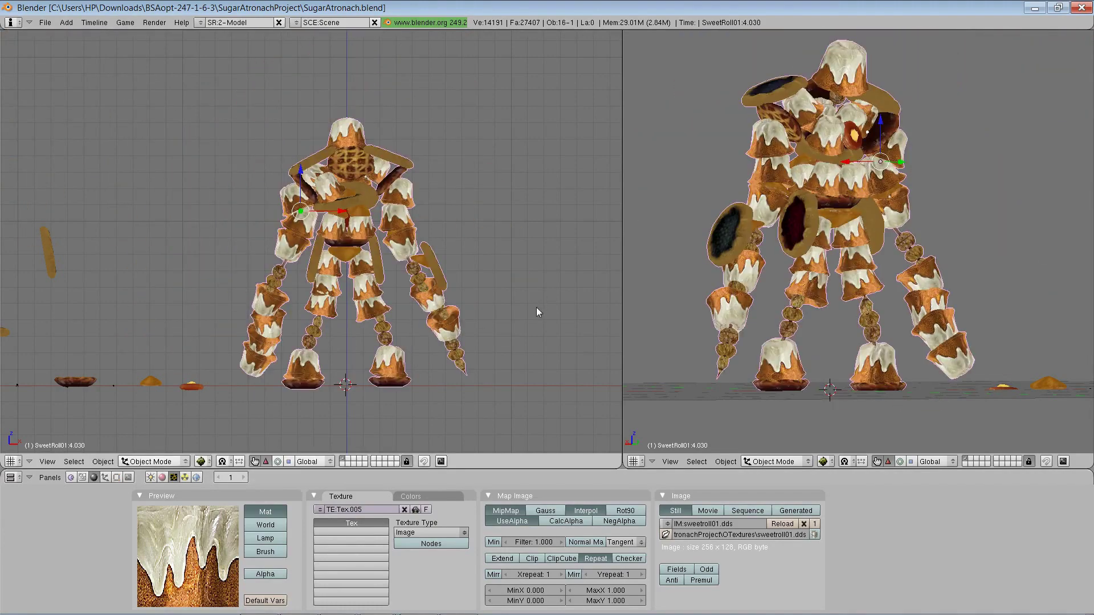
Step: Unhide the frost atronach meshes, select only the joined food mesh and invert the selection
key(ctrl+z)
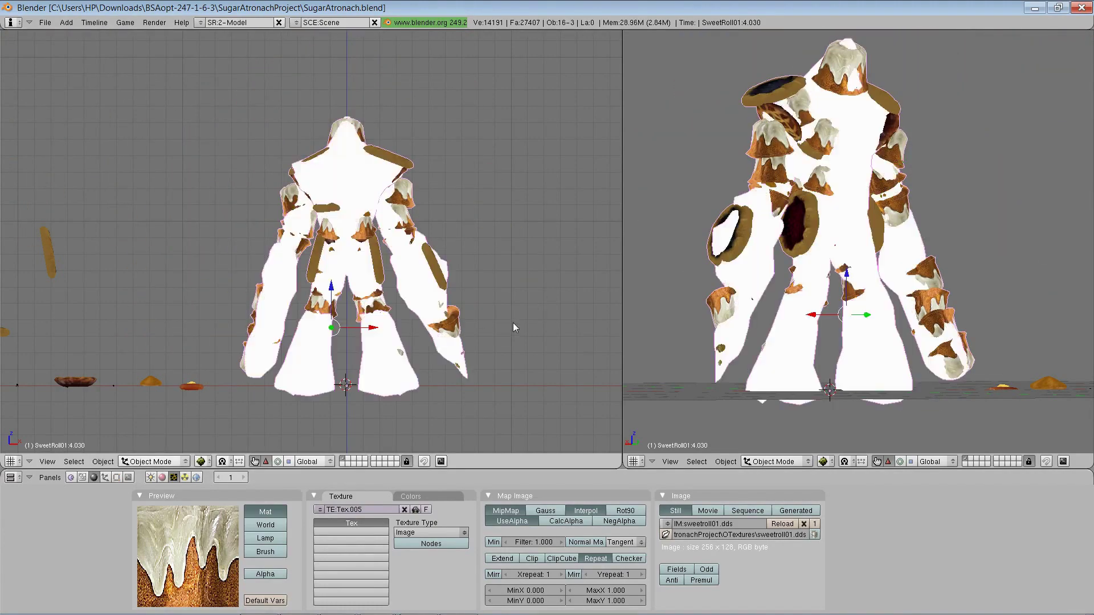
right_click(409, 194)
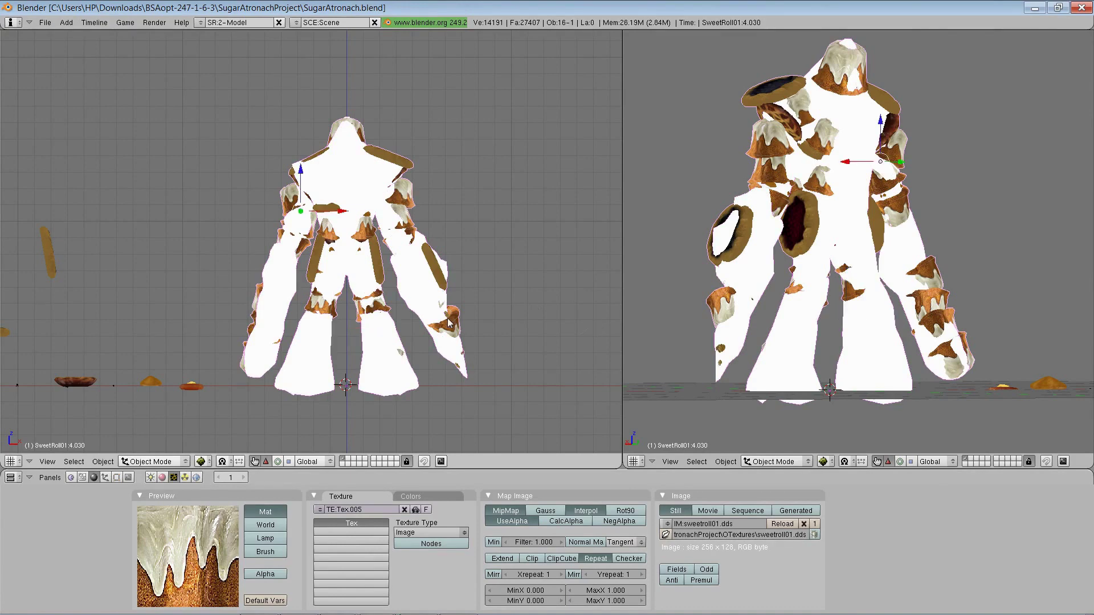
key(g)
right_click(443, 220)
click(73, 461)
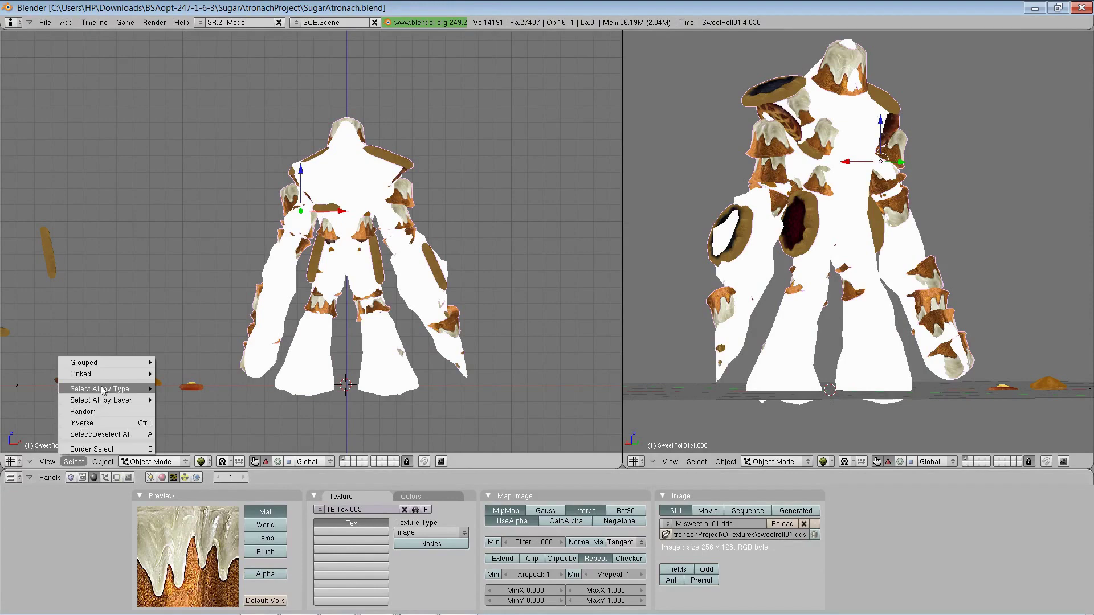
click(86, 423)
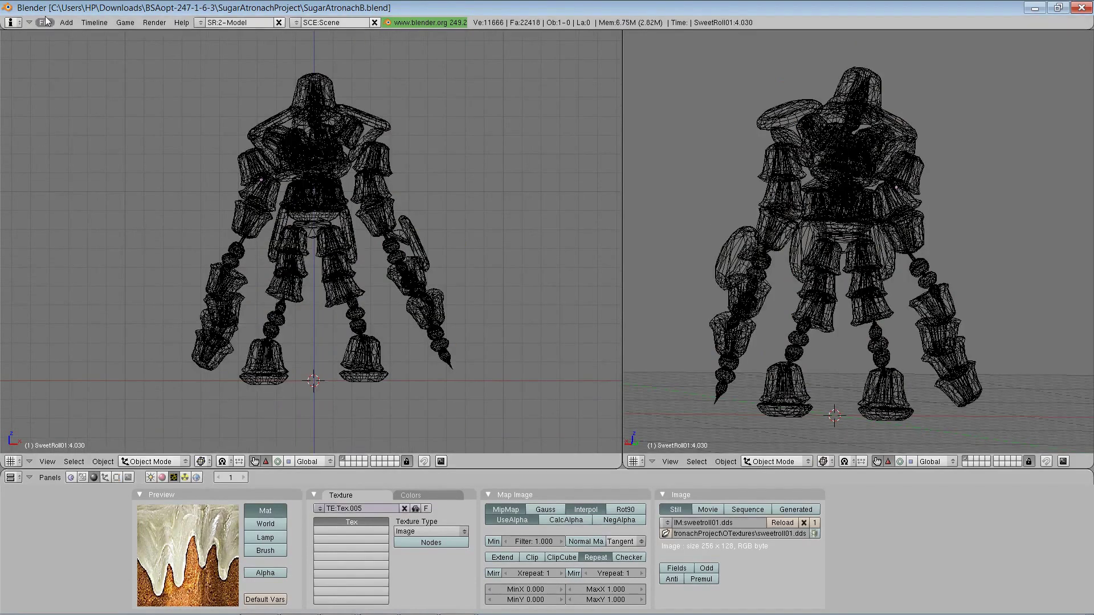
Step: Import atronachfrost.nif from the BlenderReady folder with the offered NIF options and enlarge the 3D views again
click(45, 22)
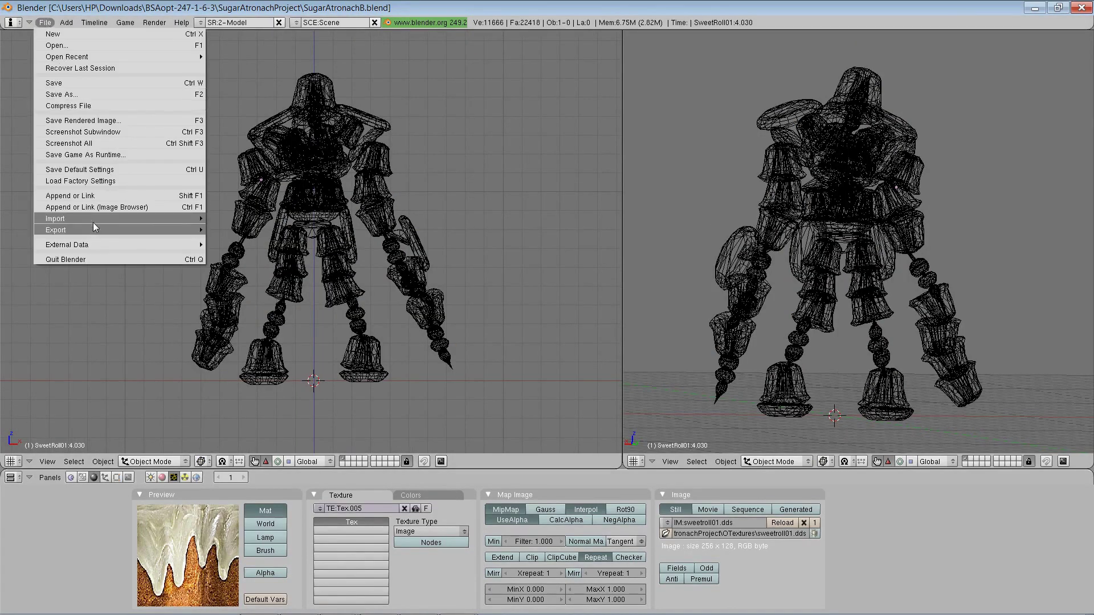
mouse_move(139, 215)
click(327, 424)
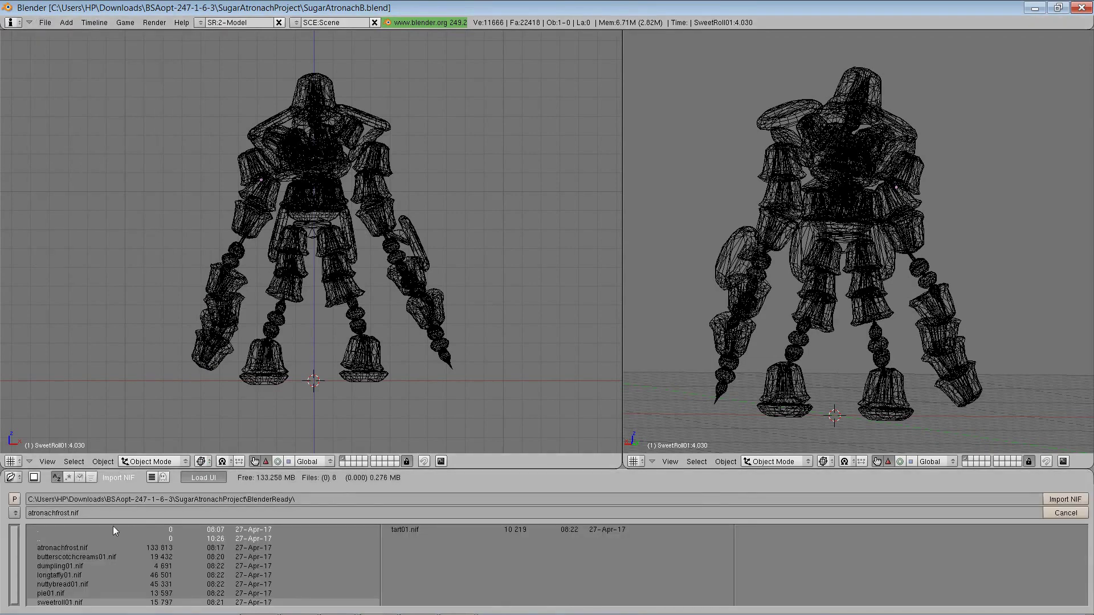
click(1085, 501)
drag(579, 476, 580, 178)
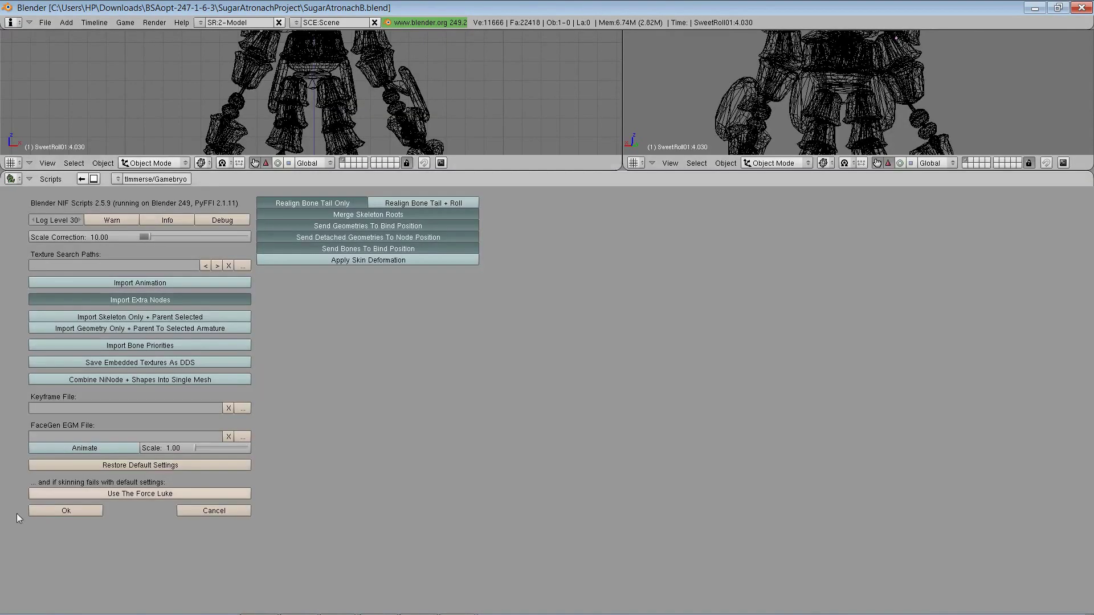
click(65, 510)
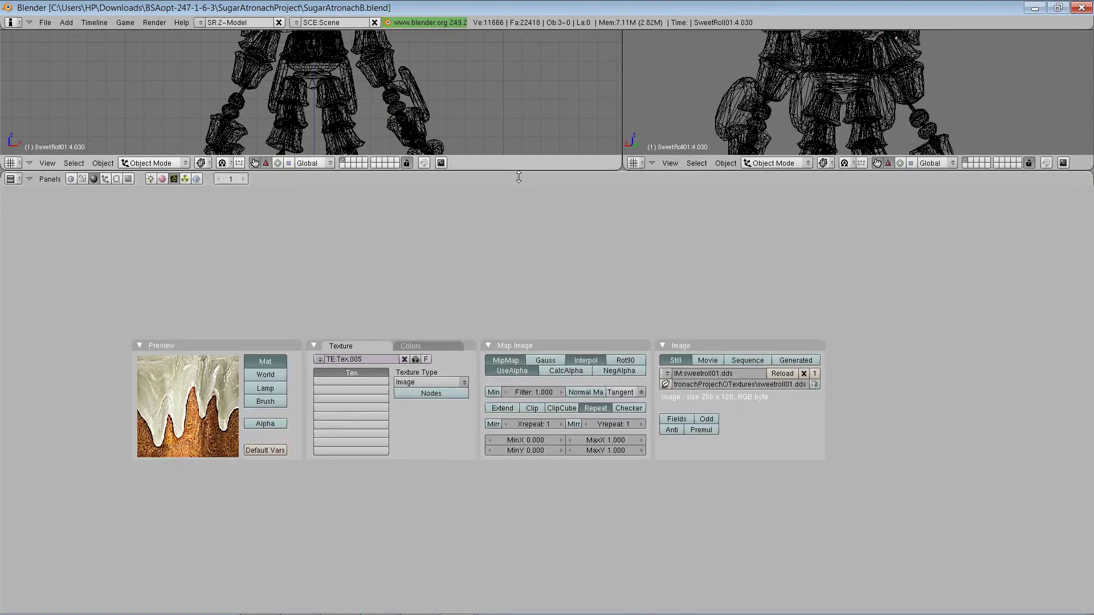
drag(516, 168, 530, 544)
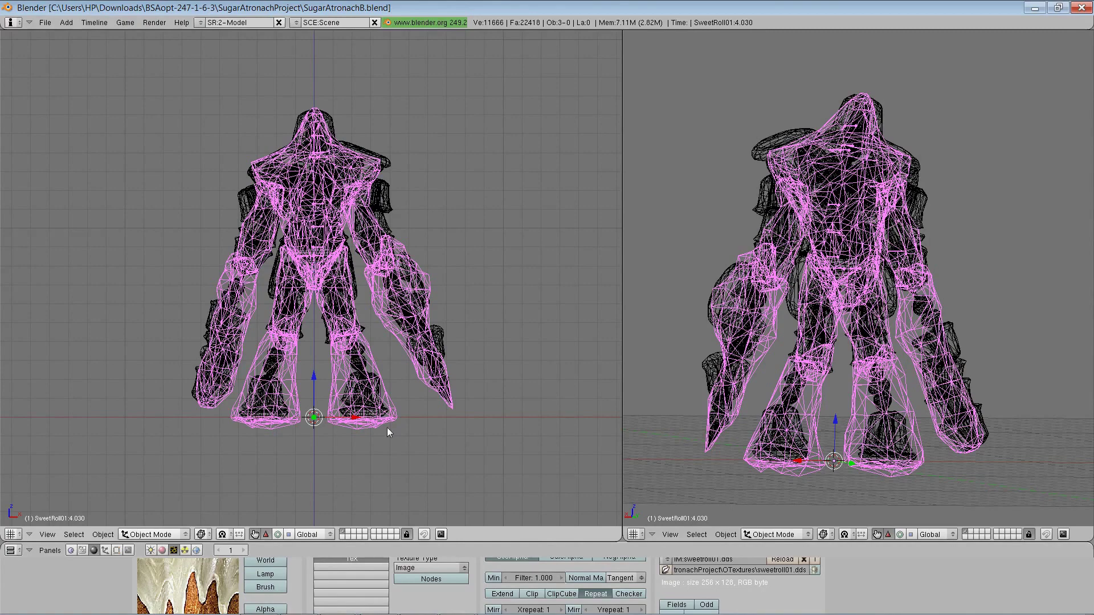
Step: Hide the frost and food meshes to isolate the AtronachFrost.nif armature, delete it and unhide both meshes
key(a)
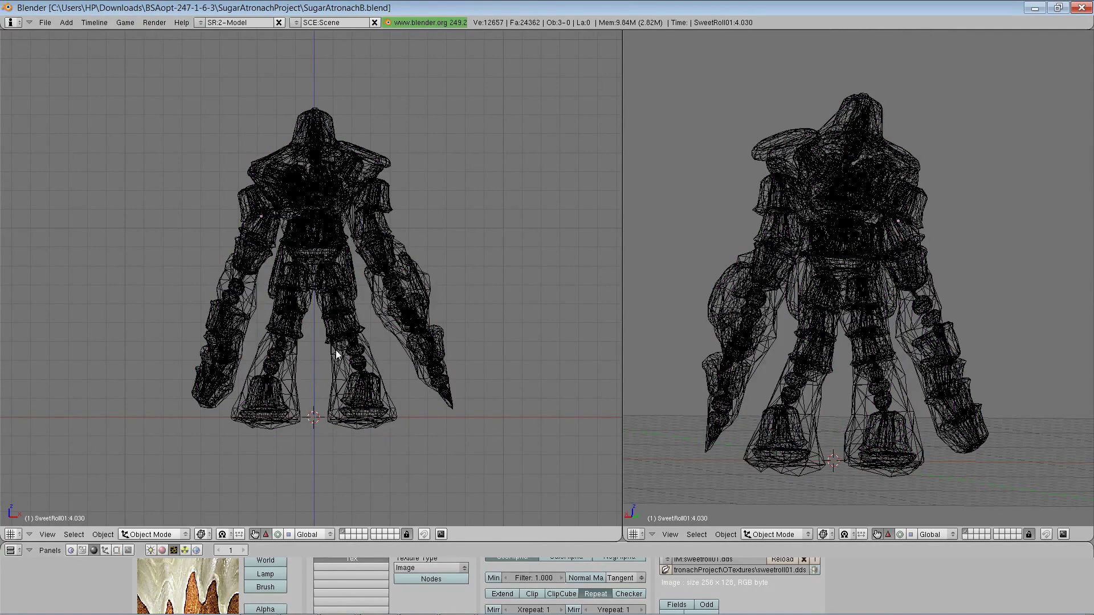
right_click(338, 383)
key(h)
right_click(357, 379)
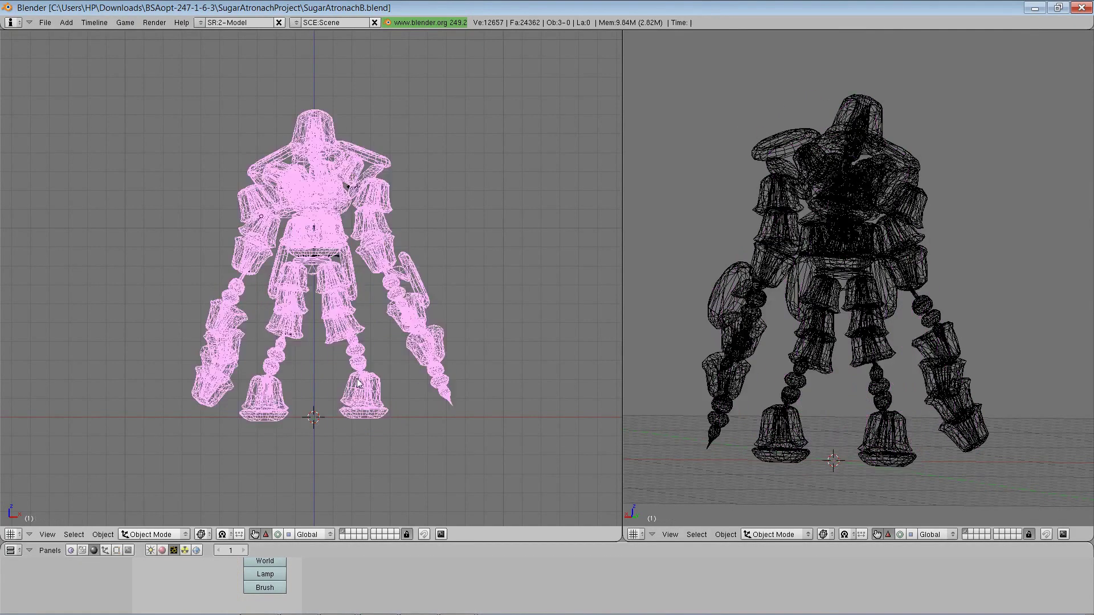
key(h)
key(a)
key(x)
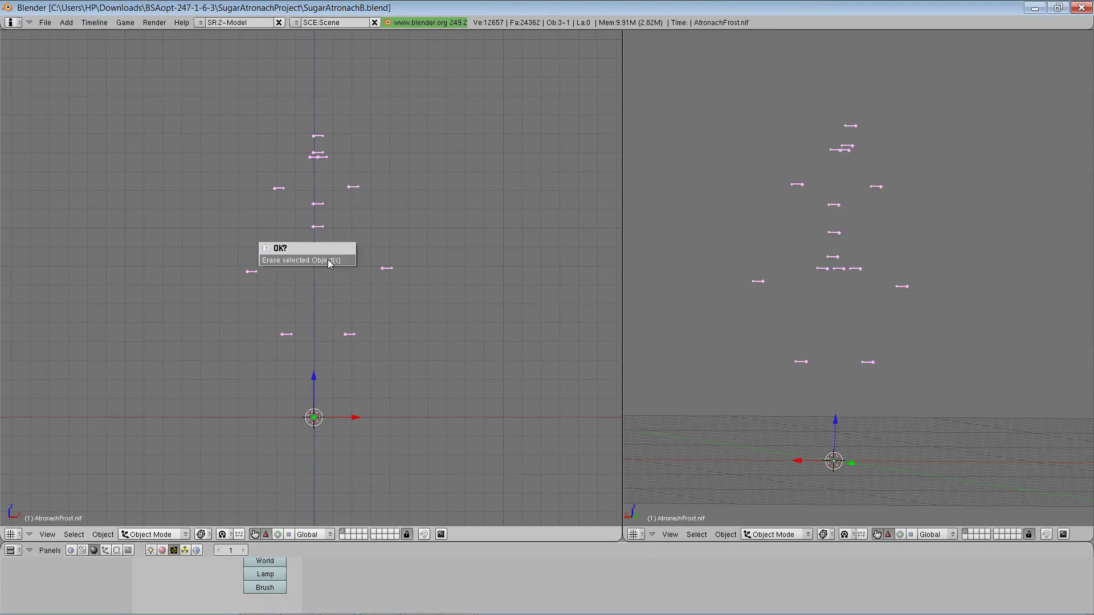
click(328, 264)
key(1)
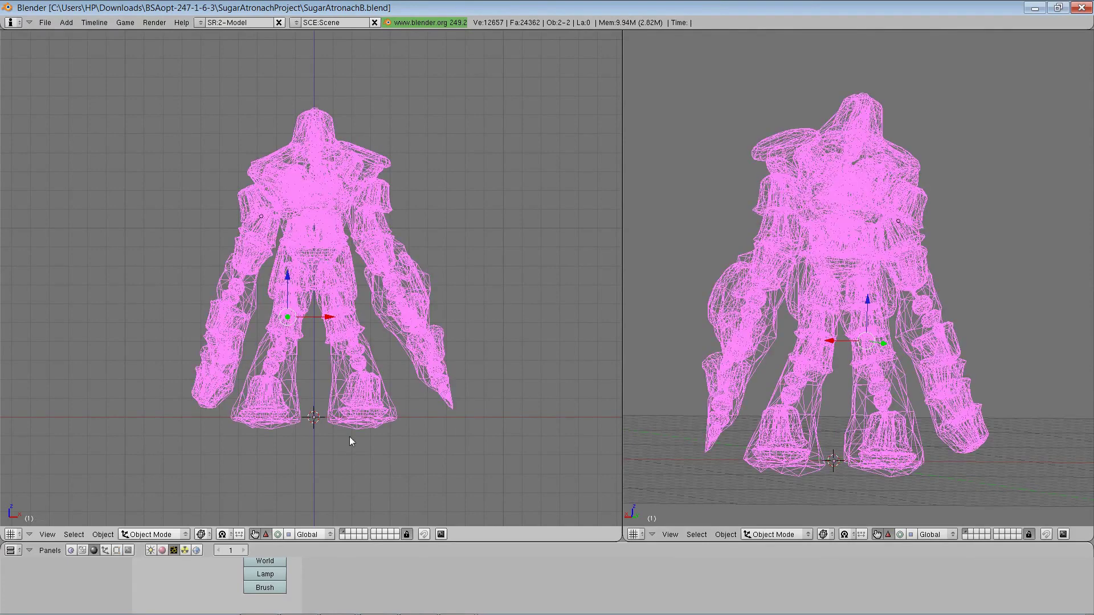
Step: Clear the parent of FrostAtronach03 and remove its Armature modifier
right_click(336, 419)
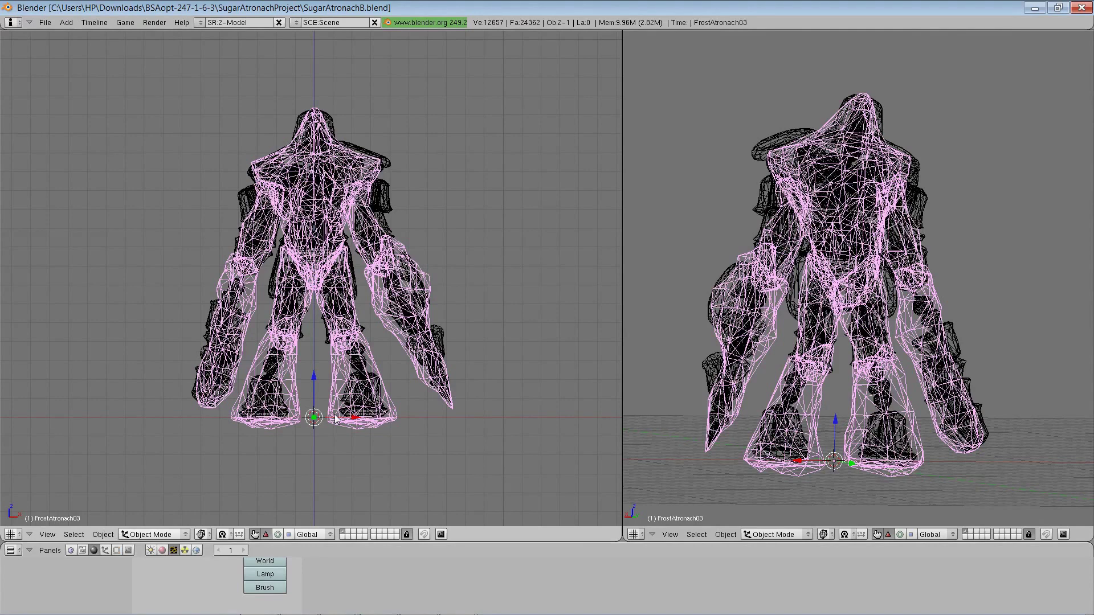
key(alt+p)
click(333, 415)
drag(335, 542, 327, 422)
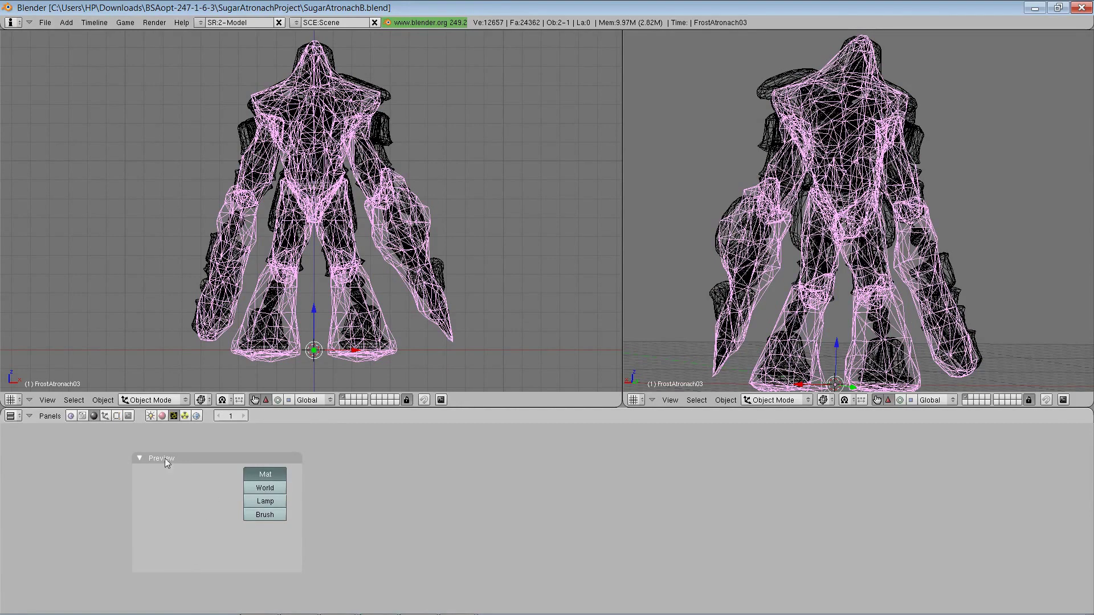
click(117, 416)
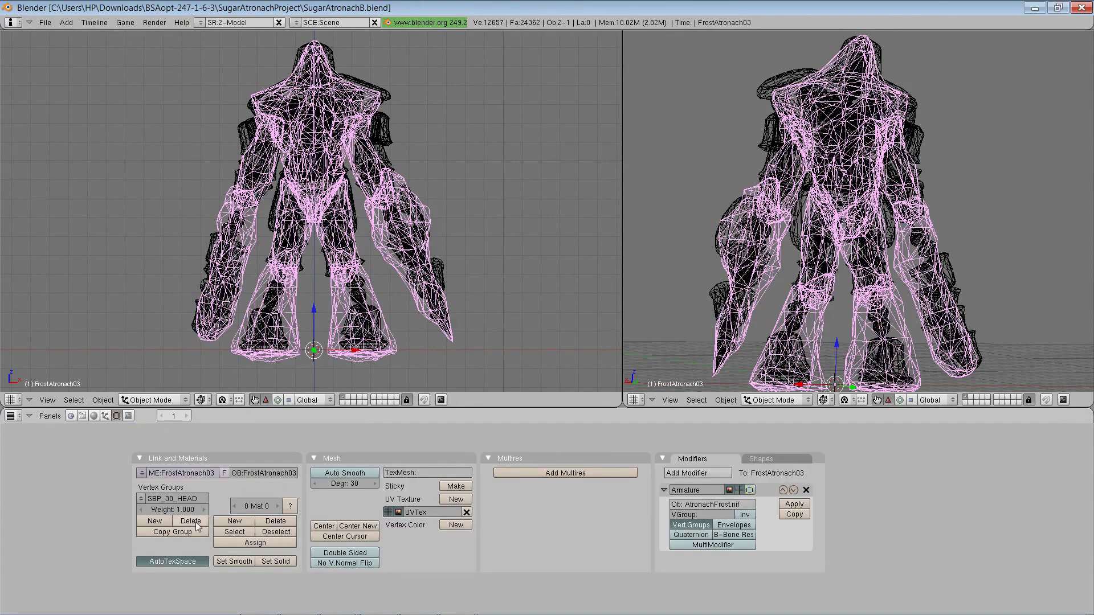
click(805, 489)
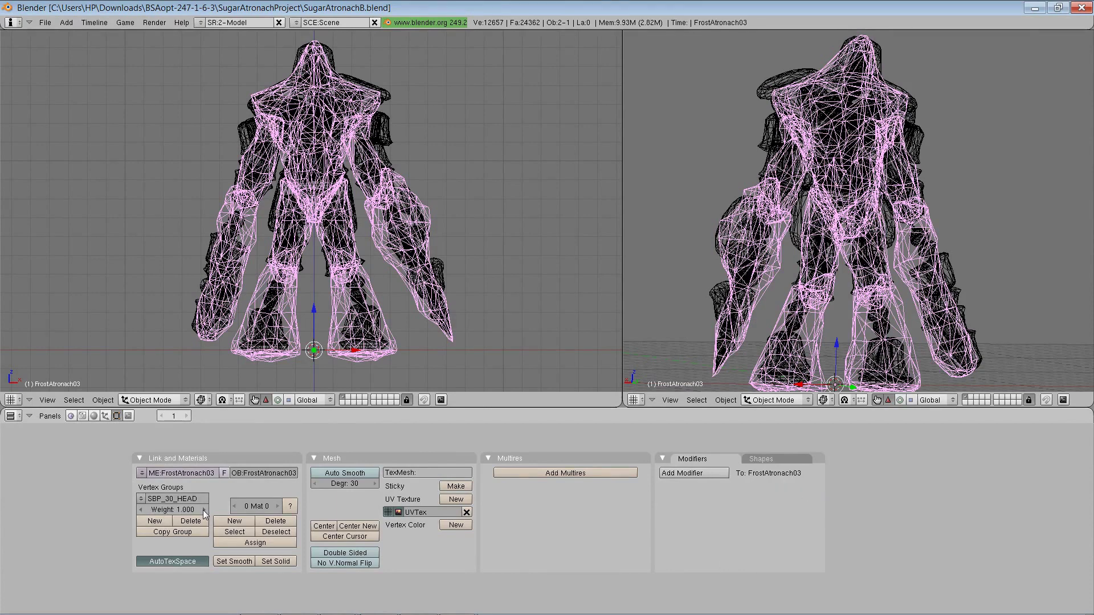
Step: Delete the SBP_30_HEAD vertex group from FrostAtronach03 and check the remaining groups
click(144, 500)
click(142, 501)
click(201, 523)
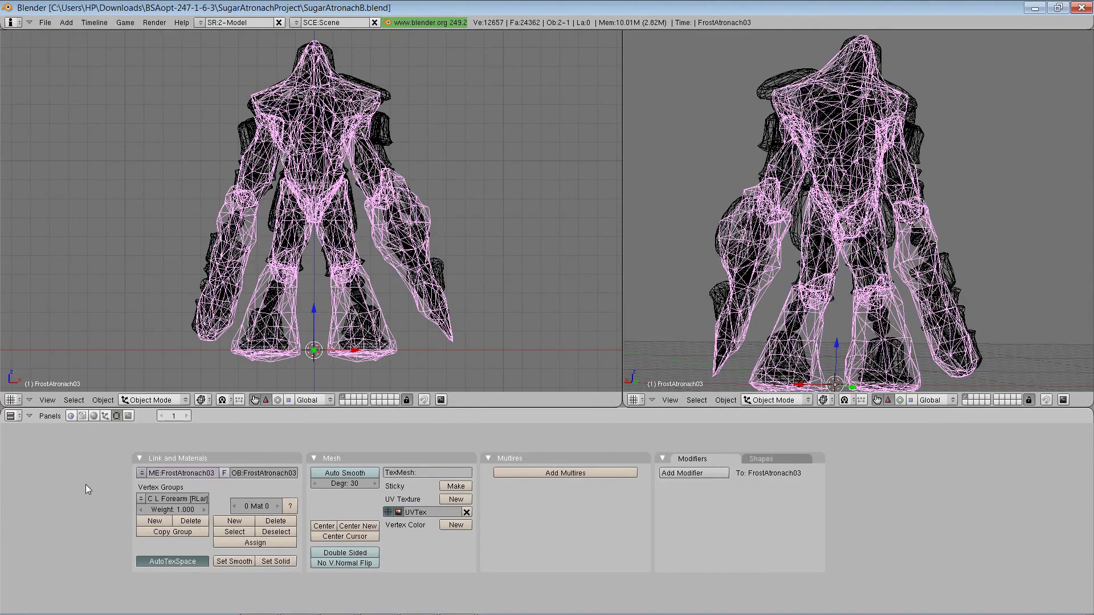
click(144, 499)
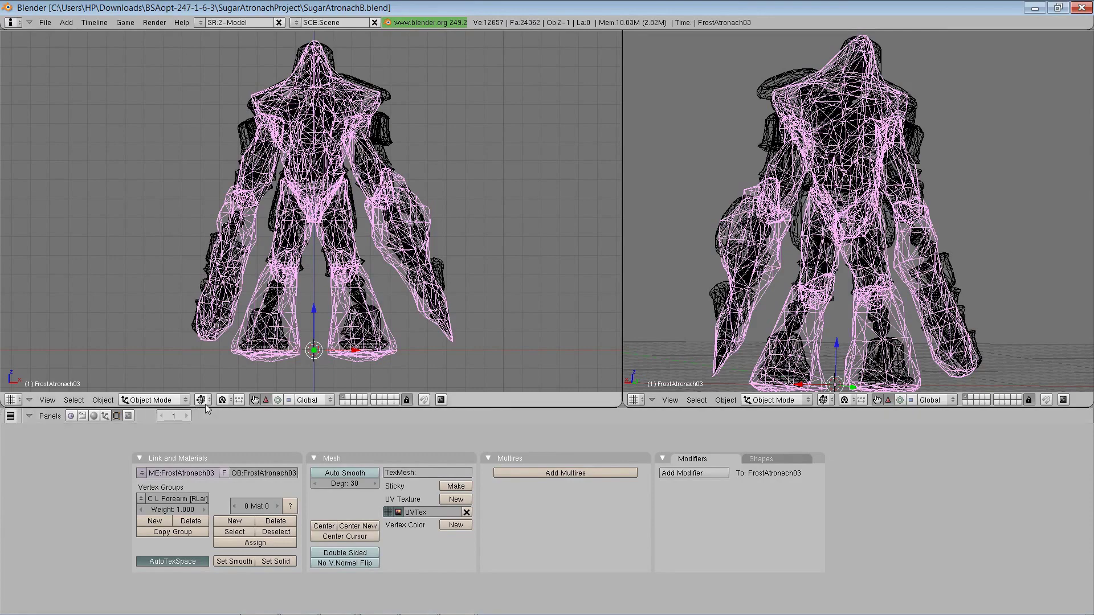
Step: Check the FrostAtronach03 mesh in Edit Mode and return it to Object Mode
right_click(361, 352)
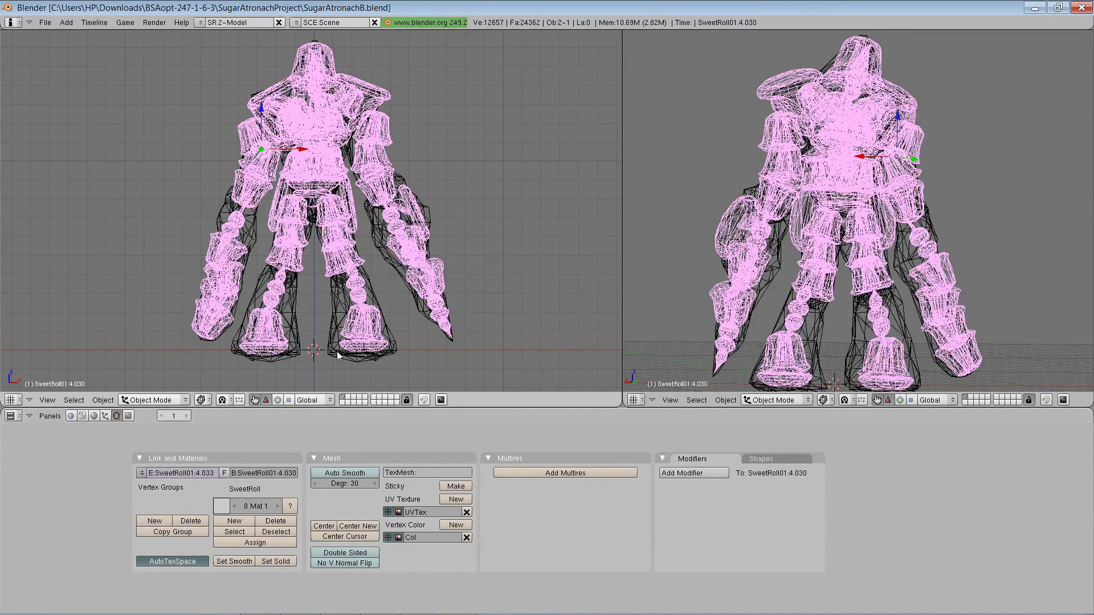
right_click(340, 354)
click(152, 400)
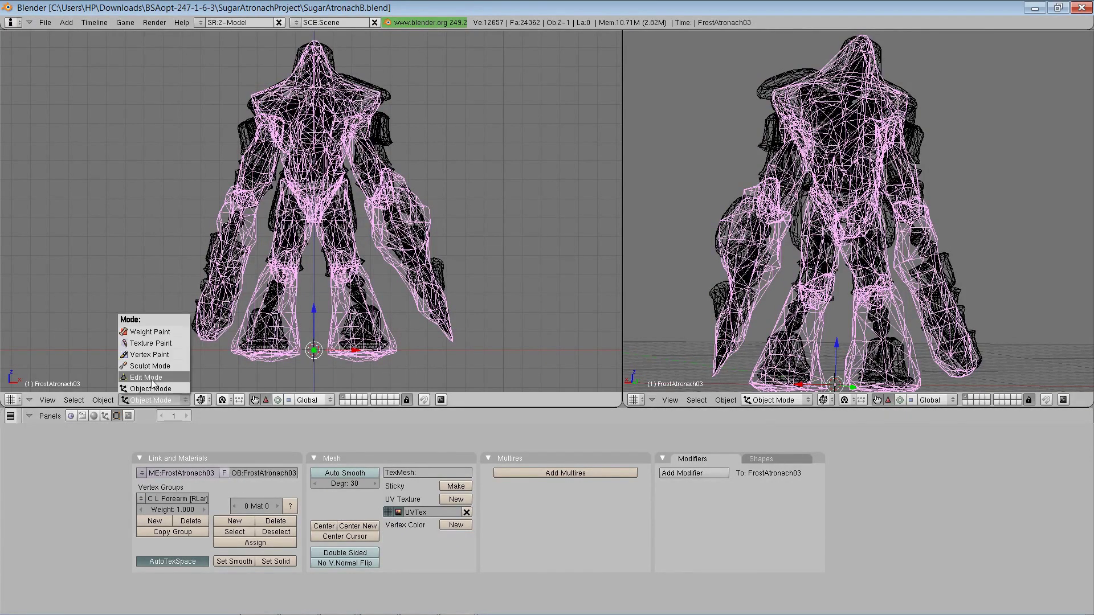
click(157, 377)
click(159, 400)
click(150, 388)
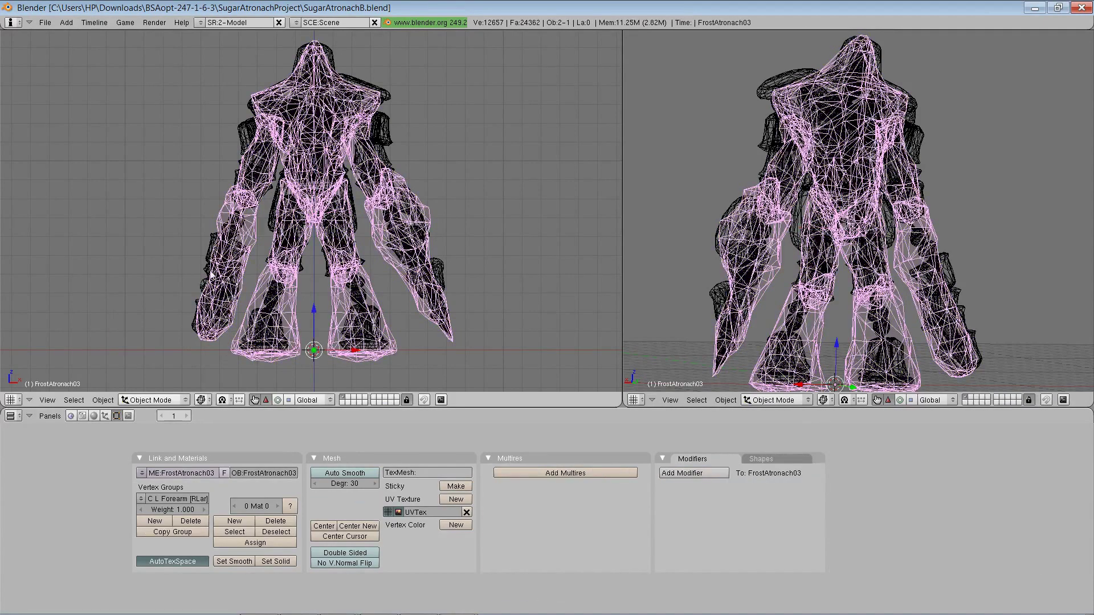
Step: Select every vertex of the joined food mesh in Edit Mode and return to Object Mode
right_click(212, 275)
click(140, 401)
click(146, 377)
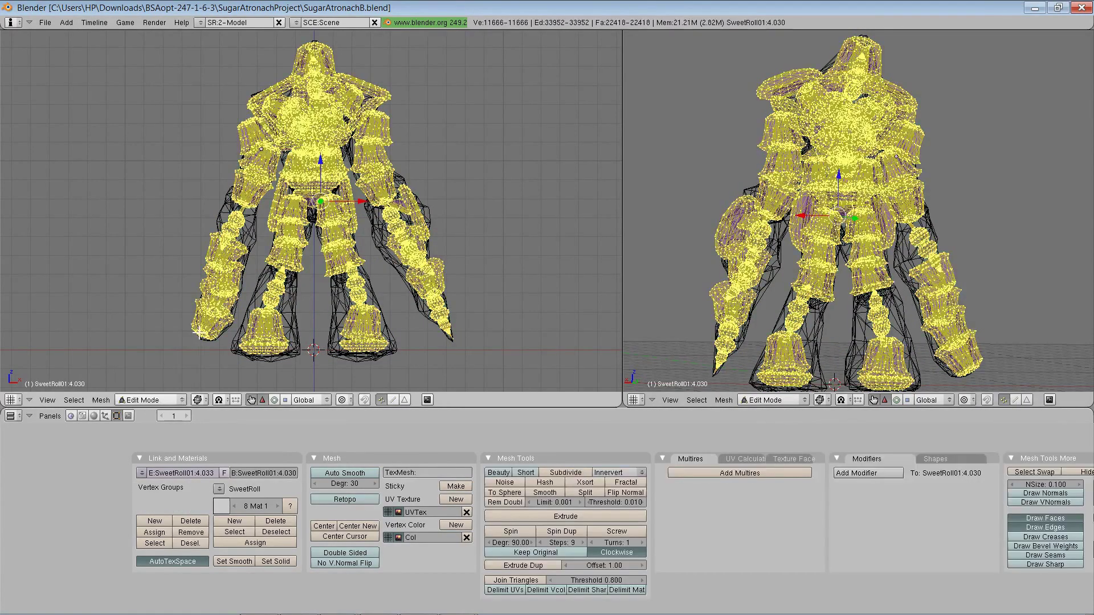
key(a)
key(a)
click(174, 401)
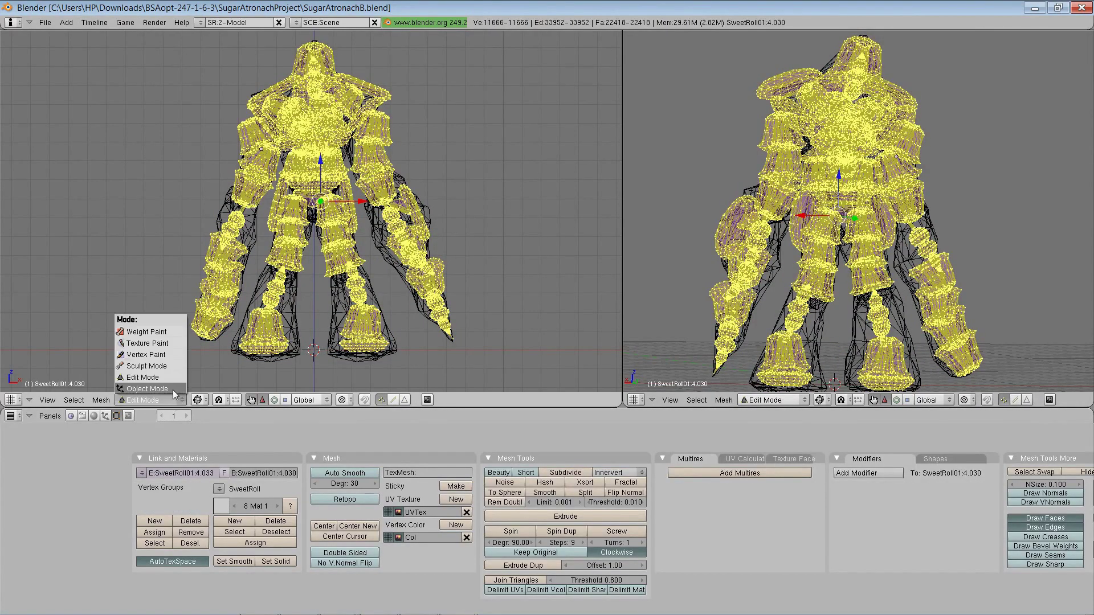
click(147, 389)
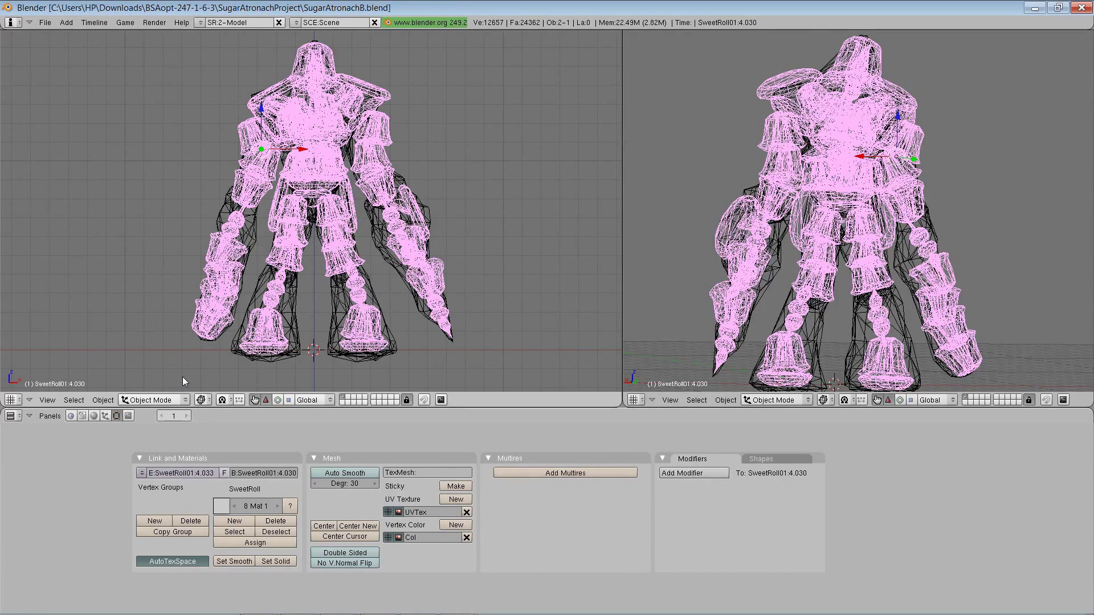
Step: Select FrostAtronach03 together with the food mesh and run Bone Weight Copy between them with Quality 0
right_click(291, 319)
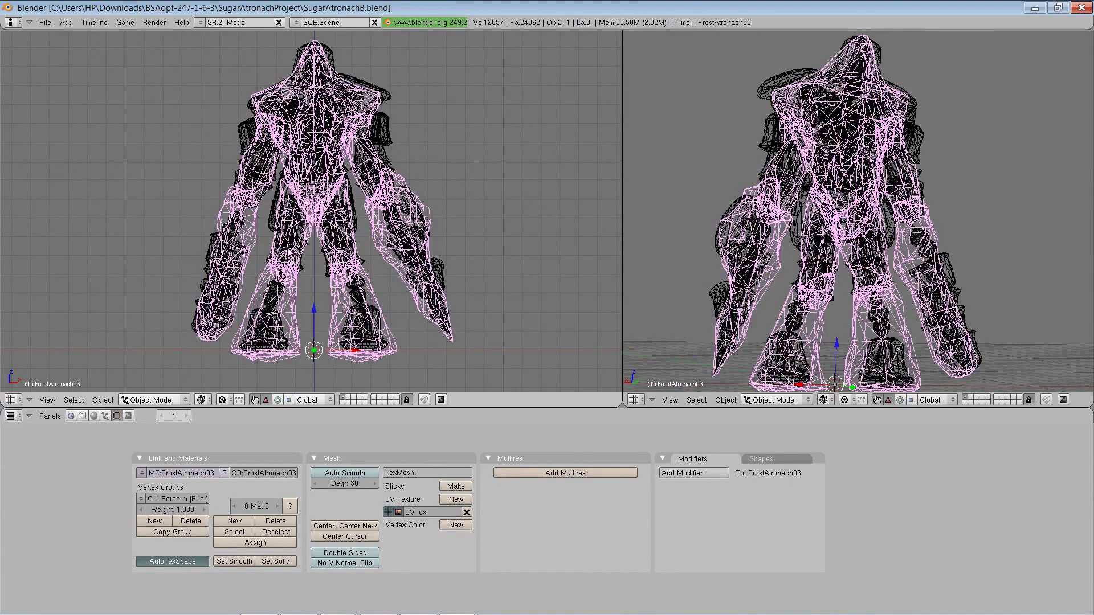
shift+right_click(274, 215)
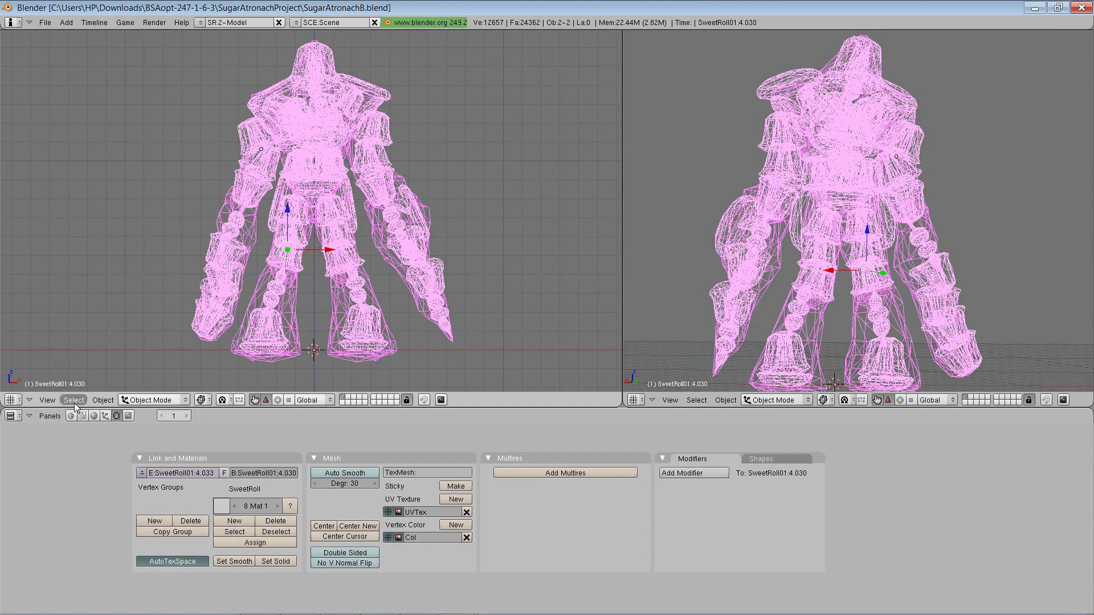
click(105, 400)
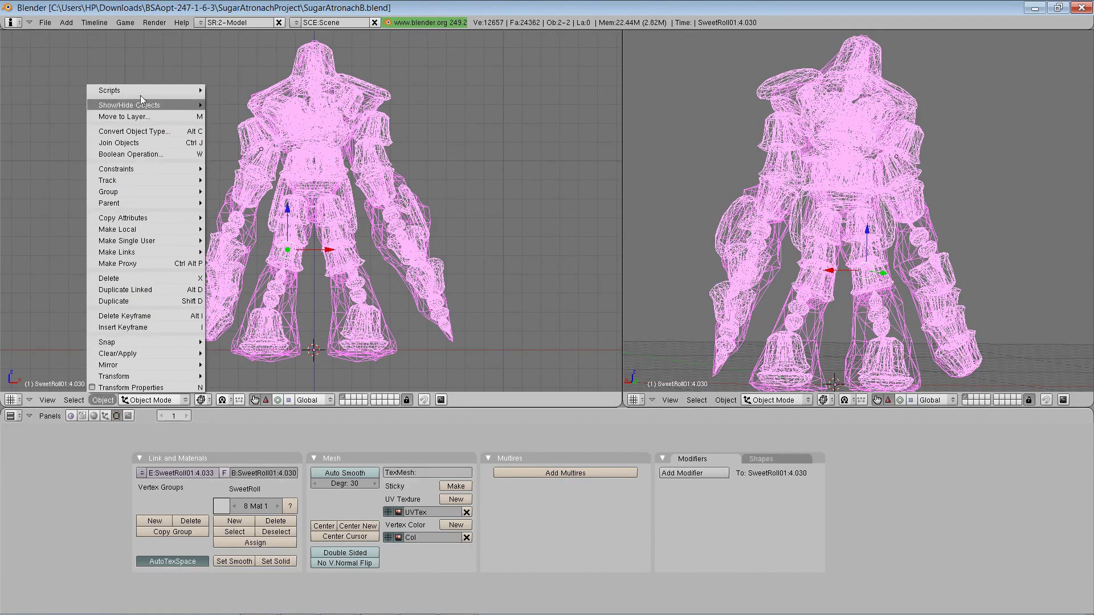
mouse_move(138, 95)
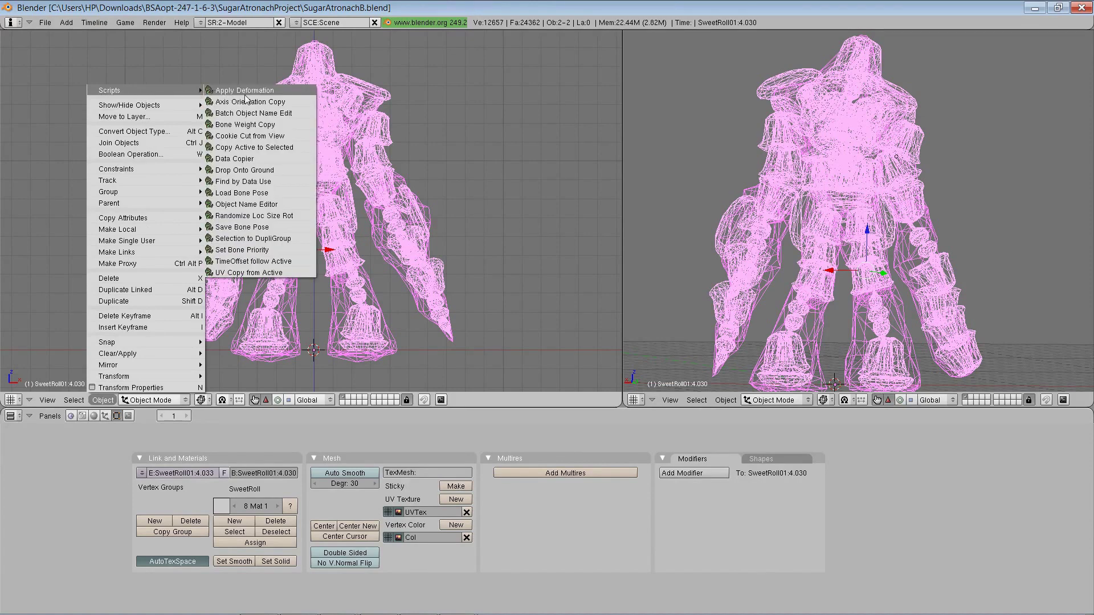
click(263, 125)
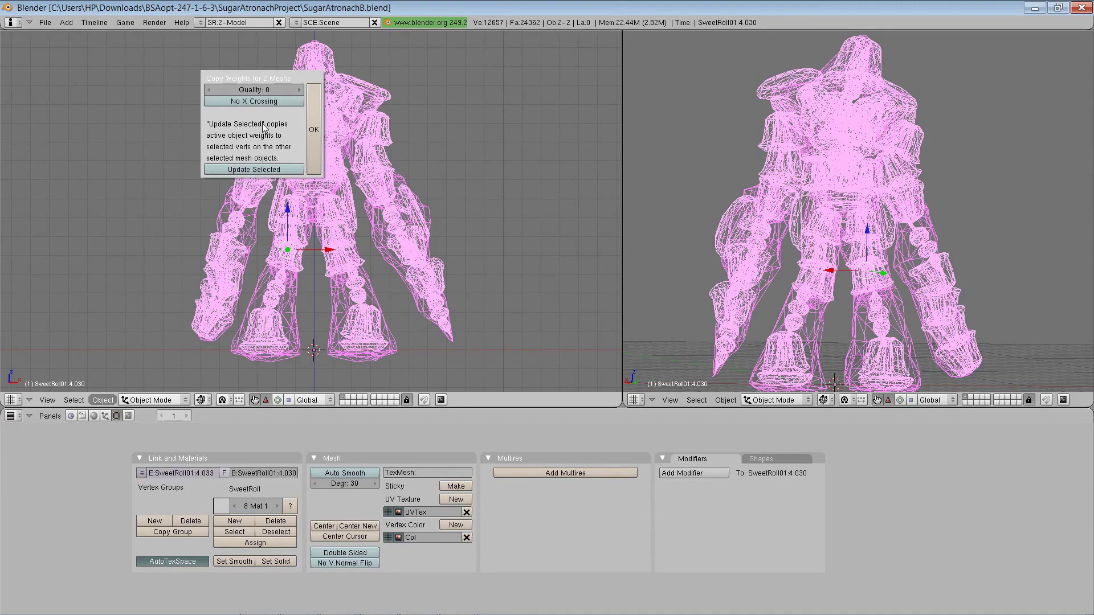
click(313, 133)
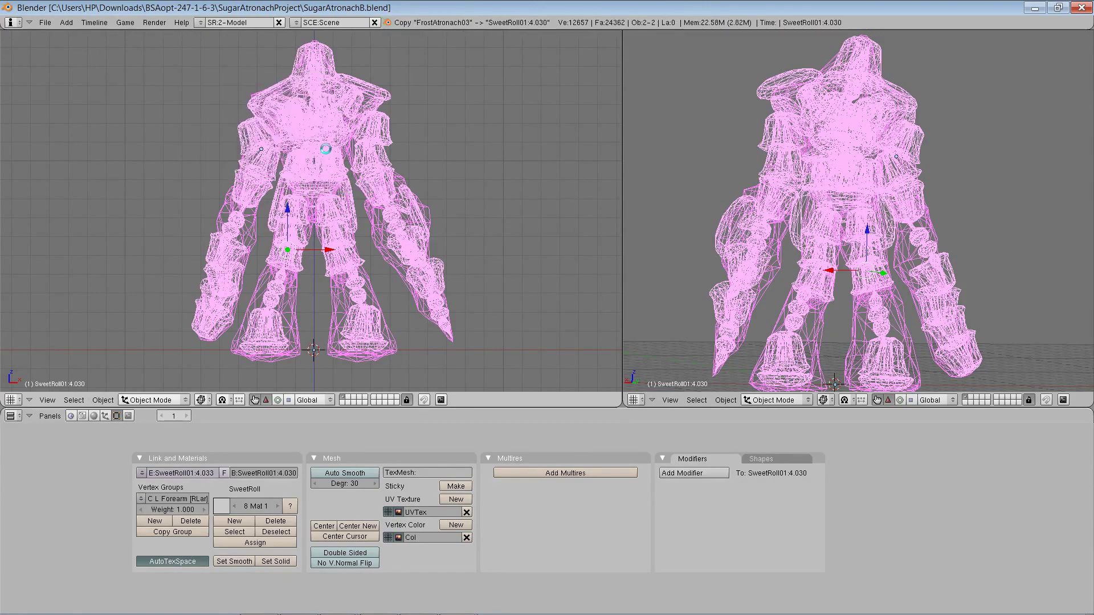
Step: Delete the FrostAtronach03 mesh and select the food mesh
shift+middle_drag(326, 149, 355, 149)
right_click(291, 342)
scroll(274, 353, up, 3)
right_click(274, 354)
key(Delete)
key(Return)
right_click(274, 354)
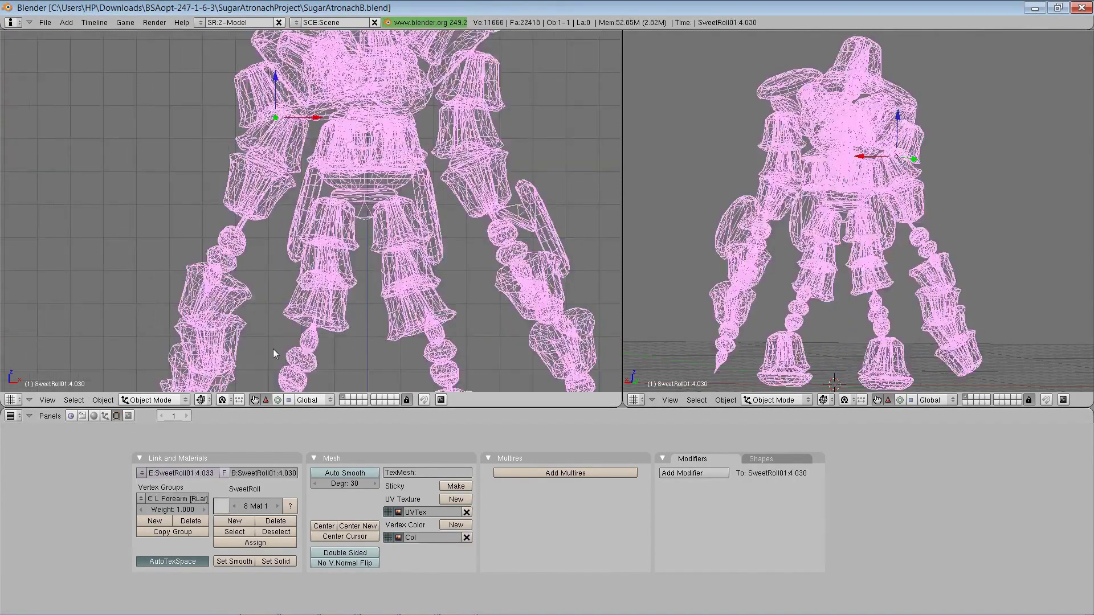
Step: Open the food mesh in Edit Mode and select the vertices of its NPC L Forearm [RLar] group
shift+middle_drag(273, 354, 323, 305)
key(Tab)
click(151, 542)
scroll(342, 142, up, 6)
shift+middle_drag(359, 91, 327, 327)
Step: Select the linked ball and connector pieces around the elbow, clear that selection and reselect the NPC L Forearm group
right_click(349, 222)
key(ctrl+l)
right_click(222, 337)
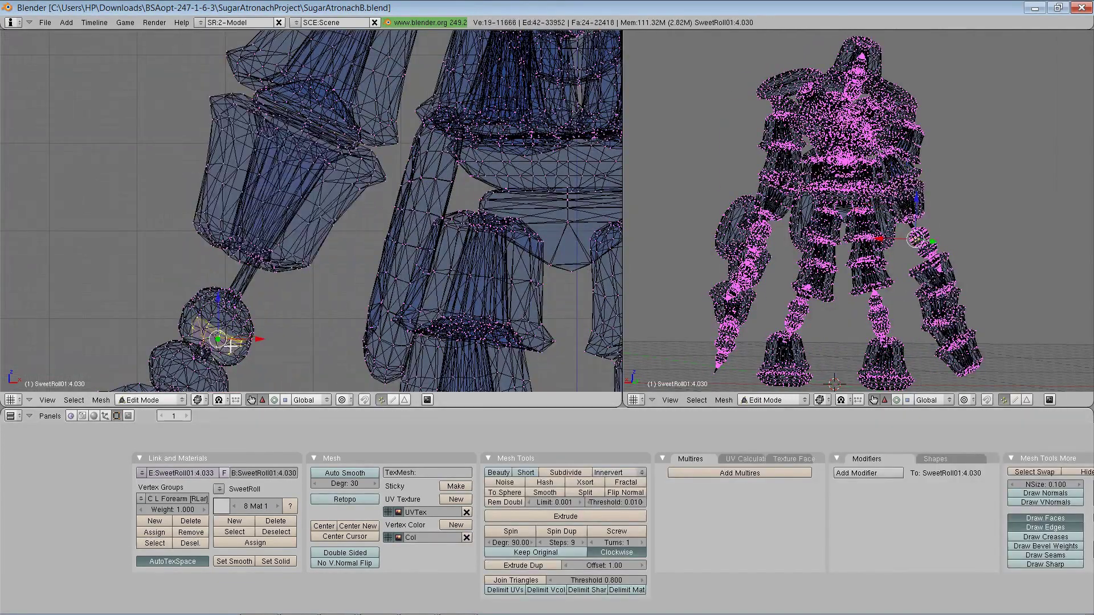
key(ctrl+l)
right_click(248, 302)
key(ctrl+l)
key(a)
click(154, 543)
scroll(307, 370, down, 2)
shift+middle_drag(306, 373, 274, 379)
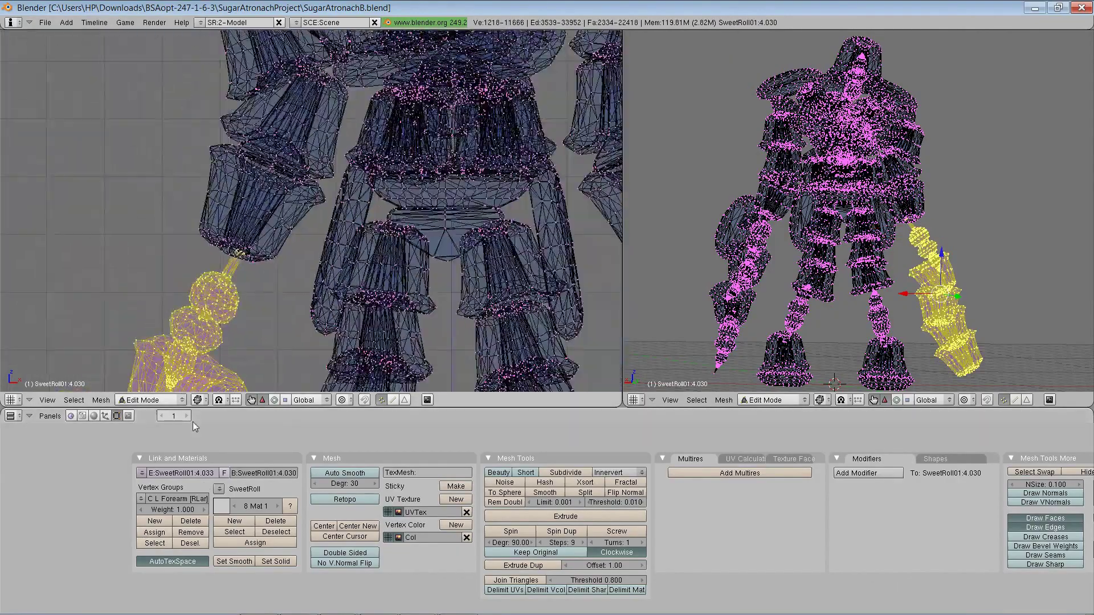
Step: Select the NPC Spine2 [Spn2] group's vertices, pick out the connected upper-arm rolls on both sides and clear the selection
click(191, 543)
click(141, 499)
click(181, 331)
click(154, 543)
shift+middle_drag(370, 216, 359, 290)
right_click(236, 256)
key(ctrl+l)
right_click(157, 200)
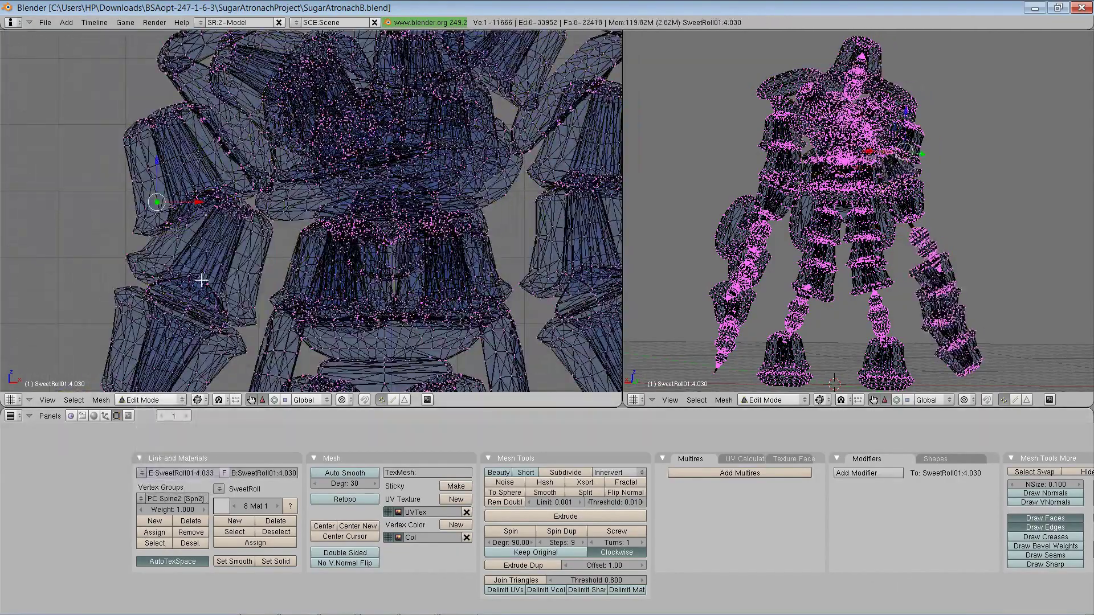
shift+right_click(550, 181)
key(ctrl+l)
key(ctrl+KP_Add)
key(ctrl+KP_Add)
key(ctrl+KP_Add)
key(ctrl+KP_Add)
key(ctrl+KP_Add)
key(a)
Step: Select the NPC Spine1 [Spn1] group's vertices, grow a selection over the upper-arm rolls on both sides and clear it
click(141, 499)
click(181, 340)
click(154, 543)
right_click(148, 204)
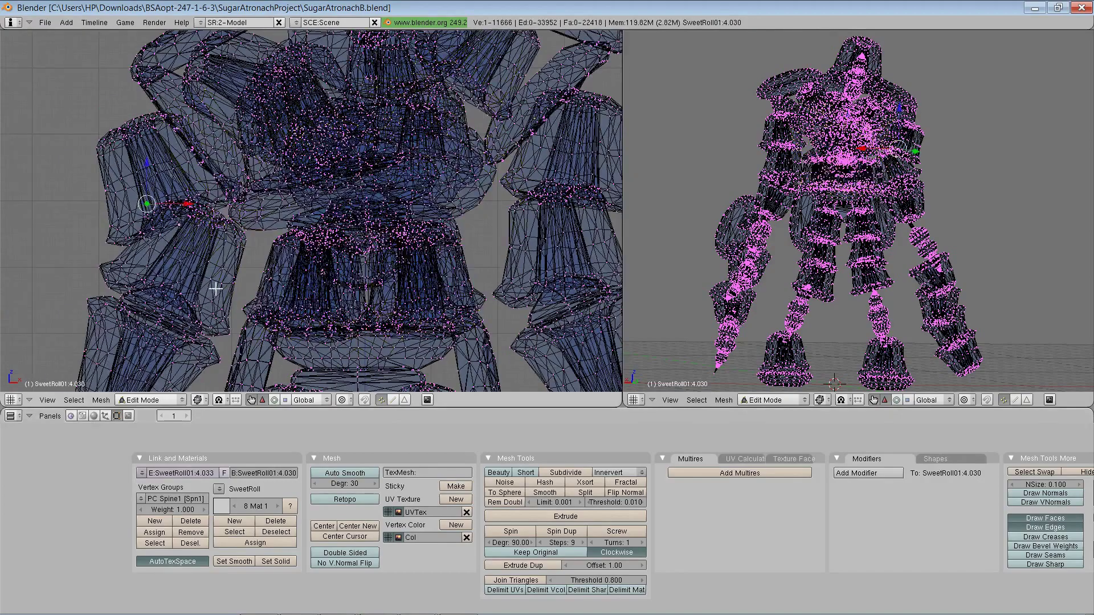
shift+right_click(569, 243)
key(ctrl+KP_Add)
key(ctrl+KP_Add)
key(ctrl+KP_Add)
key(ctrl+KP_Add)
key(ctrl+KP_Add)
key(ctrl+KP_Add)
key(ctrl+KP_Add)
key(ctrl+KP_Add)
key(a)
Step: Switch to the NPC Spine [Spn0] group, grow a selection over the upper-arm rolls on both sides and clear it
click(141, 499)
click(181, 351)
ctrl+middle_drag(313, 351, 312, 342)
right_click(195, 237)
shift+right_click(527, 186)
key(ctrl+KP_Add)
key(ctrl+KP_Add)
key(ctrl+KP_Add)
key(ctrl+KP_Add)
key(ctrl+KP_Add)
key(ctrl+KP_Add)
key(ctrl+KP_Add)
key(ctrl+KP_Add)
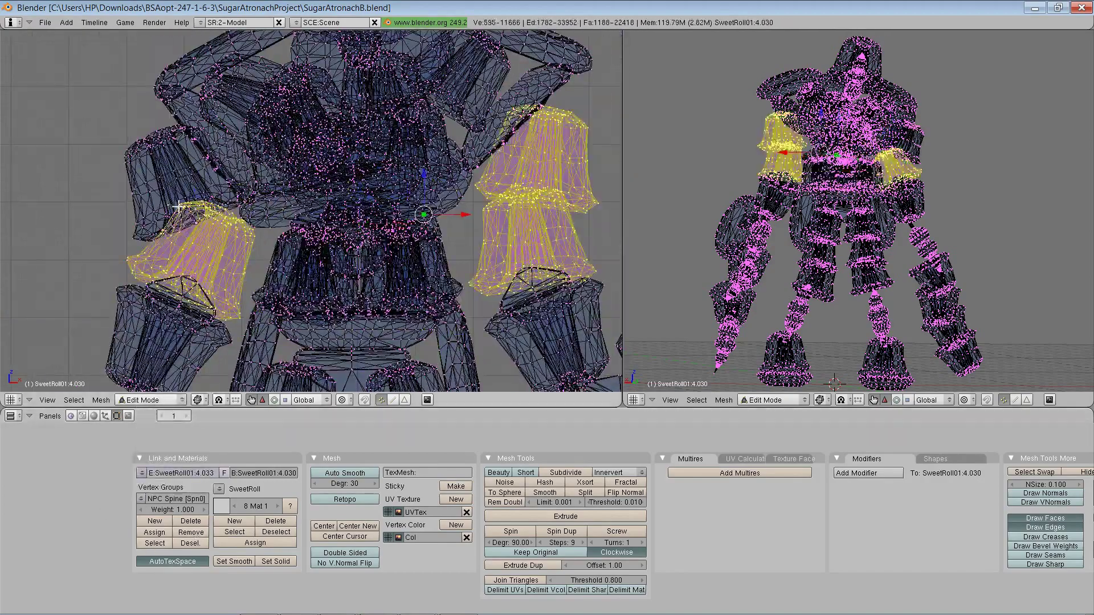
shift+right_click(440, 274)
key(a)
Step: Switch to the NPC R UpperArm [RUar] group, remove the chest piece's vertices from it and reselect the group
click(141, 499)
click(181, 361)
click(154, 543)
ctrl+middle_drag(477, 296, 472, 273)
key(a)
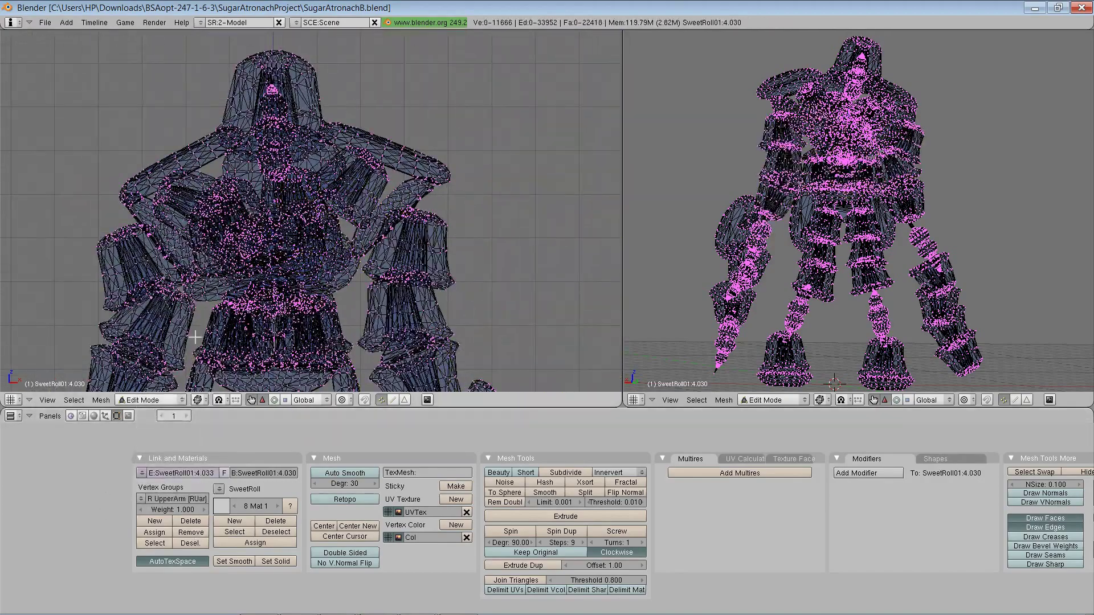
right_click(307, 222)
key(ctrl+KP_Add)
key(ctrl+KP_Add)
key(ctrl+KP_Add)
key(ctrl+KP_Add)
key(ctrl+KP_Add)
key(ctrl+KP_Add)
key(ctrl+KP_Add)
key(ctrl+KP_Add)
click(194, 533)
key(a)
click(154, 543)
Step: Remove the torso piece beside the arm from the NPC R UpperArm group and reselect the group's vertices
right_click(346, 344)
key(ctrl+KP_Add)
key(ctrl+KP_Add)
key(ctrl+KP_Add)
key(ctrl+KP_Add)
key(ctrl+KP_Add)
key(ctrl+KP_Add)
click(191, 533)
click(154, 543)
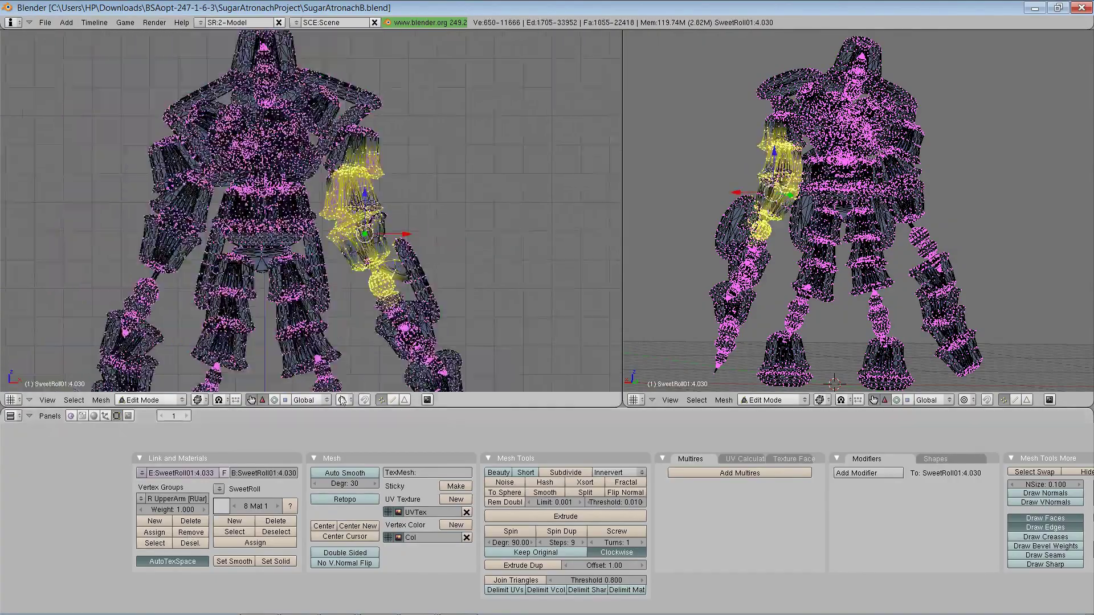
Step: Grow a selection over the pieces beside the right forearm and clear it
right_click(433, 235)
shift+right_click(421, 278)
key(ctrl+KP_Add)
key(ctrl+KP_Add)
key(ctrl+KP_Add)
key(ctrl+KP_Add)
key(ctrl+KP_Add)
key(ctrl+KP_Add)
key(ctrl+KP_Add)
key(ctrl+KP_Add)
key(a)
Step: Grow a selection over the rolls of the right upper arm and clear it
scroll(365, 273, down, 4)
right_click(342, 170)
key(ctrl+KP_Add)
key(ctrl+KP_Add)
key(ctrl+KP_Add)
key(ctrl+KP_Add)
key(ctrl+KP_Add)
key(ctrl+KP_Add)
key(ctrl+KP_Add)
key(ctrl+KP_Add)
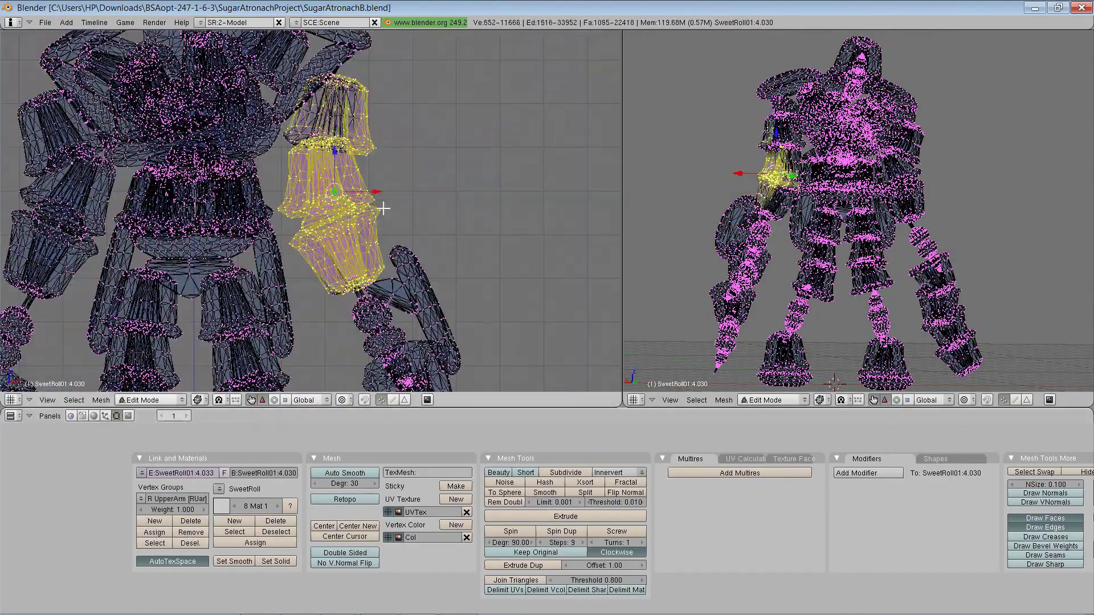
key(a)
Step: Make NPC R Thigh [LThg] the active vertex group and select its vertices around the hip
scroll(364, 228, down, 2)
click(142, 499)
click(171, 455)
click(154, 543)
scroll(365, 257, up, 4)
click(141, 499)
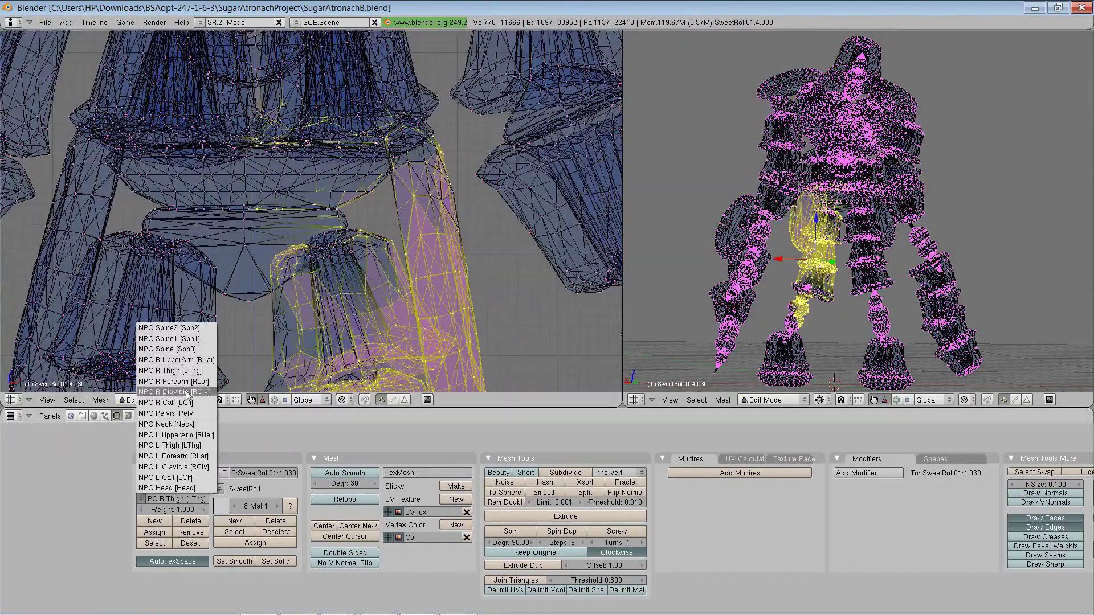
click(171, 384)
scroll(404, 284, down, 1)
scroll(404, 284, up, 1)
Step: Remove the long hip-side piece from the NPC R Thigh group and reselect the group's vertices
right_click(422, 215)
key(ctrl+KP_Add)
key(ctrl+KP_Add)
key(ctrl+KP_Add)
key(ctrl+KP_Add)
key(ctrl+KP_Add)
key(ctrl+KP_Add)
click(191, 533)
click(154, 543)
Step: Select the whole nut-treat piece of the right shin, clear it and check the NPC R Thigh [LThg] group's vertices
scroll(364, 256, down, 4)
shift+middle_drag(399, 319, 368, 200)
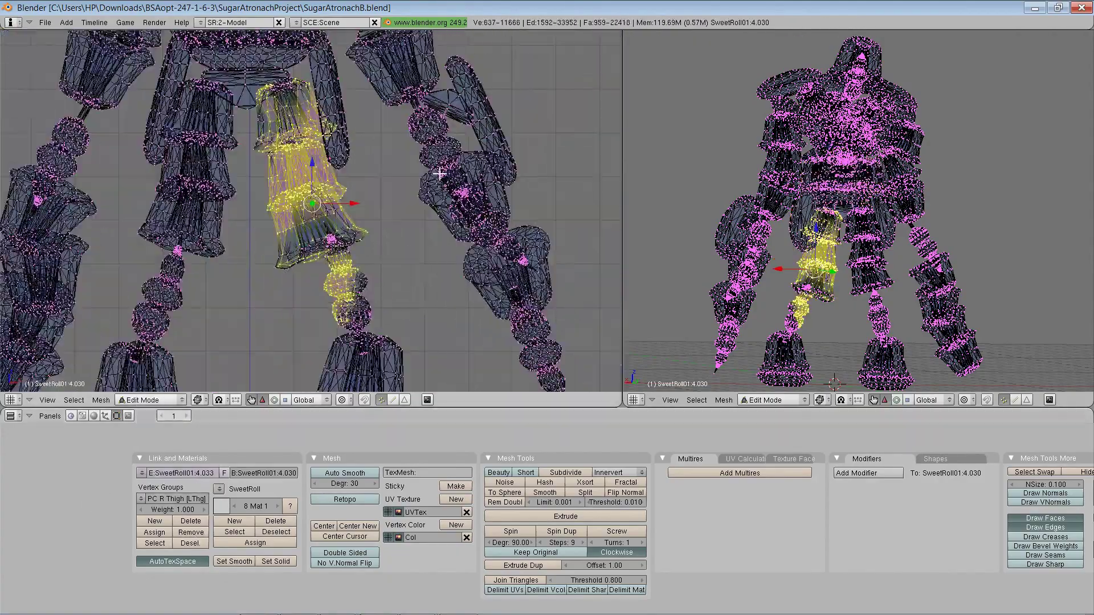
right_click(356, 272)
key(l)
scroll(403, 287, up, 5)
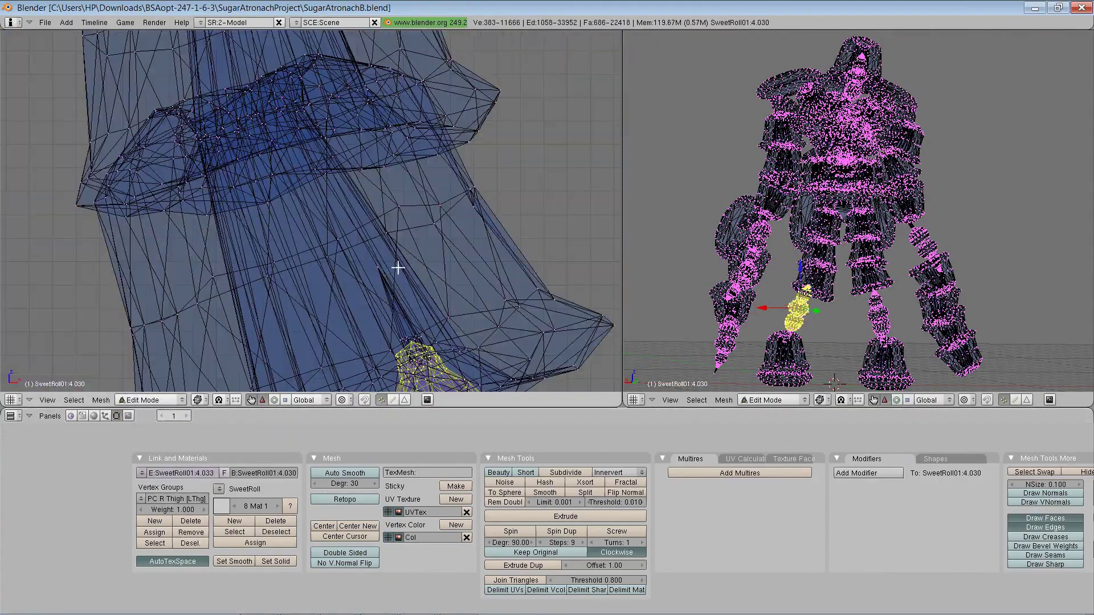
scroll(401, 280, down, 8)
key(a)
click(154, 543)
key(a)
scroll(364, 256, down, 3)
Step: Make NPC R Forearm [RLar] the active vertex group and select its vertices to check the forearm pieces
click(142, 499)
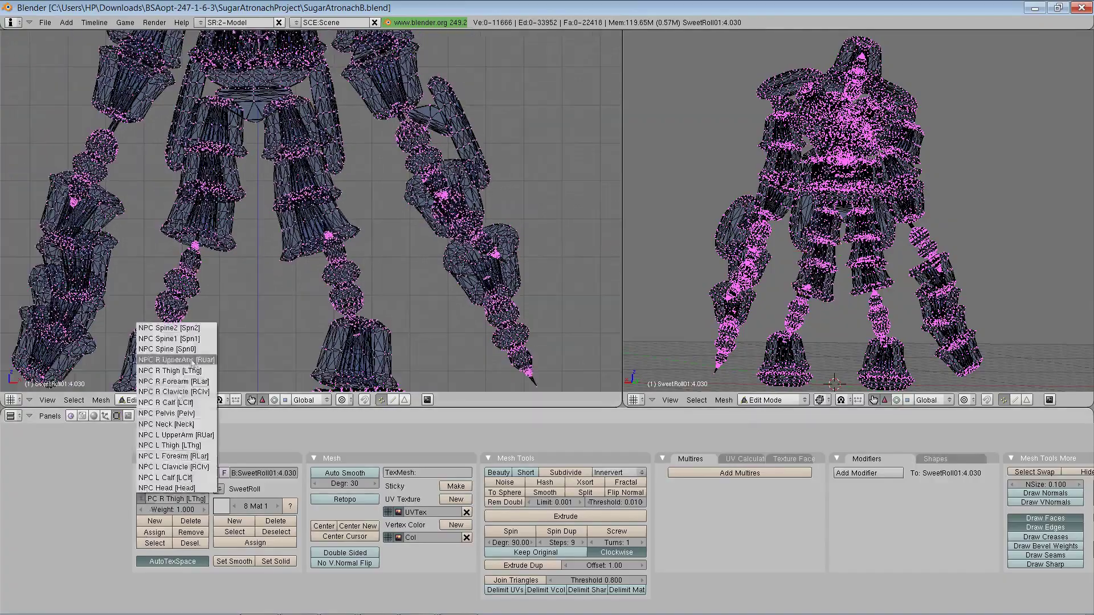
click(171, 384)
shift+middle_drag(342, 170, 393, 319)
click(154, 543)
scroll(403, 161, up, 4)
scroll(454, 281, down, 3)
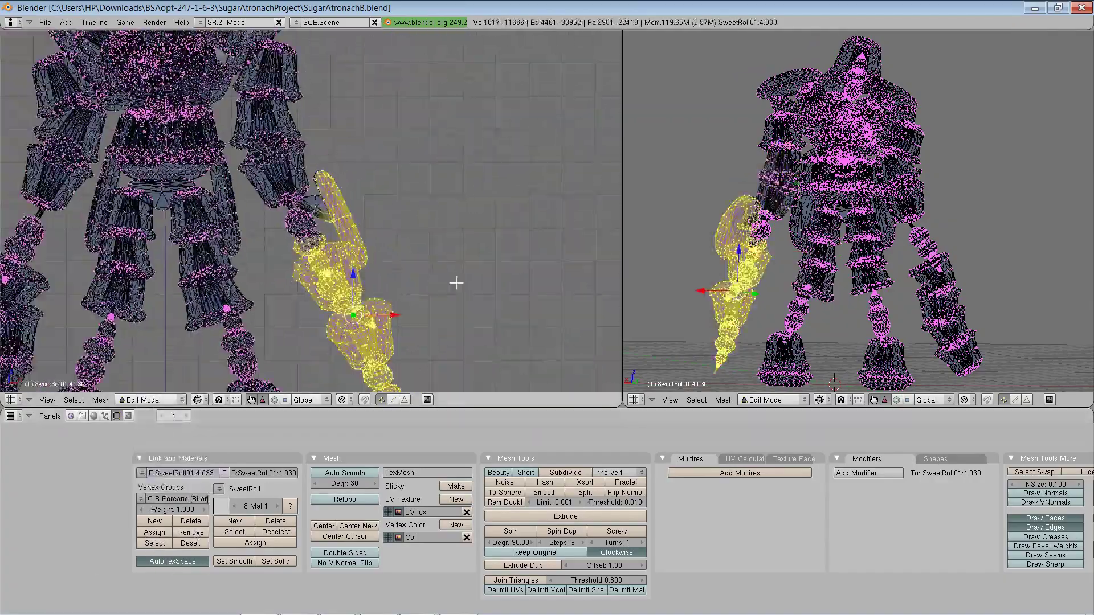
scroll(256, 197, down, 2)
shift+middle_drag(257, 196, 387, 207)
Step: Clear the selection, make NPC R Clavicle [RClv] the active vertex group and select its vertices around the shoulder
key(a)
click(141, 499)
click(171, 364)
click(155, 543)
scroll(364, 188, up, 5)
shift+middle_drag(484, 188, 515, 327)
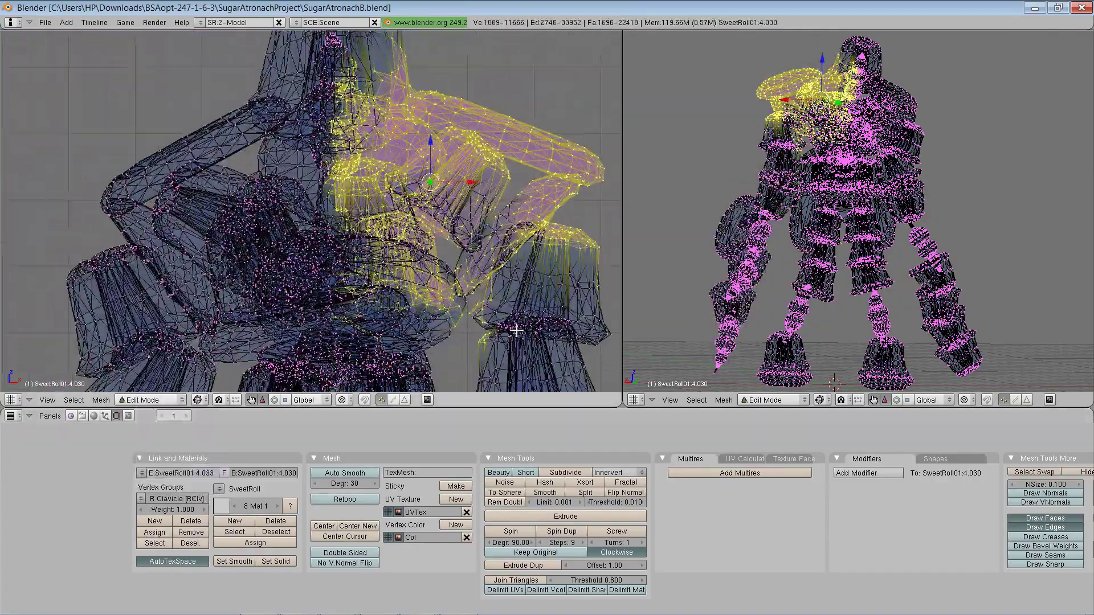
Step: Deselect the clavicle group's vertices and check the further vertex groups through NPC L Forearm [RLar]
scroll(451, 357, down, 5)
click(190, 542)
click(141, 499)
click(161, 251)
click(155, 542)
click(141, 498)
click(171, 303)
click(154, 543)
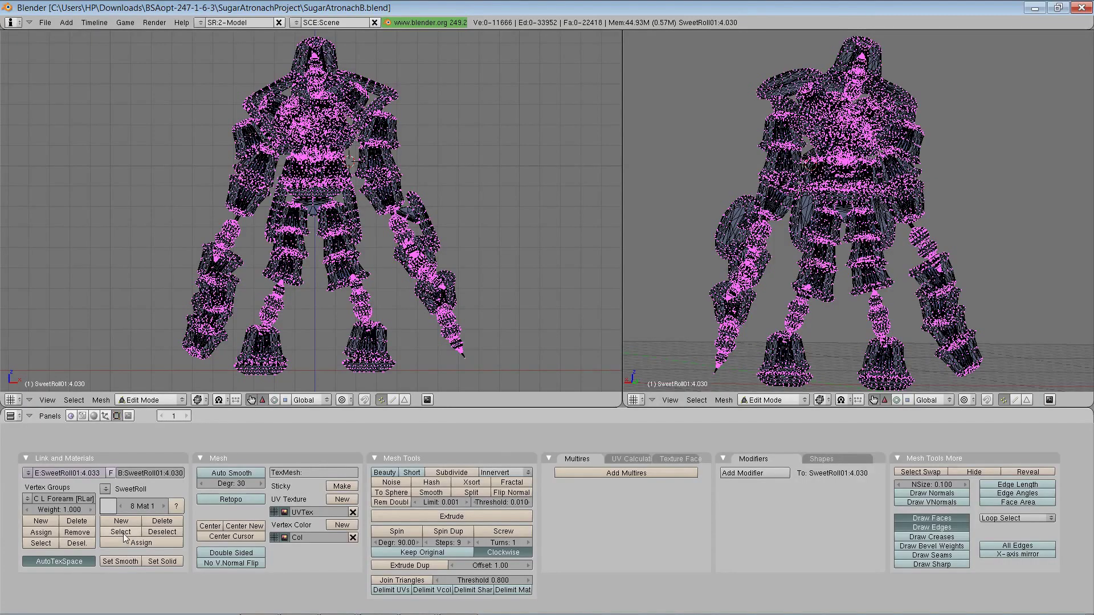
Step: Separate the vertices of the SweetRoll material into their own object and show the model textured
click(121, 532)
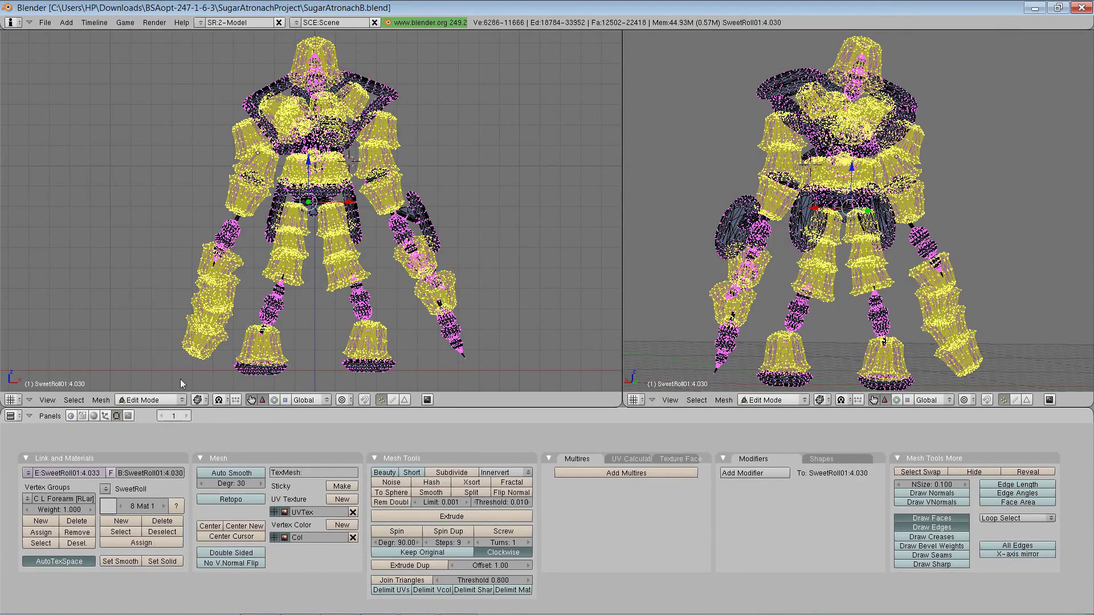
click(102, 400)
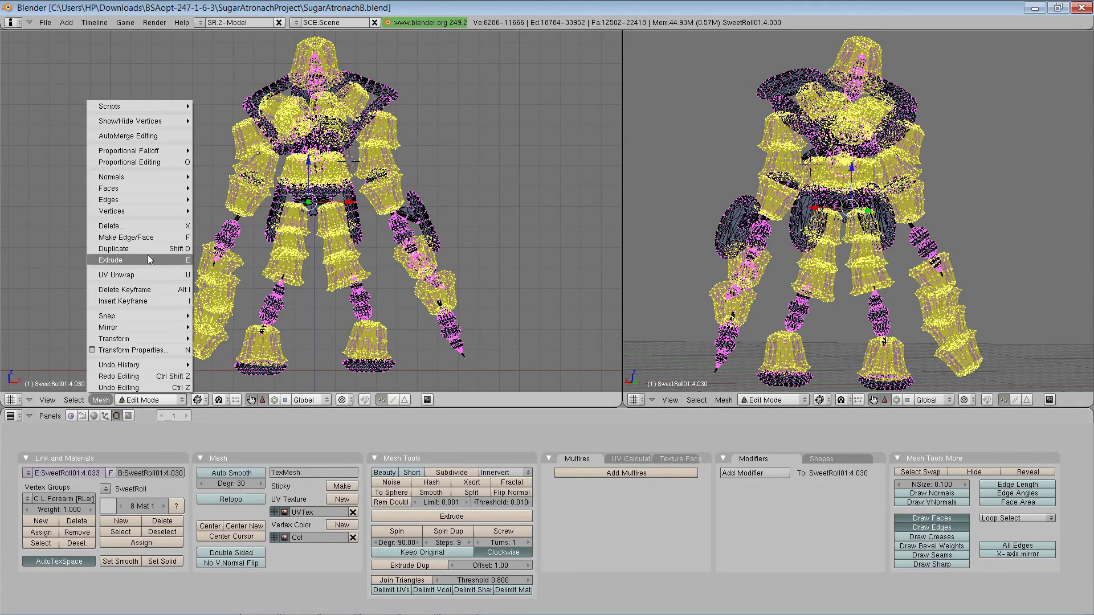
mouse_move(137, 210)
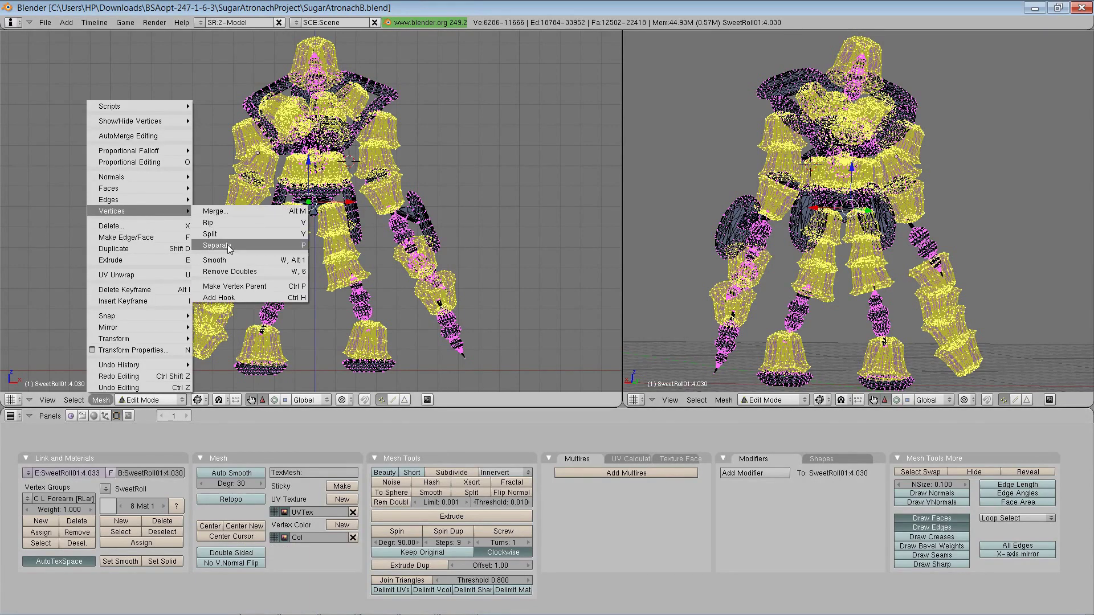
click(220, 245)
key(alt+z)
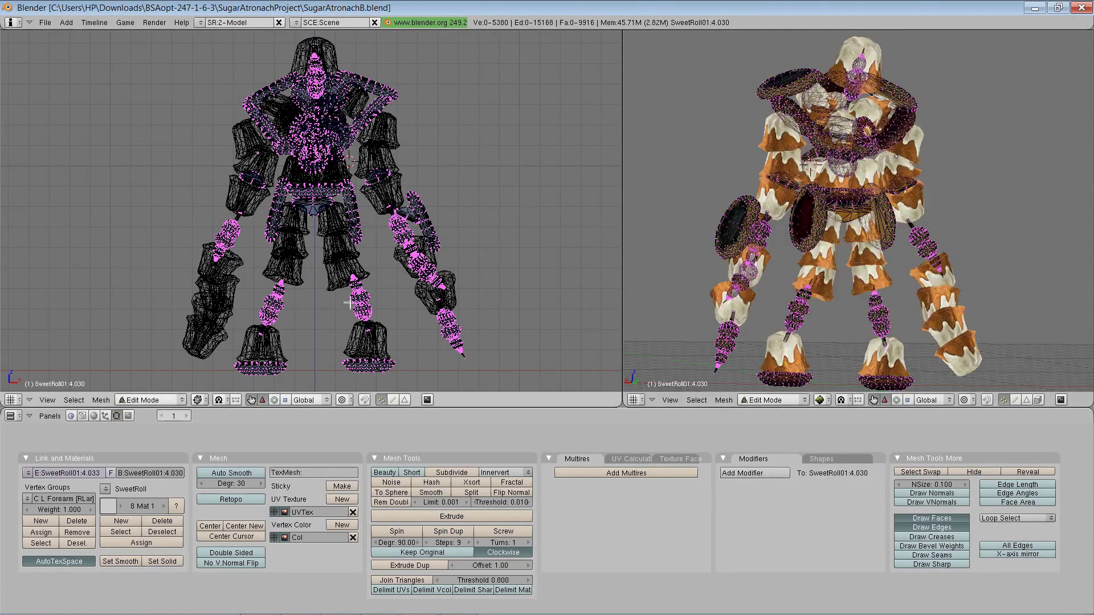
Step: Separate the vertices of the Creamtreat and NutTreat materials into an object each
click(120, 532)
click(101, 400)
click(220, 245)
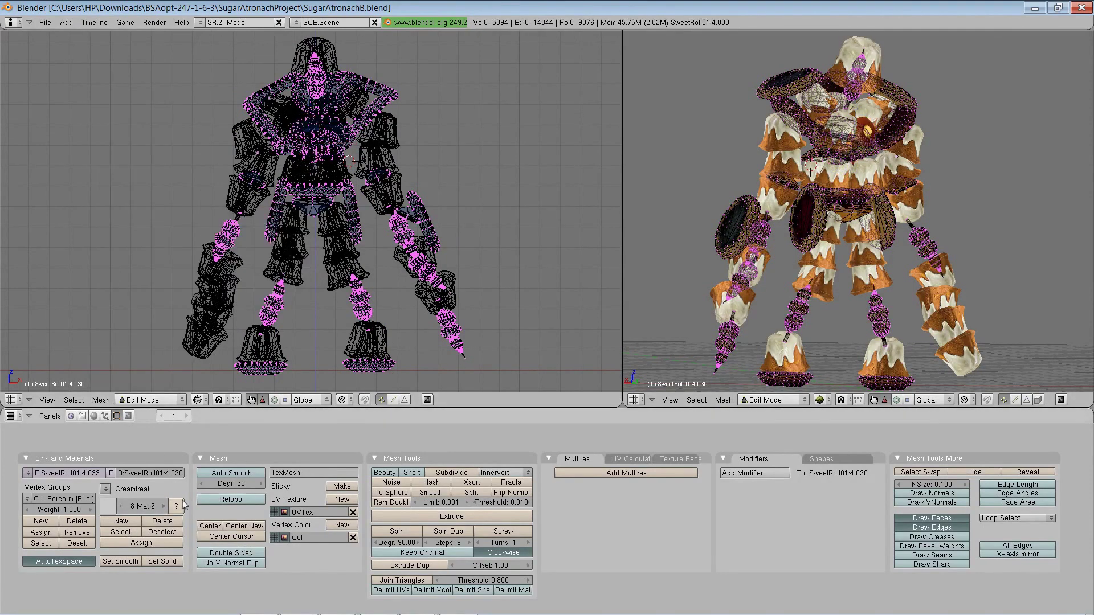
click(163, 507)
click(121, 532)
click(101, 400)
Step: Separate the vertices of the Dumpling and Pie materials into an object each
click(163, 507)
click(120, 531)
click(101, 400)
click(220, 245)
click(163, 507)
click(121, 531)
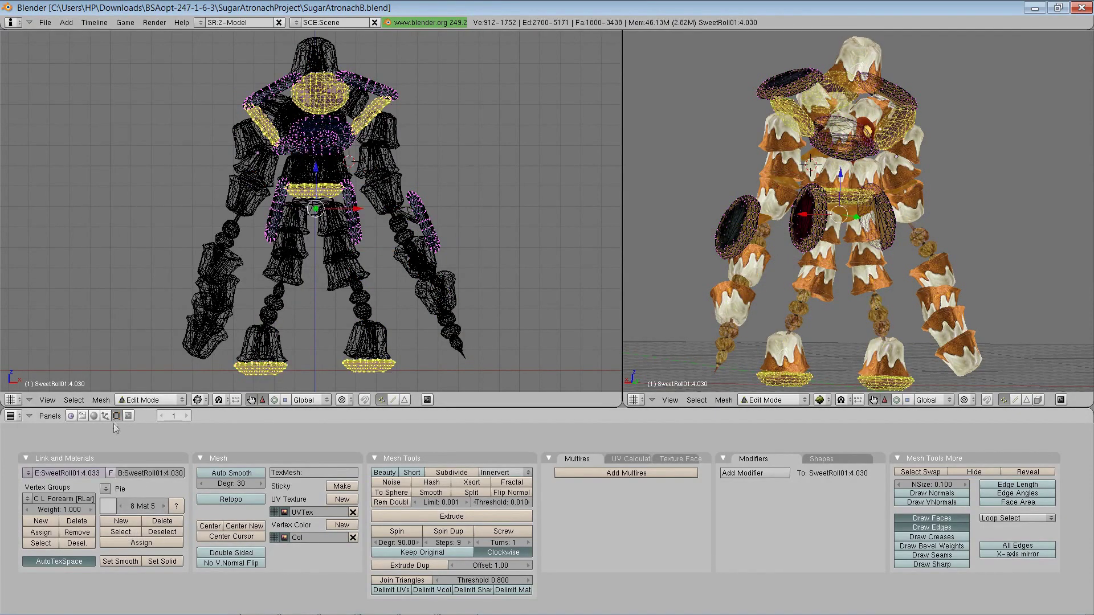
click(101, 400)
click(220, 245)
Step: Separate the vertices of the TartJaz and TartJuniper materials into an object each
click(121, 531)
click(101, 400)
click(220, 245)
click(162, 506)
click(121, 532)
click(101, 400)
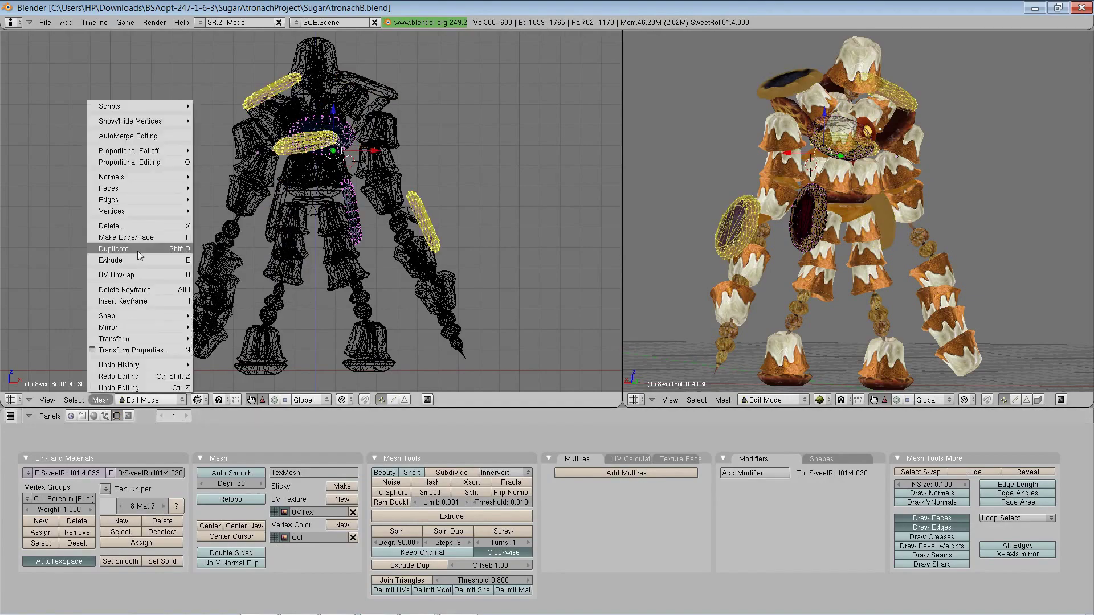
click(220, 245)
Step: Select the vertices of the eighth material to check the remaining pieces and return to Object Mode
click(163, 507)
click(120, 532)
click(143, 399)
click(142, 390)
Step: Rename the separated nut-treat object and its mesh as HoneyNutTreat
scroll(308, 126, up, 2)
right_click(245, 137)
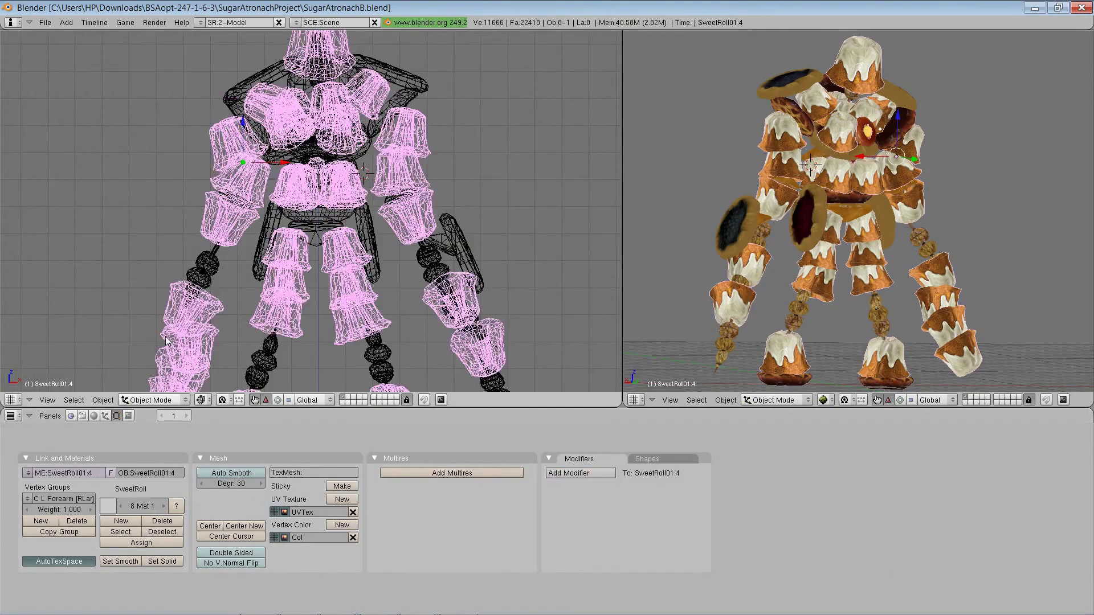
right_click(200, 278)
click(71, 473)
text(HoneyNutTreat)
click(160, 474)
text(HoneyNutTreat)
Step: Rename the tart object with the TartJaz material and its mesh as TartJaz
right_click(263, 250)
right_click(267, 243)
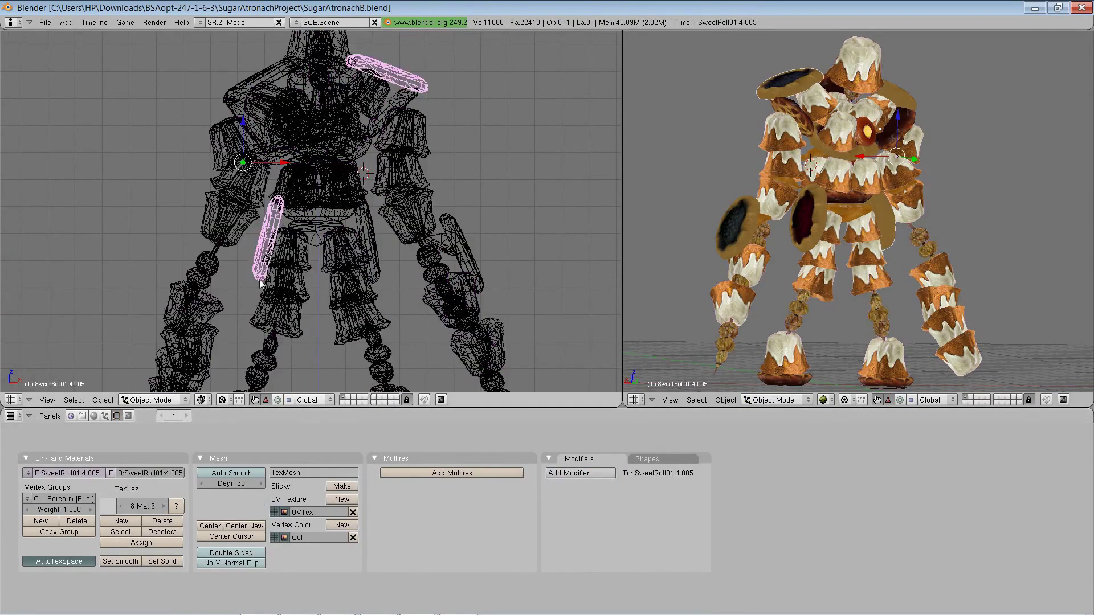
click(77, 474)
text(TartJaz)
click(145, 476)
text(TartJaz)
Step: Rename the separated dumpling object and its mesh as Dumpling
click(302, 218)
right_click(328, 233)
click(73, 474)
text(Dumpling)
click(146, 476)
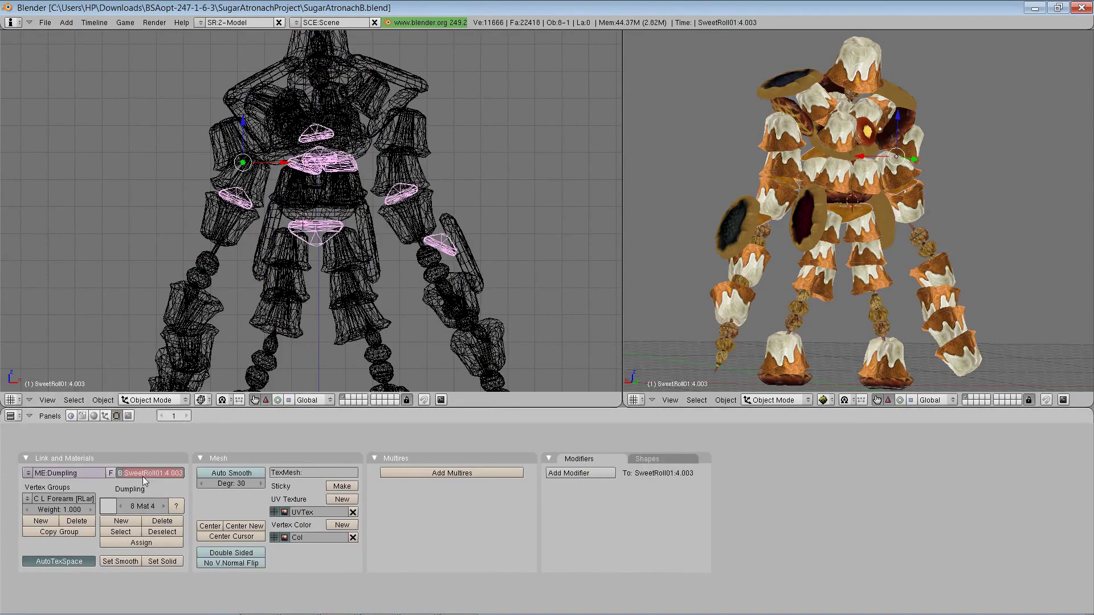
text(Dumpling)
Step: Try the SweetRoll01:4.033 mesh on the Dumpling object and link it back to the Dumpling mesh
click(28, 473)
click(51, 399)
click(148, 475)
scroll(871, 224, up, 3)
shift+middle_drag(872, 224, 815, 292)
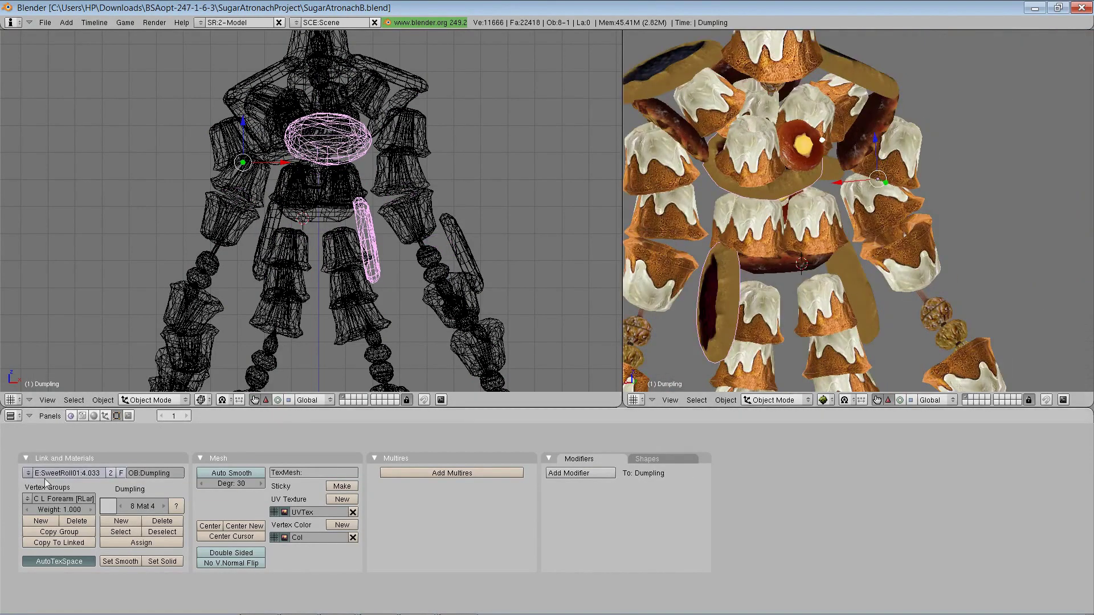
click(28, 473)
click(54, 463)
Step: Rename the object of the chest and hip-side tarts and its mesh as TartSnow
scroll(398, 212, up, 1)
right_click(397, 213)
click(68, 475)
text(TartSnow)
click(146, 475)
text(TartSnow)
Step: Rename the tart pieces with the TartJuniper material as TartJuniper
right_click(489, 256)
click(69, 474)
text(TartJuniper)
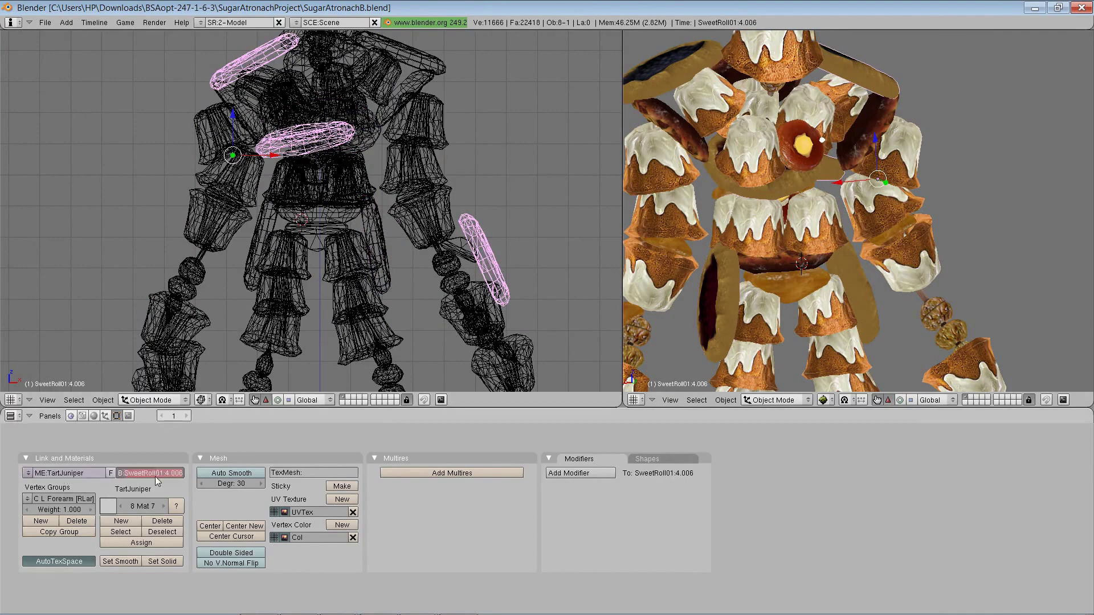
Step: Rename the separated pie object and its mesh as Pie
right_click(323, 214)
click(69, 474)
text(Pie)
click(145, 476)
text(Pie)
Step: Try the SweetRoll01:4.001 mesh on the Pie object and link it back to the Pie mesh
click(27, 473)
click(54, 420)
click(28, 474)
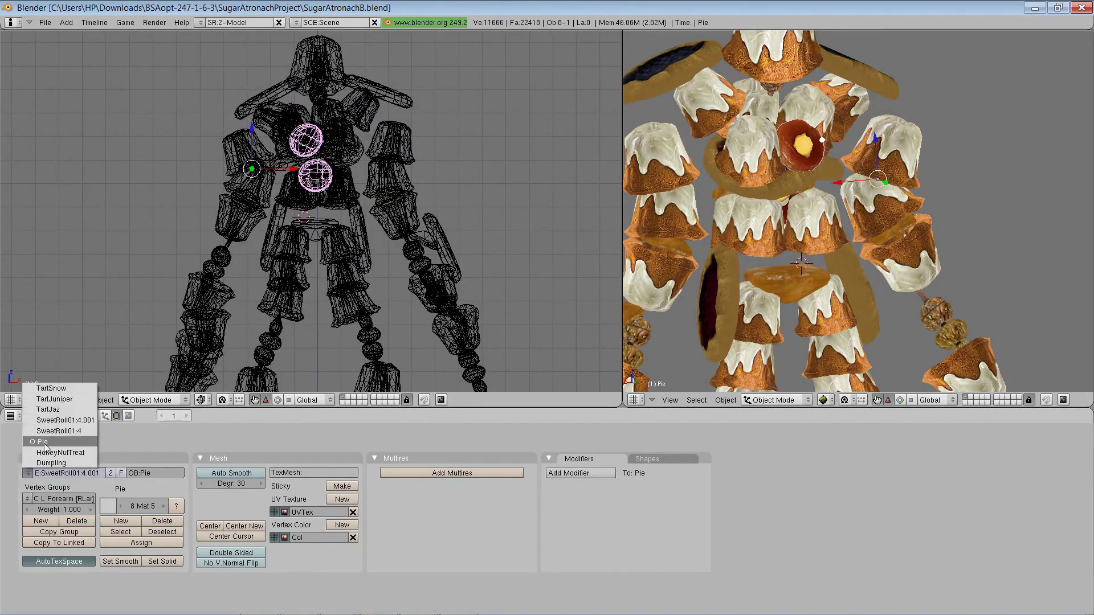
click(52, 442)
Step: Rename the round cream-treat pieces in the chest as CremeTreat
right_click(315, 175)
click(62, 474)
click(161, 476)
text(CremeTreat)
click(28, 473)
Step: Rename the sweet roll object and its mesh as SweetRoll
right_click(245, 210)
click(75, 474)
key(BackSpace)
key(BackSpace)
key(BackSpace)
key(BackSpace)
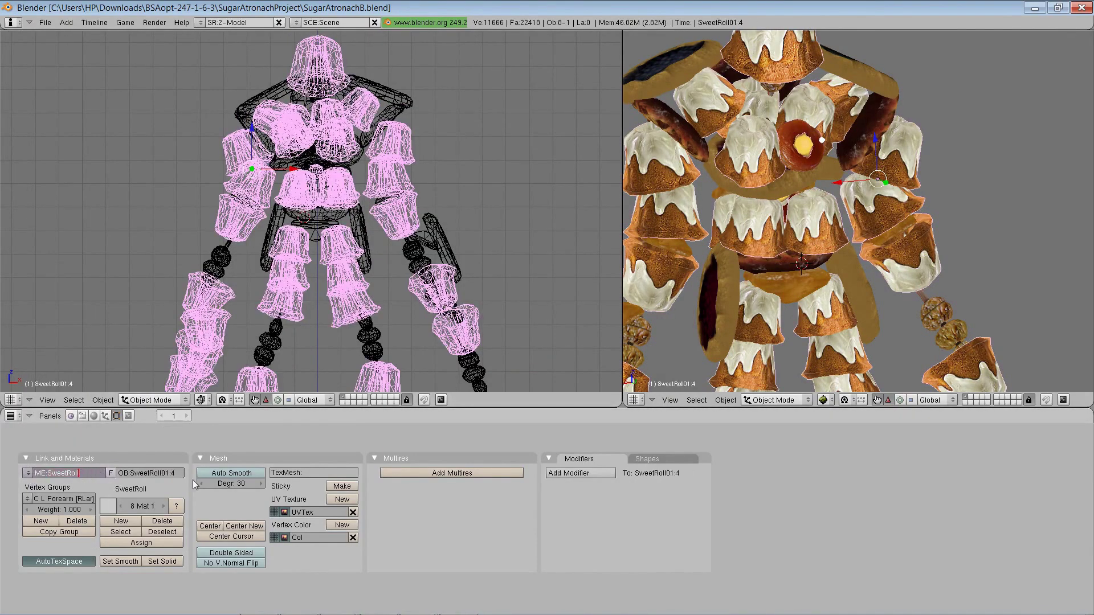
click(153, 474)
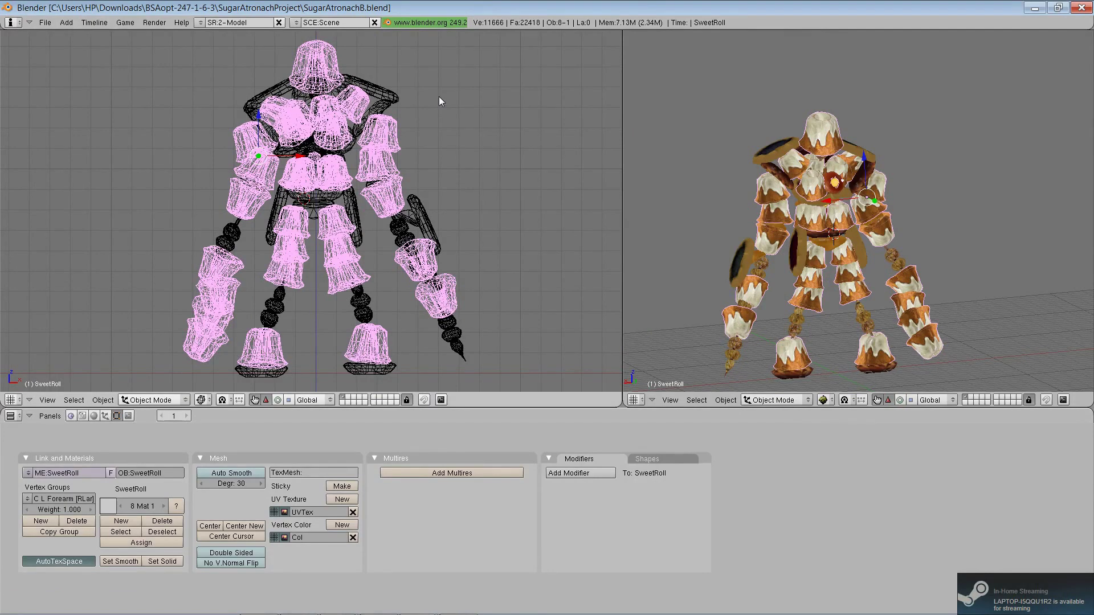
Step: Select all objects and choose atronachfrost.nif from the BlenderReady folder for a NetImmerse/Gamebryo import
key(a)
key(a)
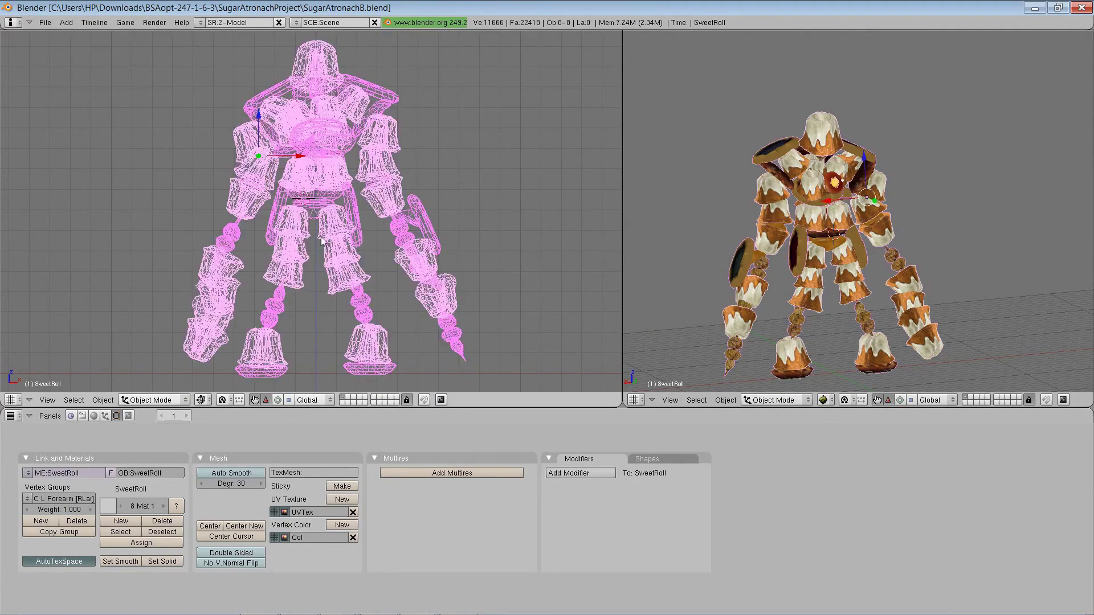
click(45, 22)
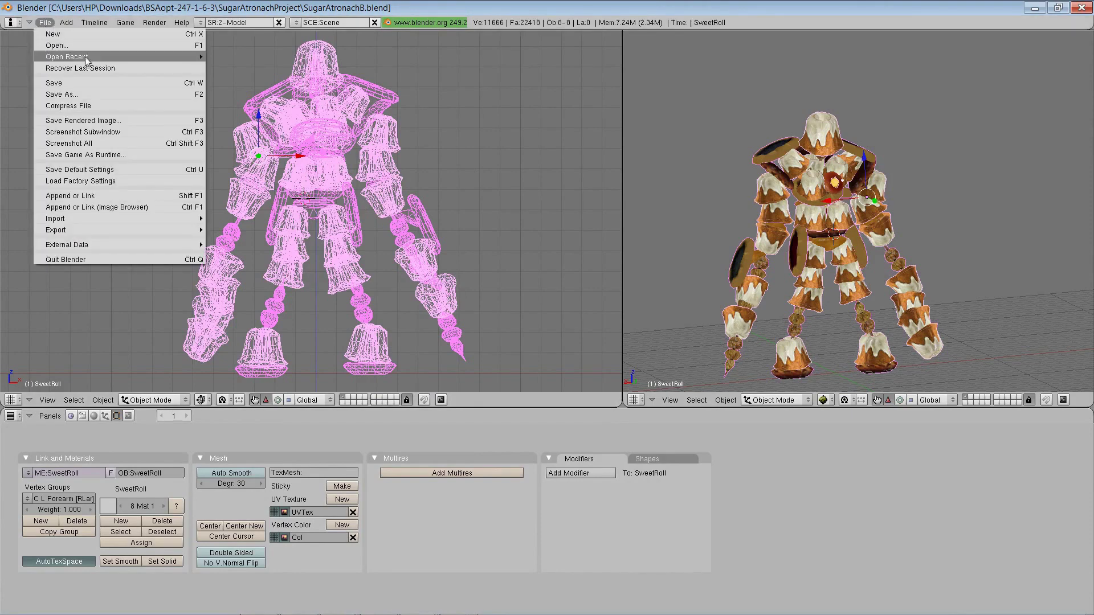
mouse_move(96, 224)
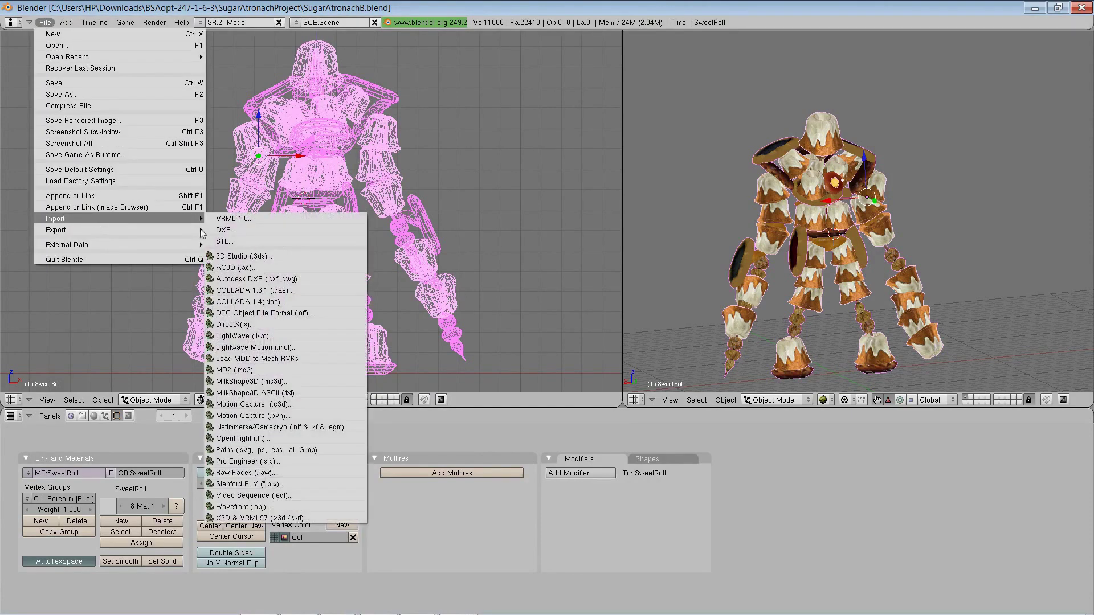
click(343, 429)
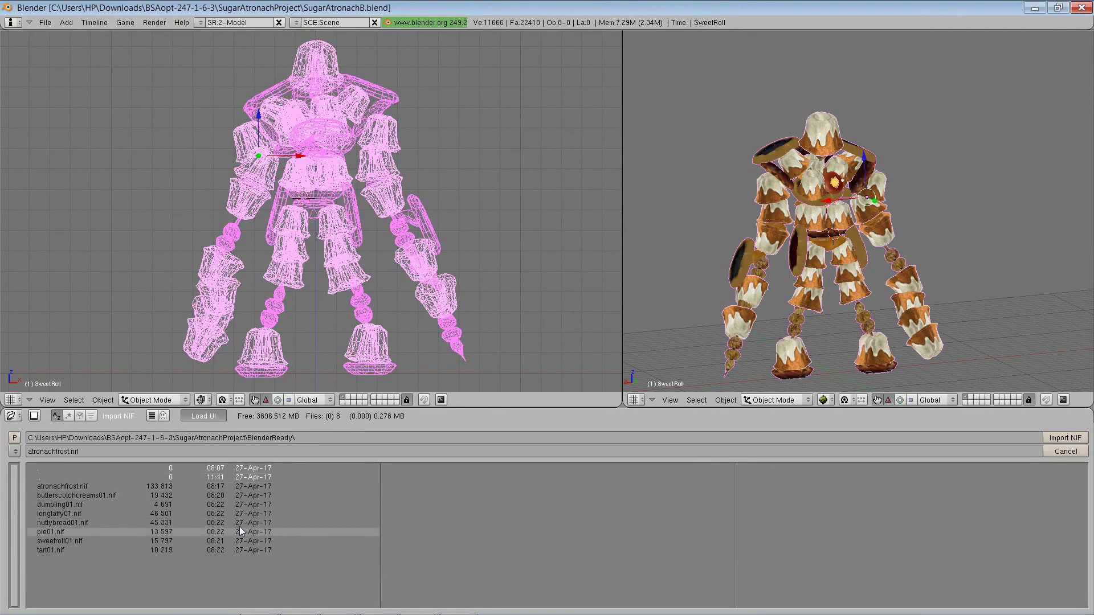
click(135, 486)
click(1065, 437)
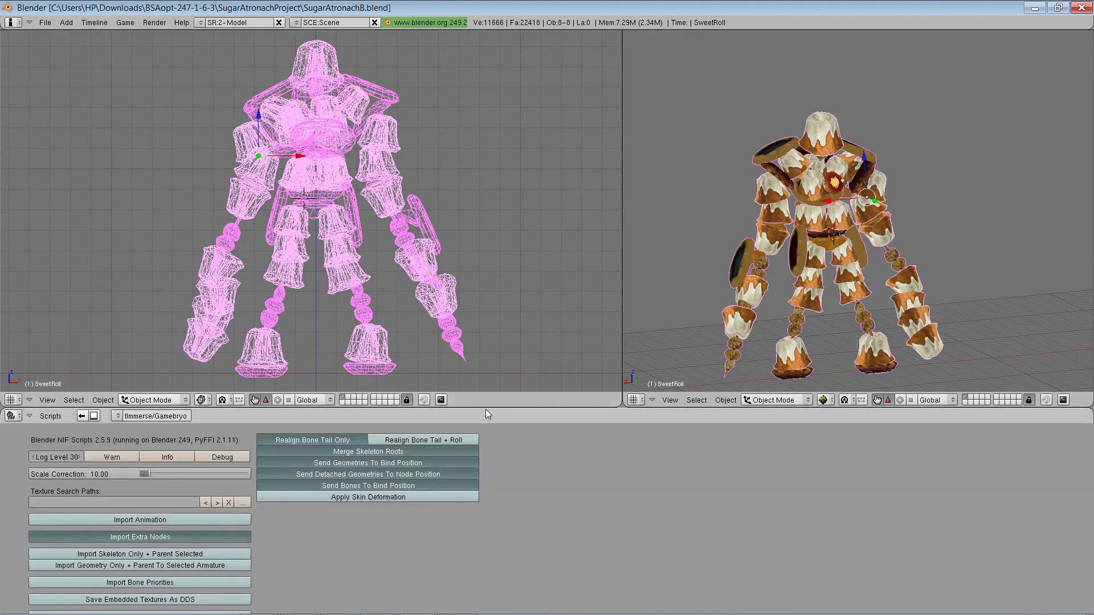
Step: Import the NIF with Import Skeleton Only + Parent Selected enabled
click(175, 555)
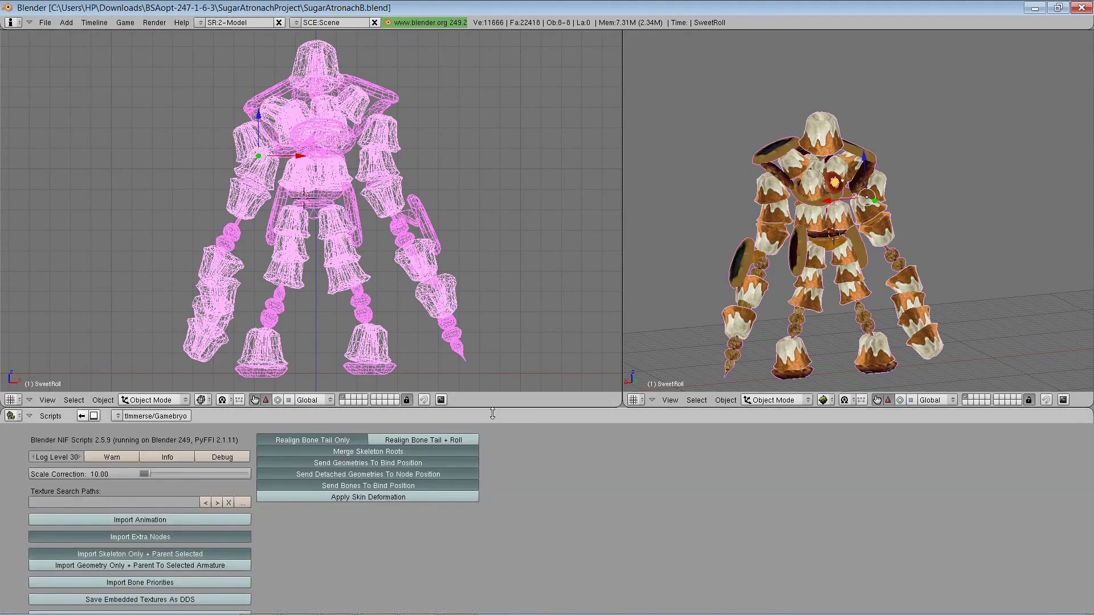
drag(492, 414, 520, 140)
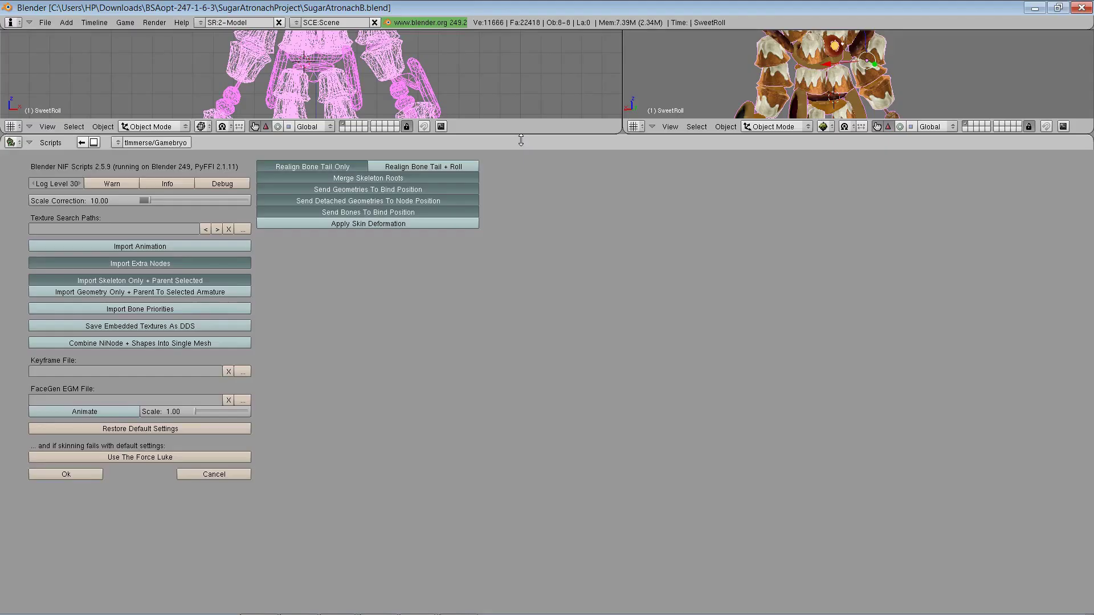
click(68, 474)
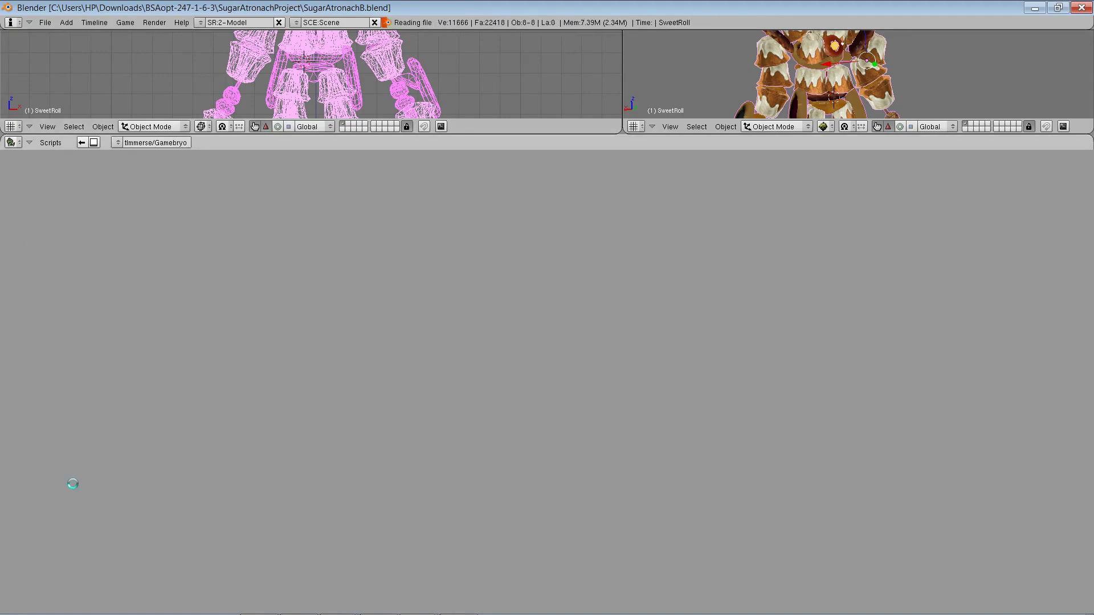
drag(553, 139, 568, 477)
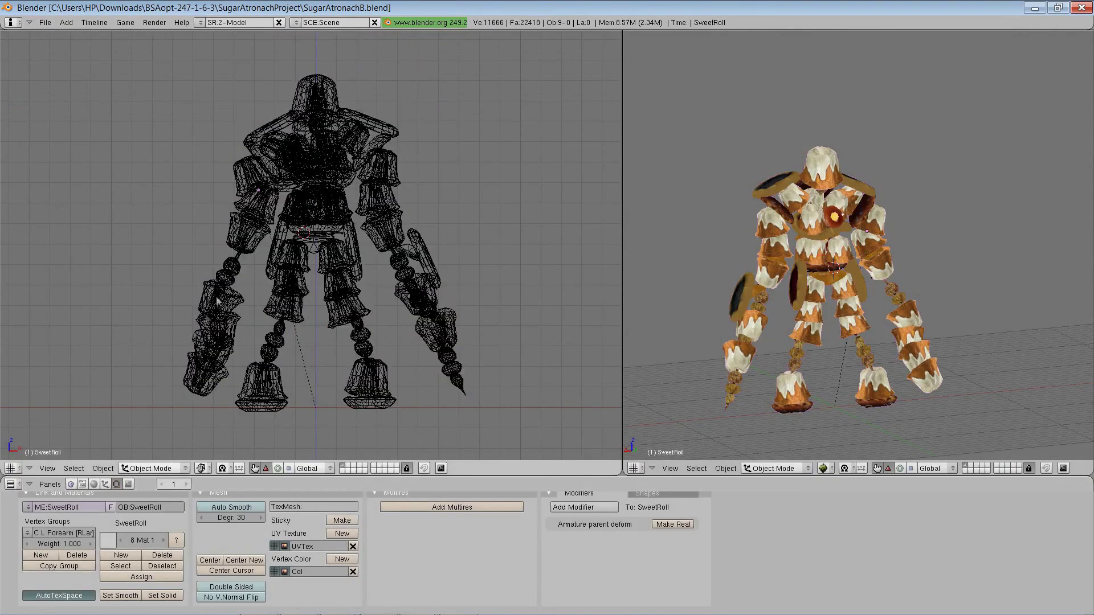
Step: Select the imported AtronachFrost.nif armature and switch it to Pose Mode
right_click(195, 332)
scroll(246, 250, up, 8)
right_click(285, 173)
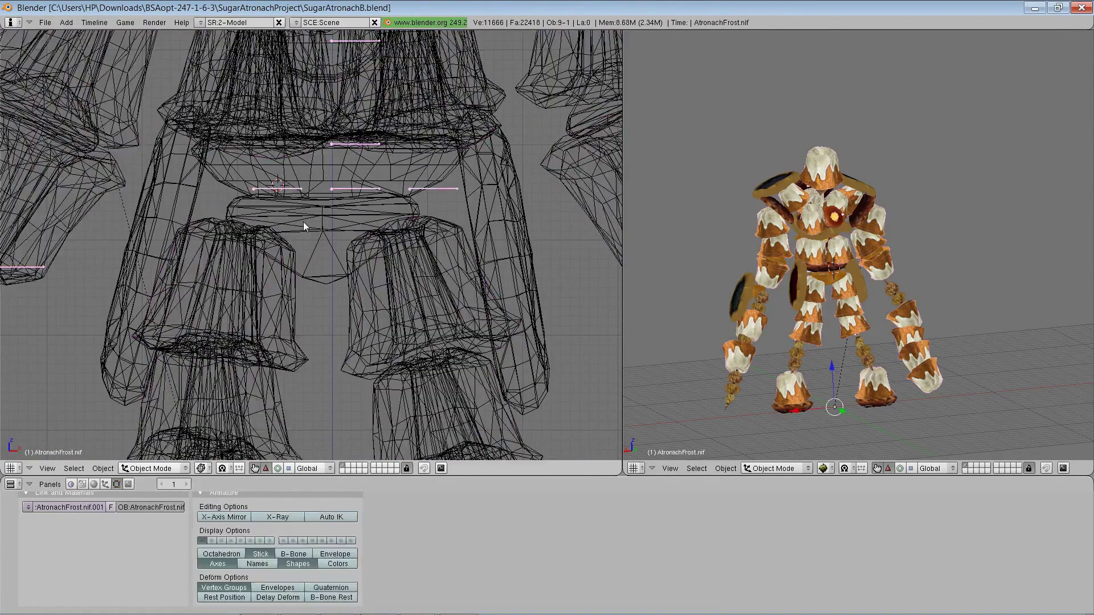
scroll(303, 226, down, 6)
click(151, 468)
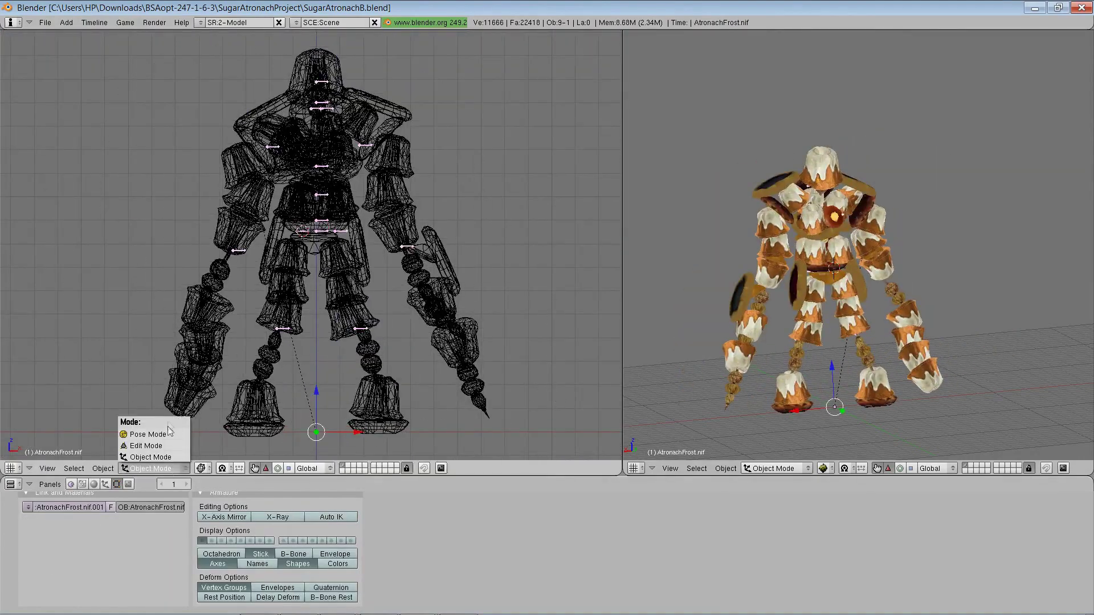
click(169, 433)
Step: Test-rotate the NPC L Forearm and NPC L Clavicle bones to check how the attached pieces follow, cancelling each rotation
right_click(238, 251)
key(r)
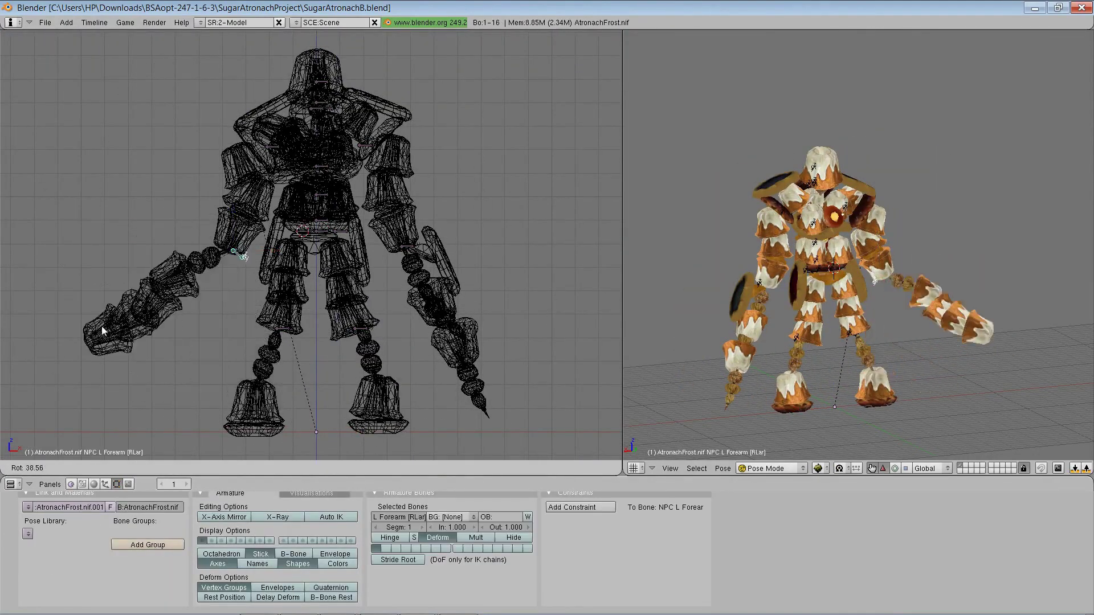
key(Escape)
right_click(401, 249)
right_click(312, 107)
key(r)
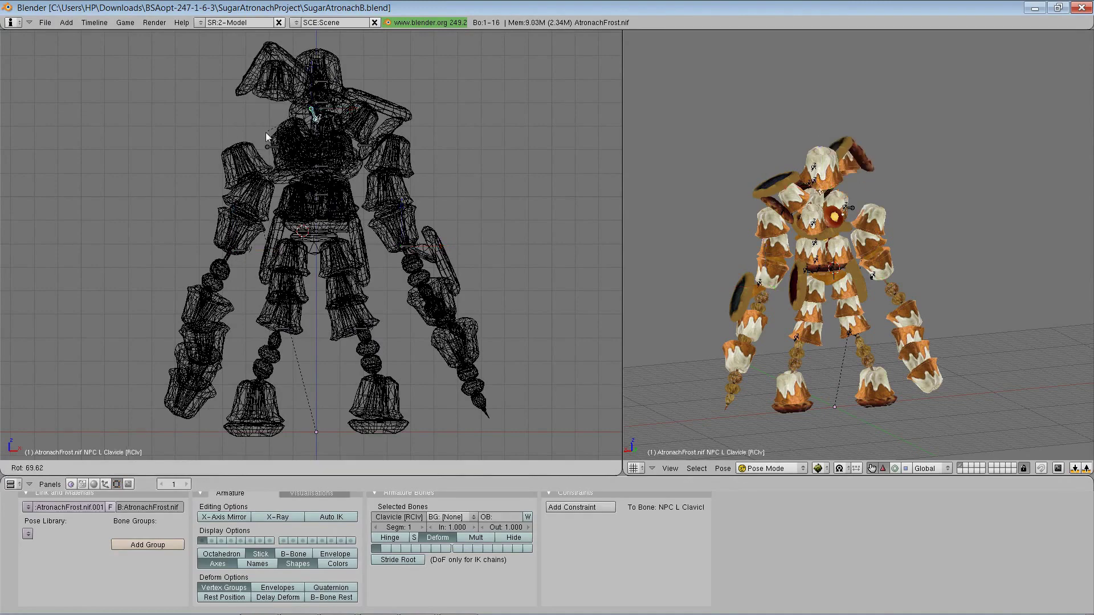
key(Escape)
Step: Select the HoneyNutTreat mesh in Object Mode to inspect its pieces on the atronach's head and limbs
right_click(318, 63)
right_click(318, 61)
right_click(320, 65)
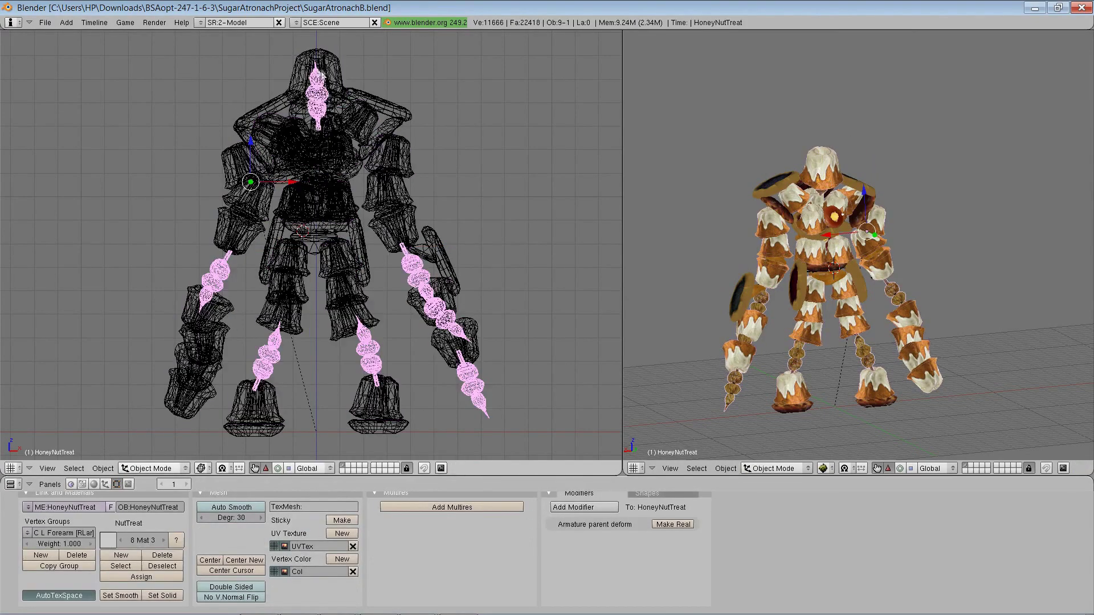
right_click(320, 66)
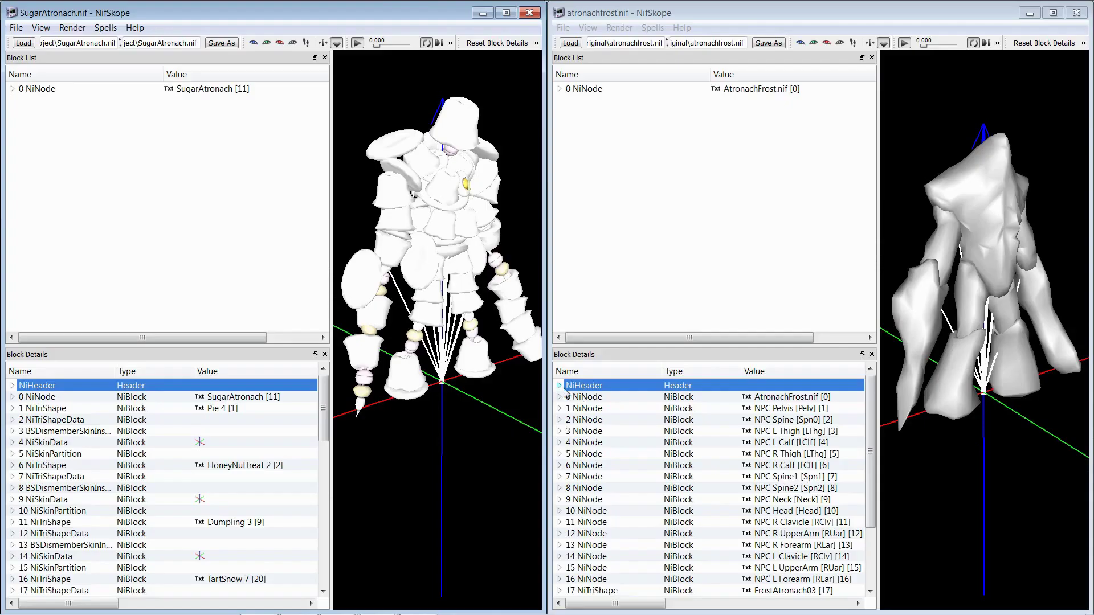
Step: In NifSkope, expand the NiHeader of both NIFs and set SugarAtronach.nif's User Version to 12 and User Version 2 to 83
click(562, 388)
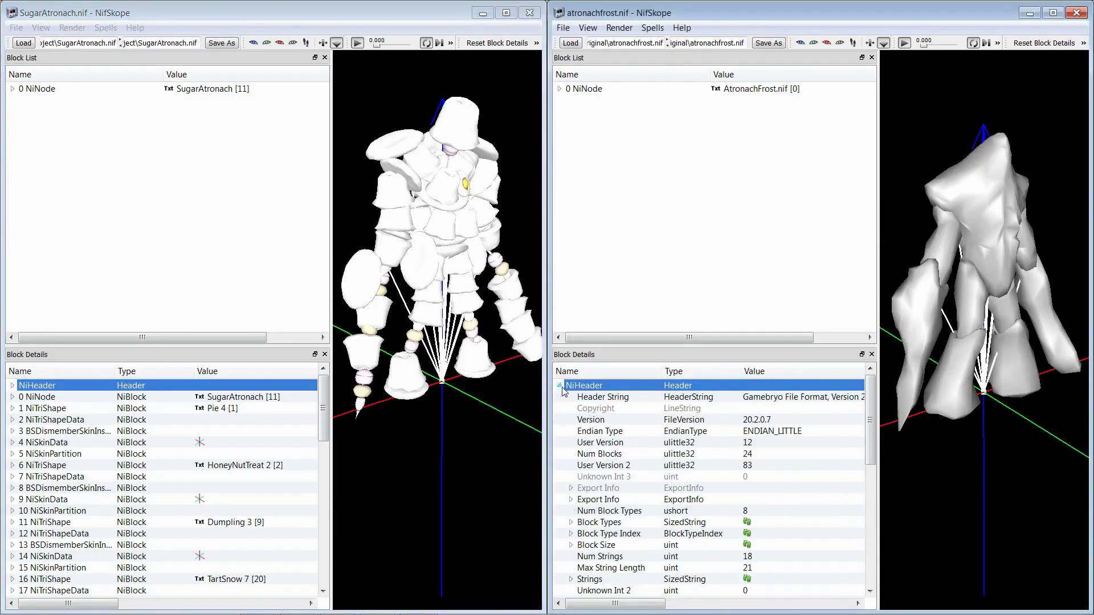
click(12, 386)
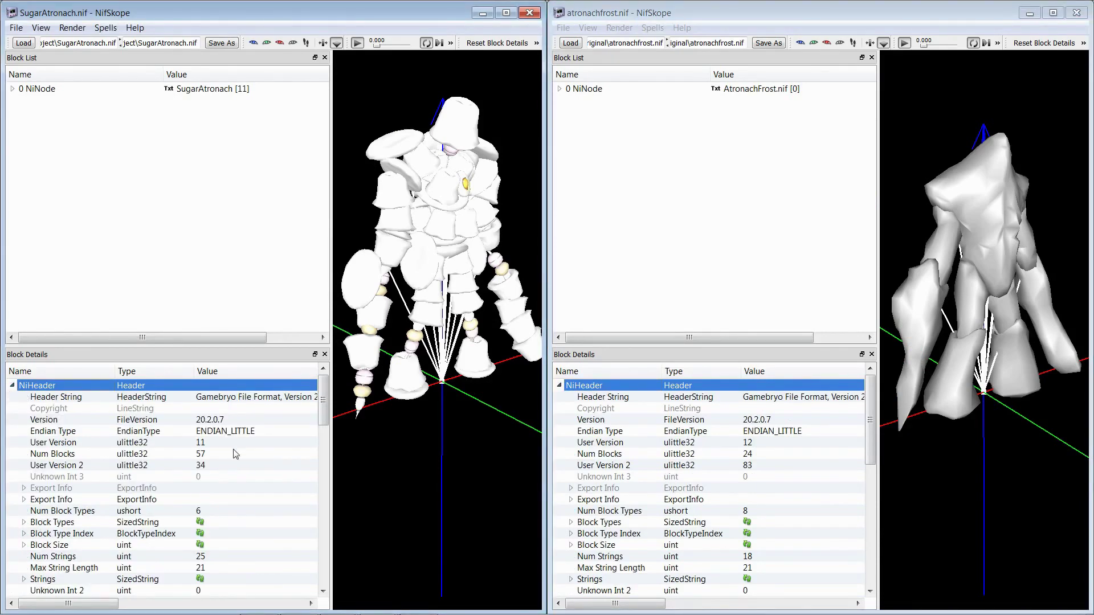
click(204, 444)
click(217, 449)
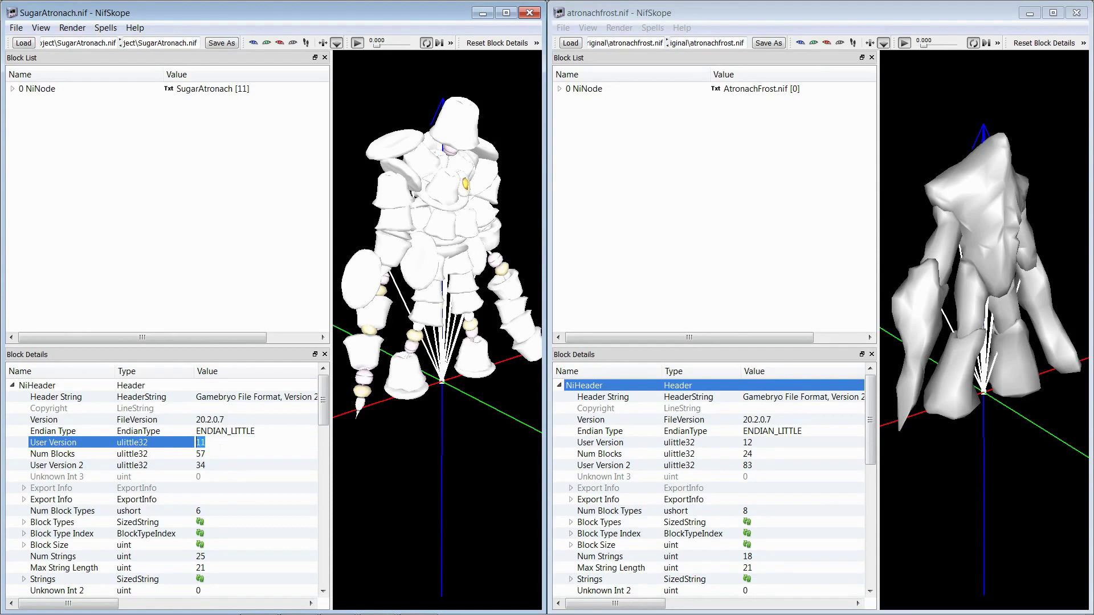
text(12)
key(Return)
click(210, 466)
click(211, 466)
text(83)
key(Return)
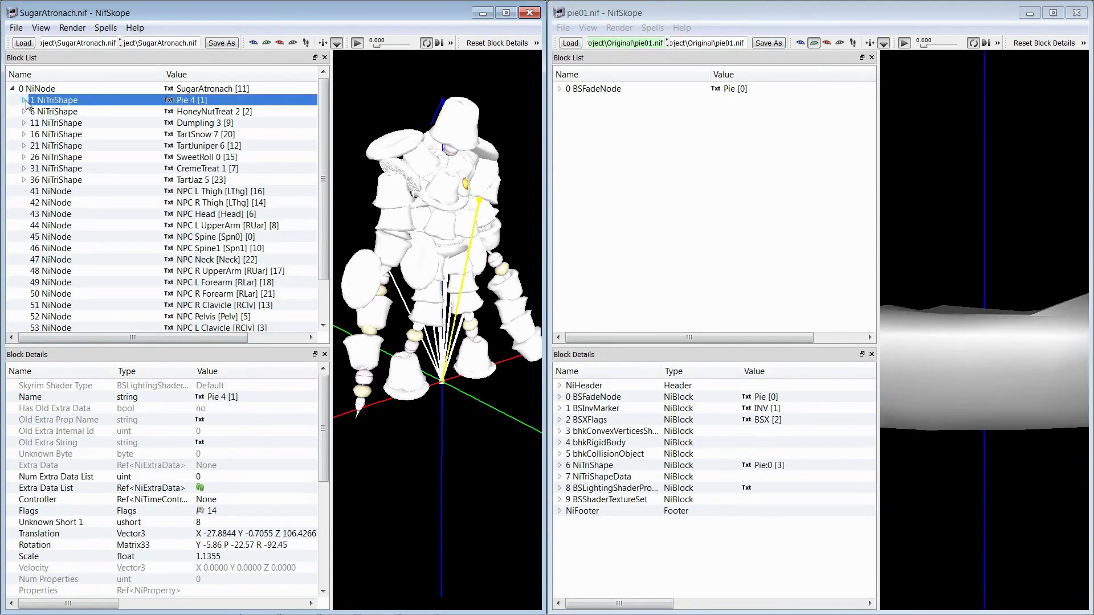
Step: Expand the Pie 4 shape in SugarAtronach.nif and copy the BSLightingShaderProperty branch from the Pie:0 shape in pie01.nif
click(24, 100)
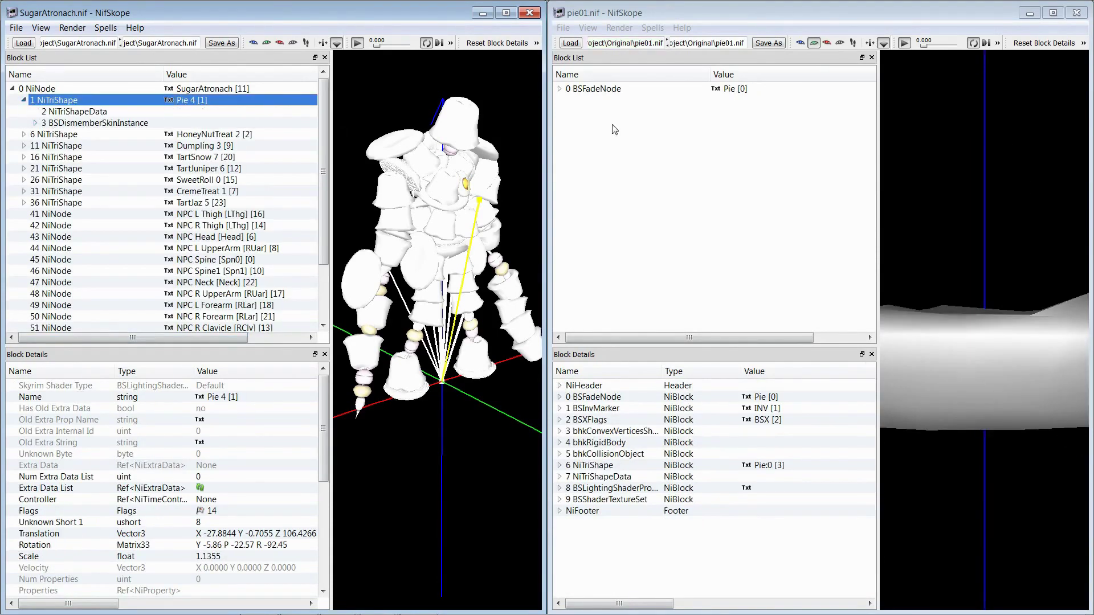
click(558, 89)
drag(934, 256, 928, 193)
click(583, 135)
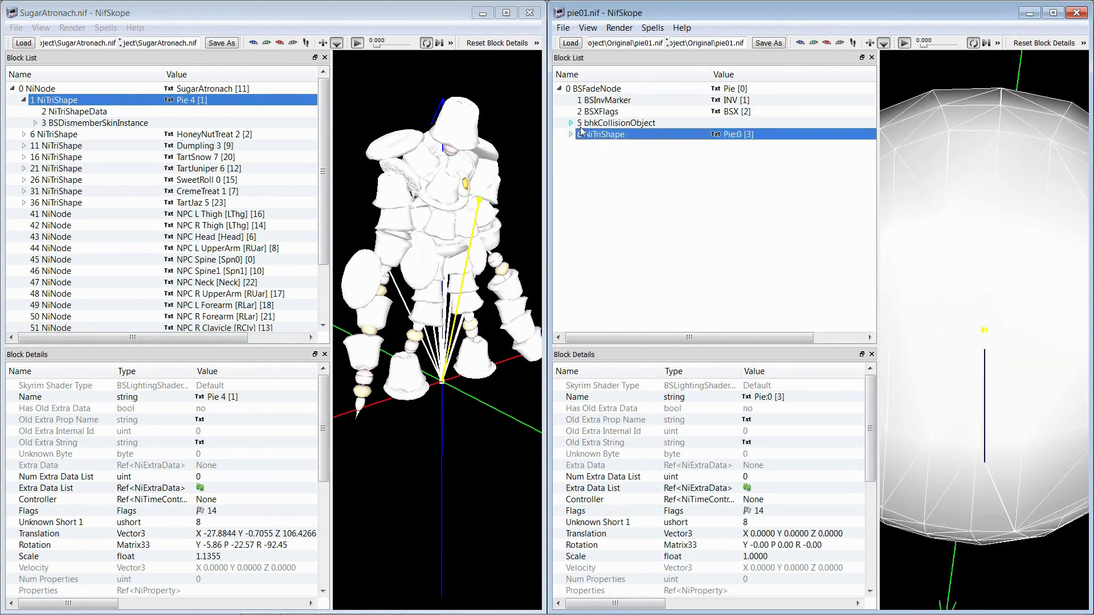
click(570, 135)
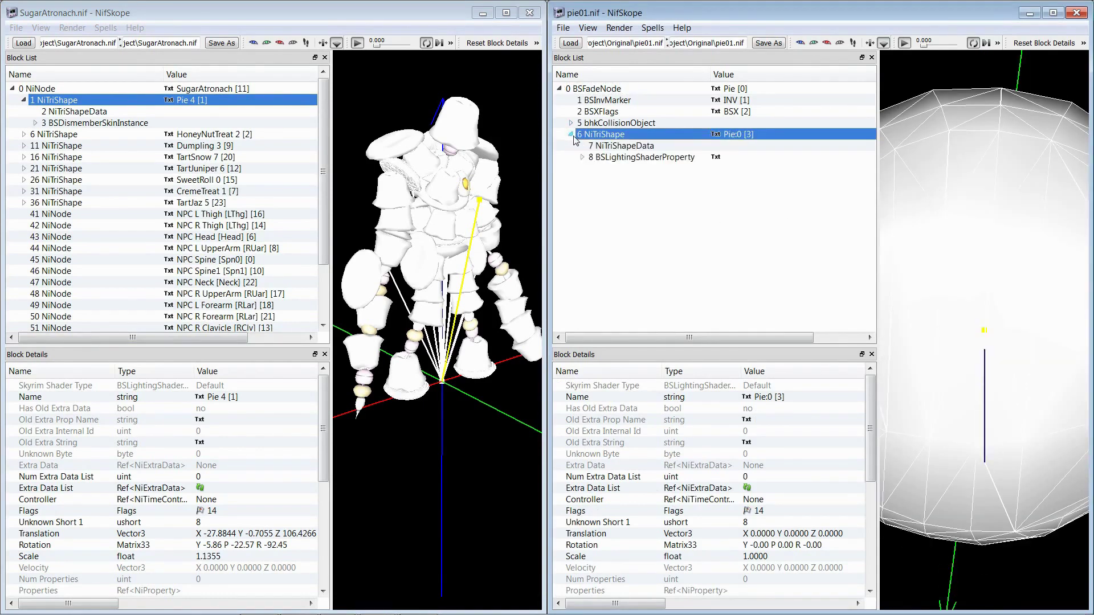
click(628, 160)
right_click(607, 160)
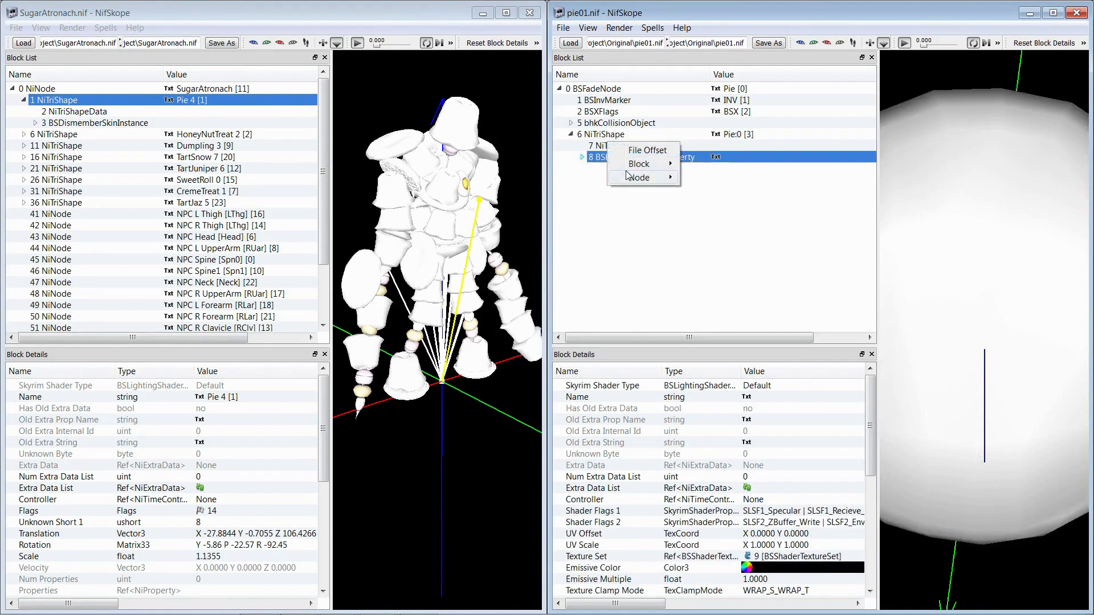
mouse_move(637, 166)
click(727, 198)
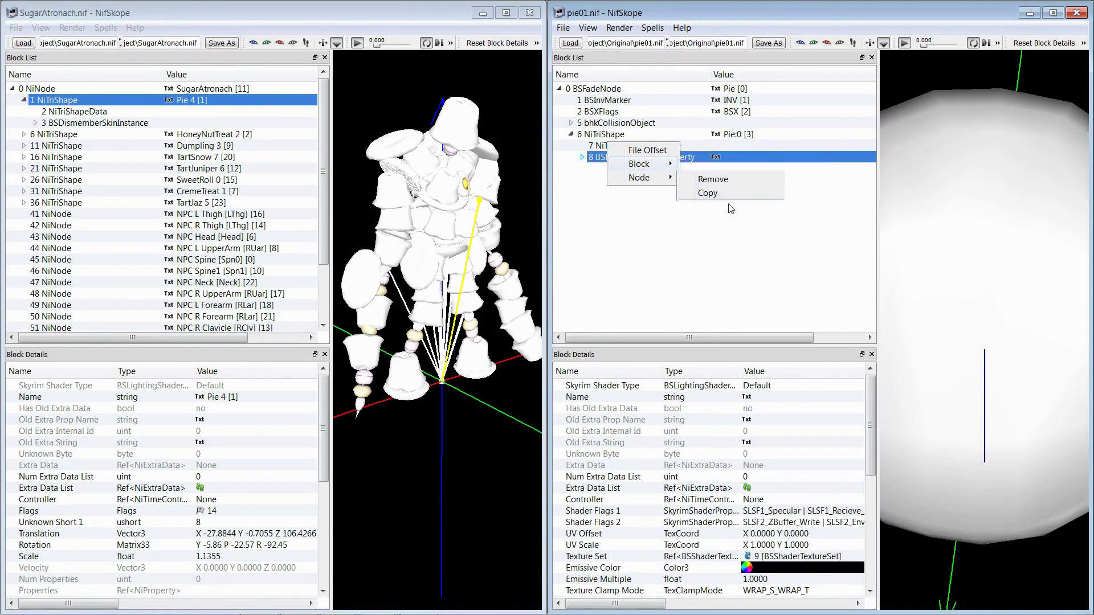
Step: Paste the copied BSLightingShaderProperty branch onto the Pie 4 NiTriShape in SugarAtronach.nif and collapse that shape
right_click(57, 102)
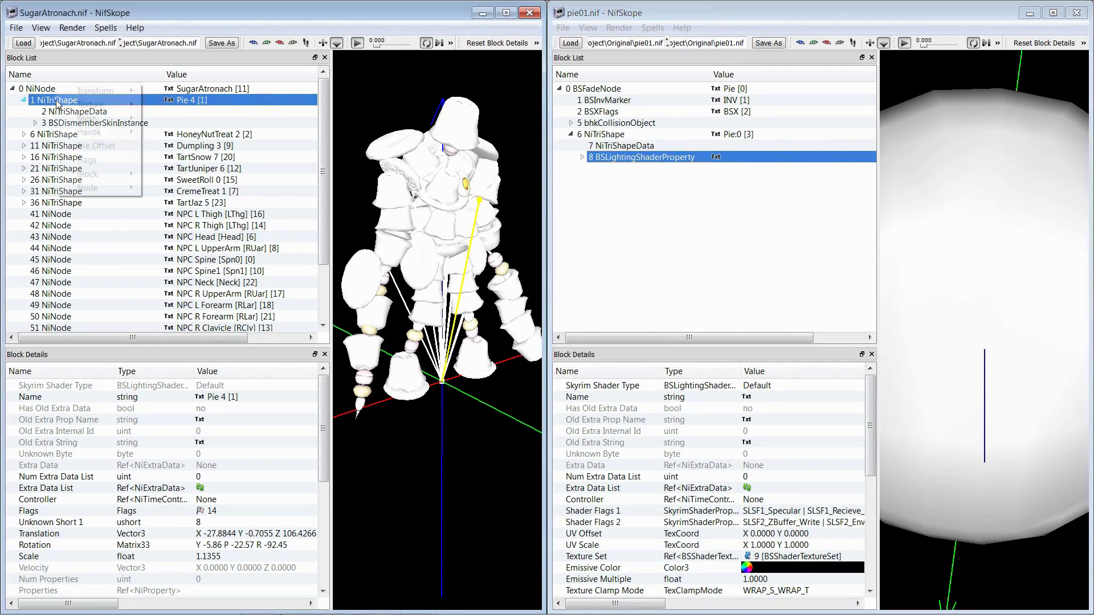
mouse_move(96, 175)
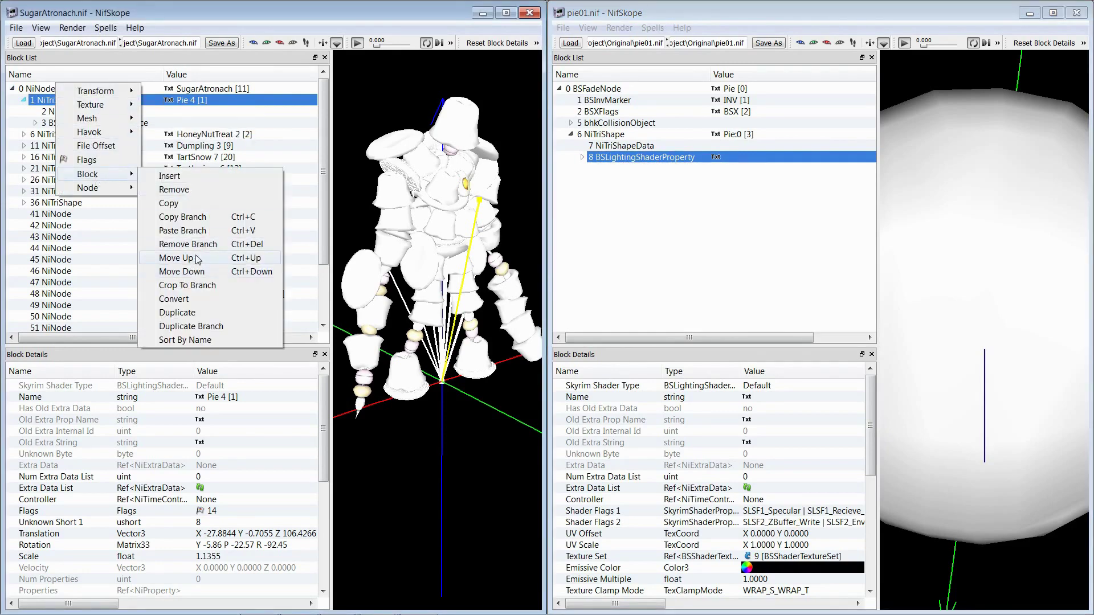
key(Escape)
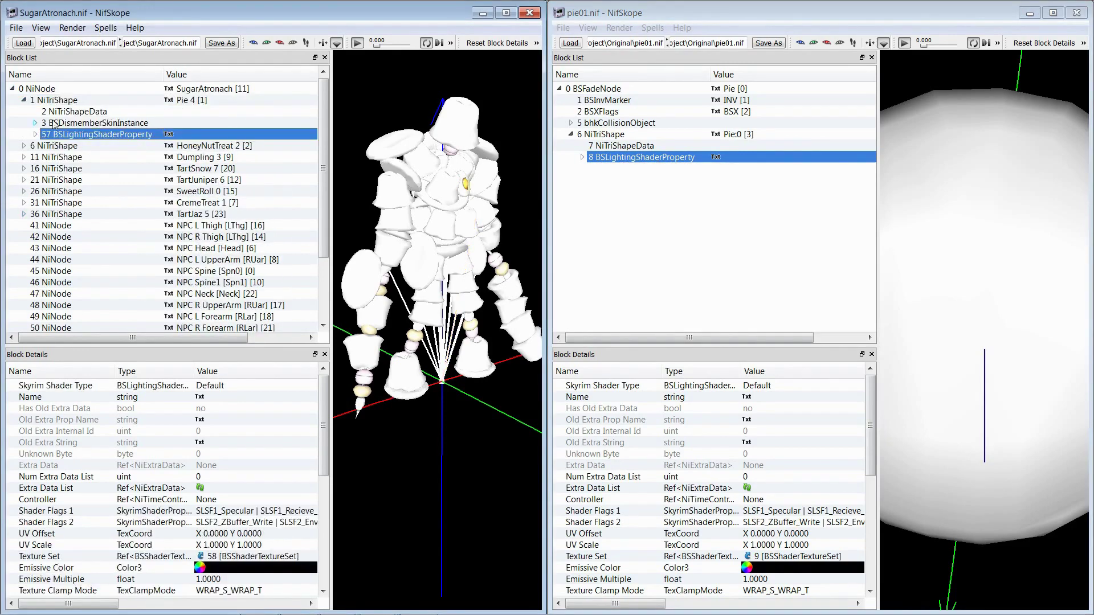
click(24, 100)
click(24, 112)
Step: Close pie01.nif, open the next source NIF and expand its root node and shape
click(1076, 13)
double_click(826, 264)
click(559, 89)
click(569, 134)
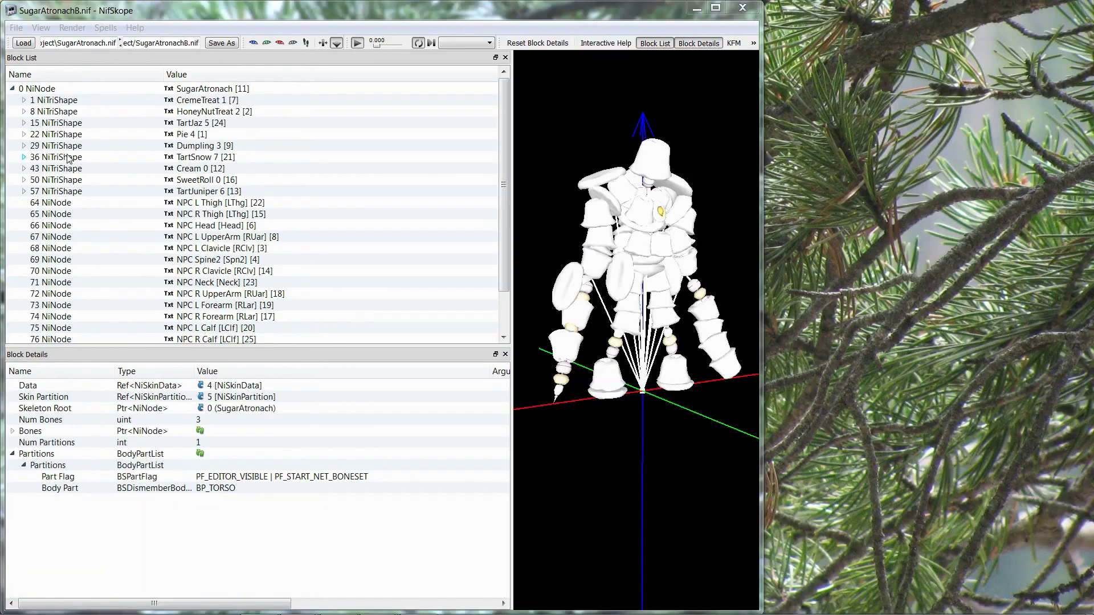
Step: In SugarAtronachB.nif, set the Body Part of CremeTreat 1's BSDismemberSkinInstance partition to 32 (SBP_32_BODY)
click(24, 100)
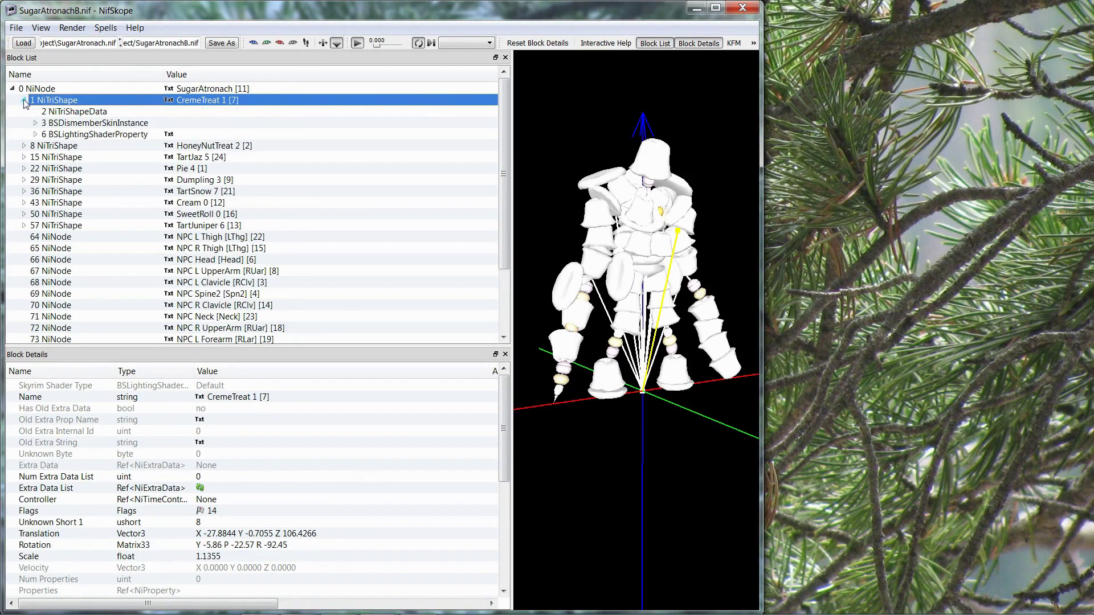
click(71, 124)
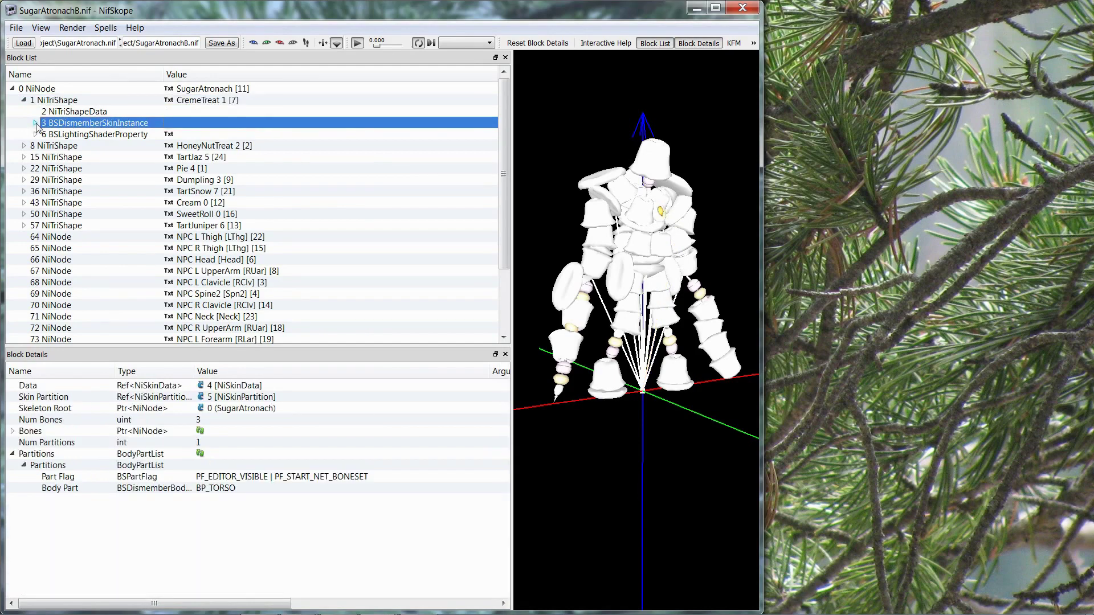
click(12, 454)
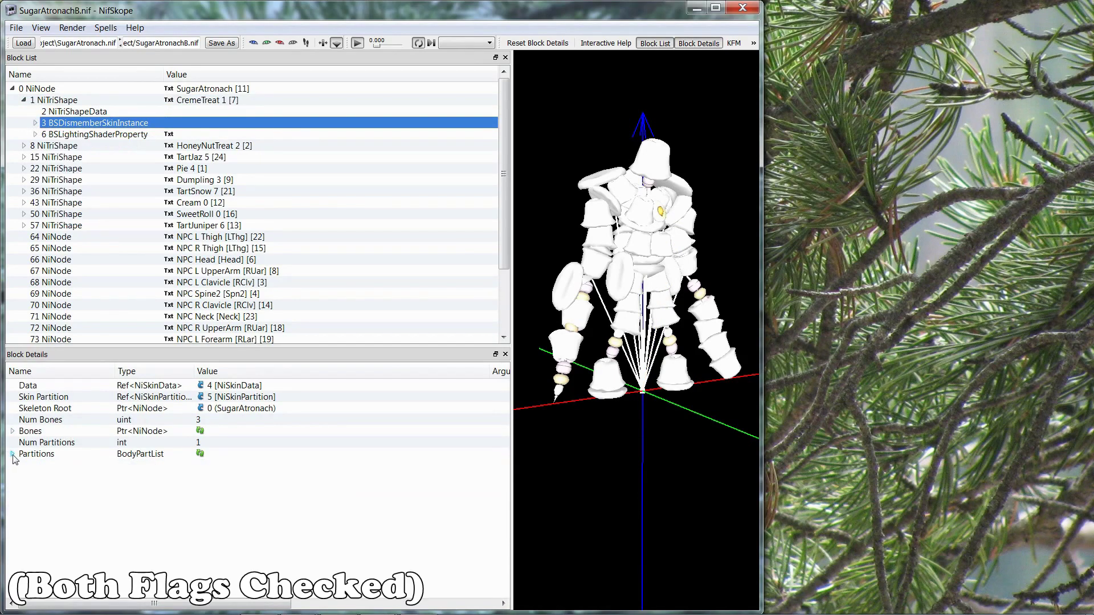
click(12, 454)
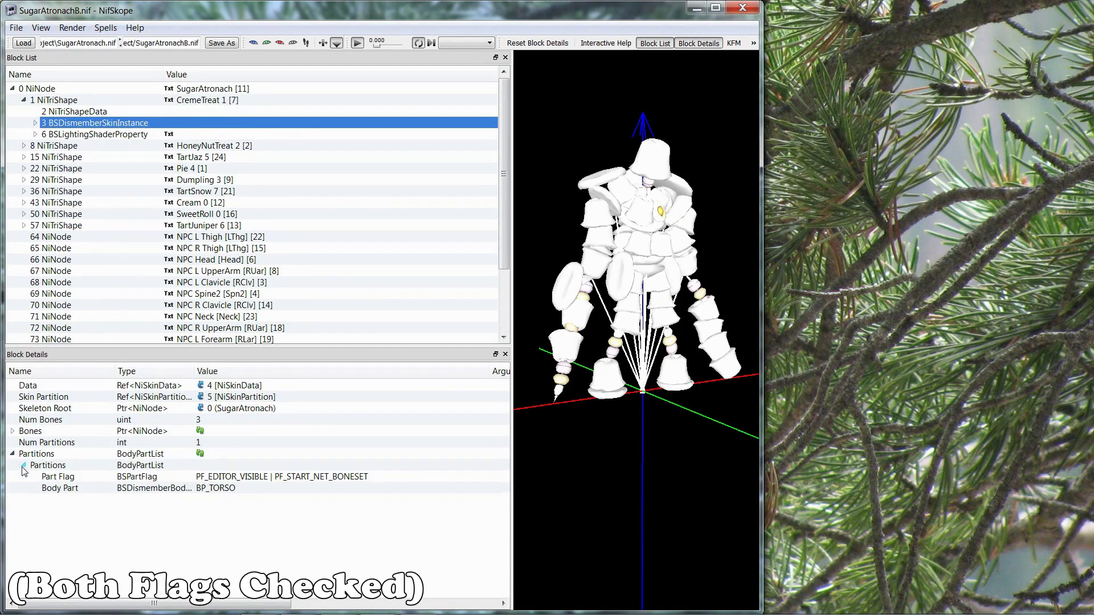
click(227, 488)
click(228, 489)
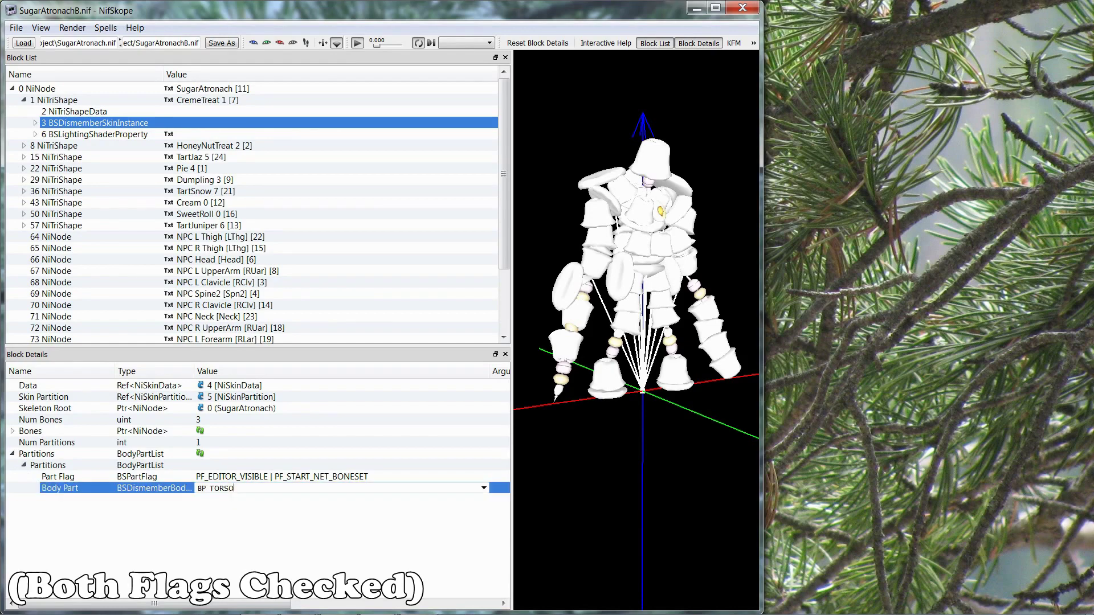
drag(235, 489, 128, 478)
text(32)
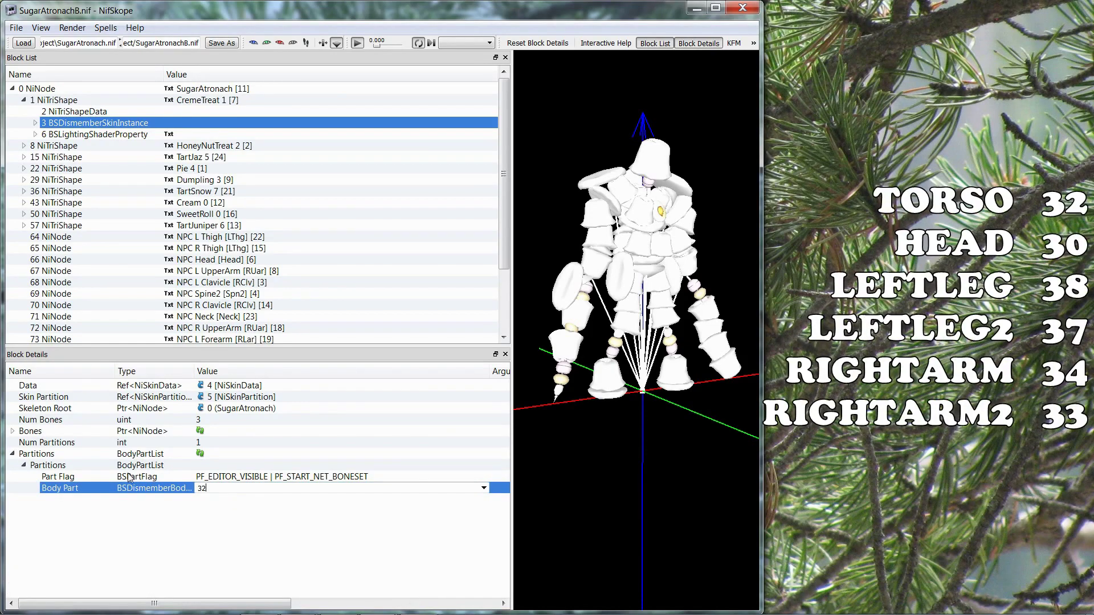
key(Return)
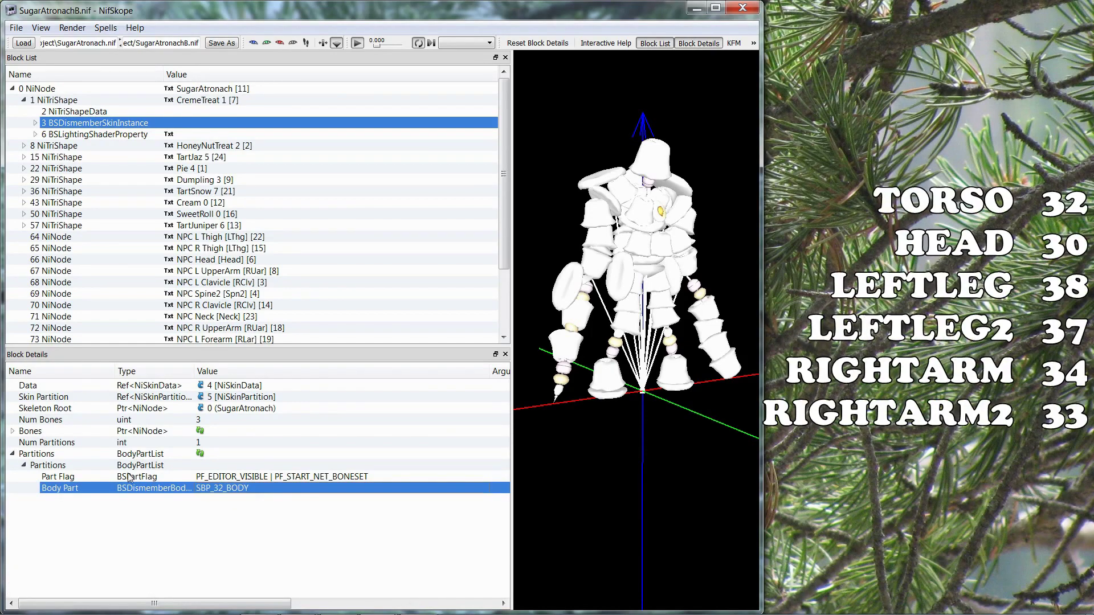
Step: Set the Body Part of HoneyNutTreat 2's BSDismemberSkinInstance partition to 32
click(24, 146)
click(49, 169)
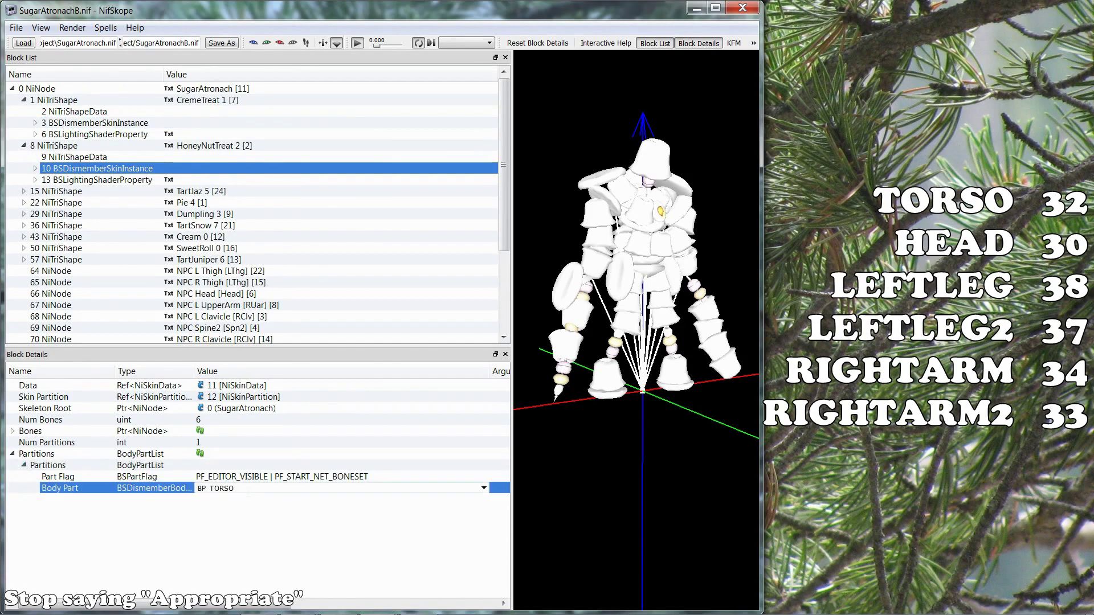
double_click(236, 488)
text(32)
key(Return)
Step: Set the Body Part of TartJaz 5's BSDismemberSkinInstance partition to 32
click(24, 191)
click(49, 215)
click(12, 454)
click(24, 465)
double_click(235, 488)
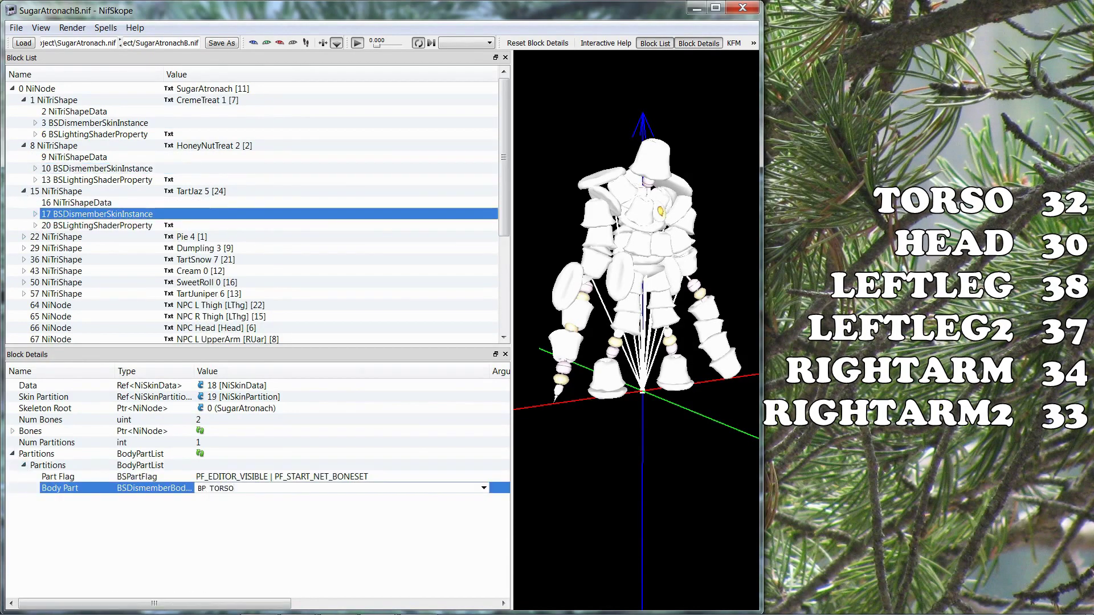
text(32)
key(Return)
Step: Open the Body Part value in the partition of Pie 4's BSDismemberSkinInstance
click(26, 231)
click(24, 237)
click(68, 237)
double_click(122, 455)
double_click(129, 466)
click(213, 492)
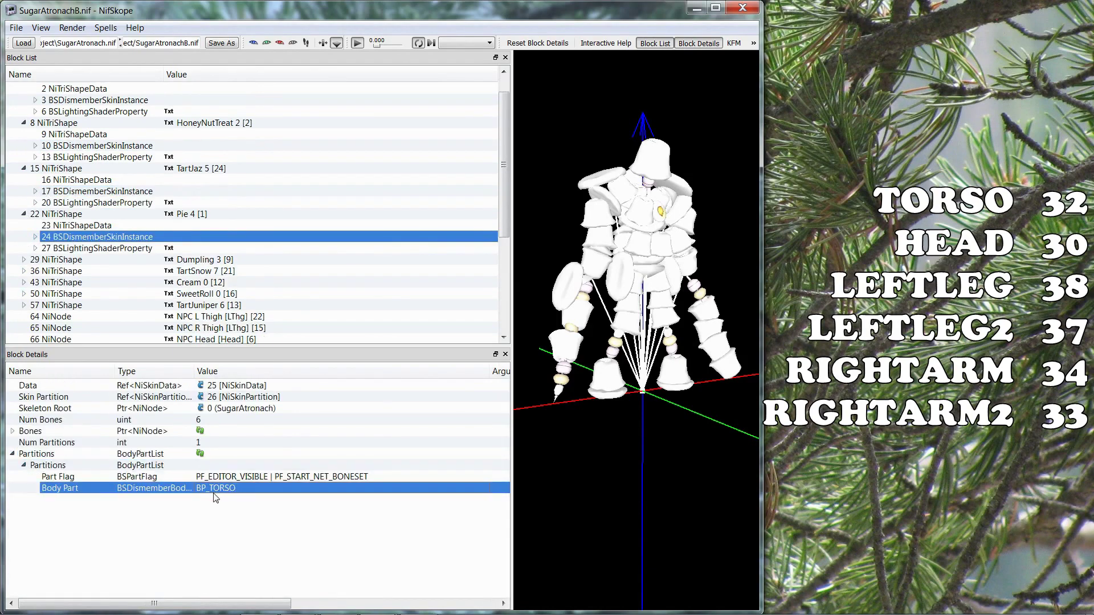
Step: Set the Body Part of Dumpling 3's BSDismemberSkinInstance partition to 32 (SBP_32_BODY)
click(24, 260)
click(65, 237)
click(13, 454)
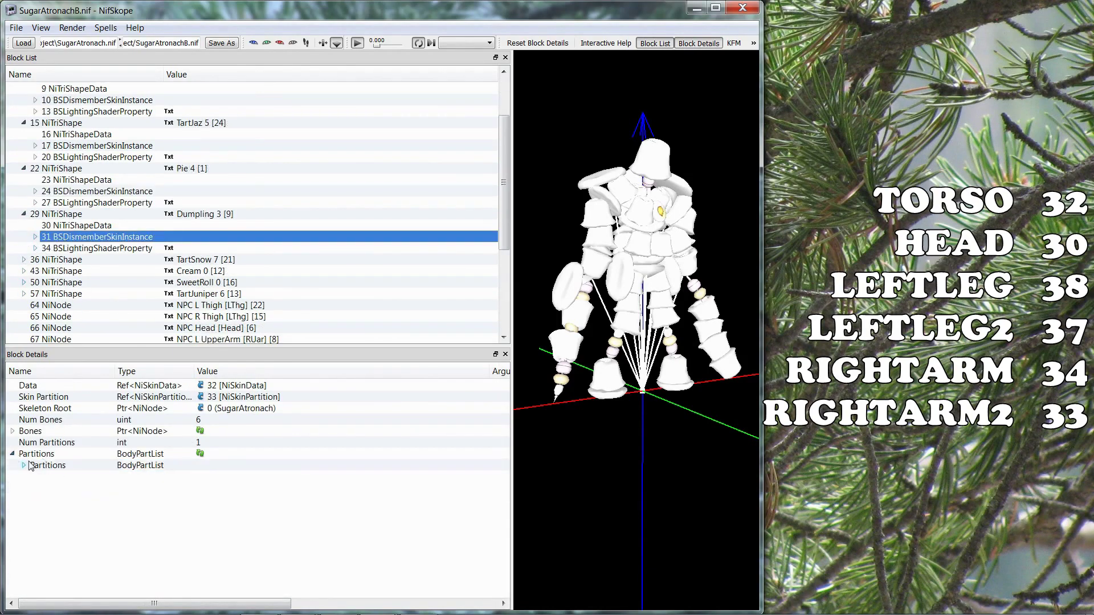
double_click(29, 465)
double_click(233, 490)
text(32)
key(Return)
Step: Set the Body Part of TartSnow 7's BSDismemberSkinInstance partition to 32
click(24, 259)
click(35, 238)
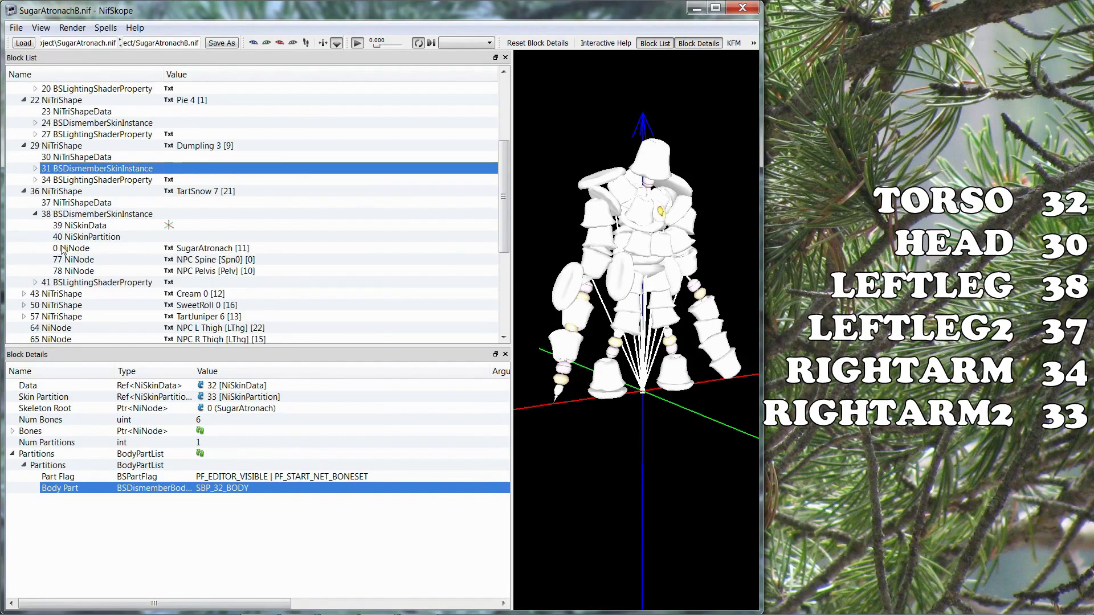
click(36, 215)
click(62, 215)
click(13, 454)
double_click(228, 489)
text(32)
key(Return)
Step: Set the Body Part of Cream 0's BSDismemberSkinInstance partition to 32 (SBP_32_BODY)
click(24, 237)
click(56, 238)
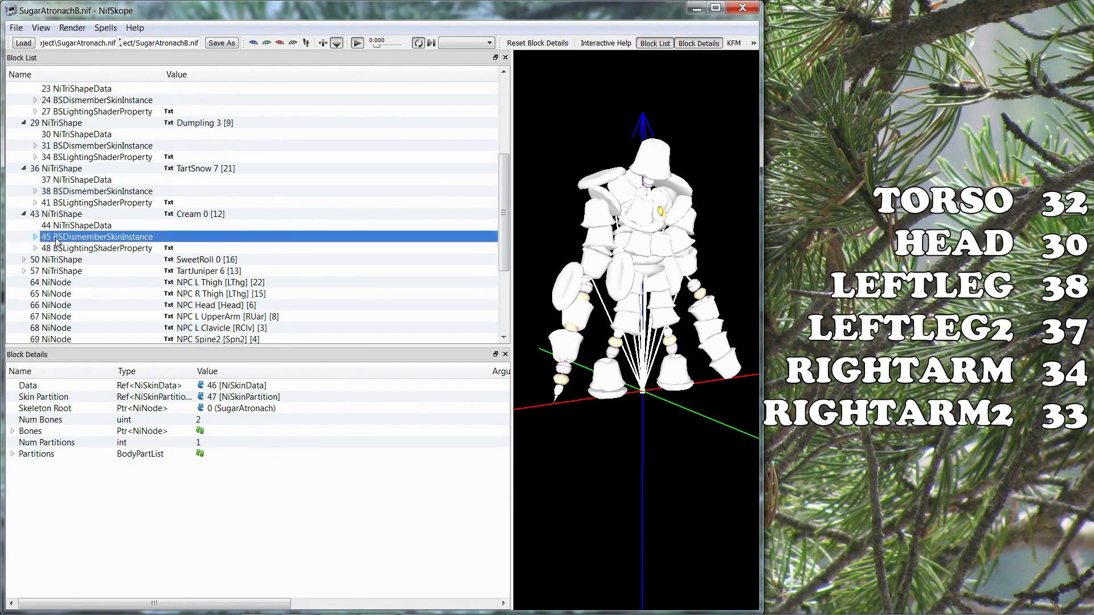
double_click(56, 238)
click(35, 214)
click(13, 454)
click(24, 466)
double_click(214, 489)
text(32)
key(Return)
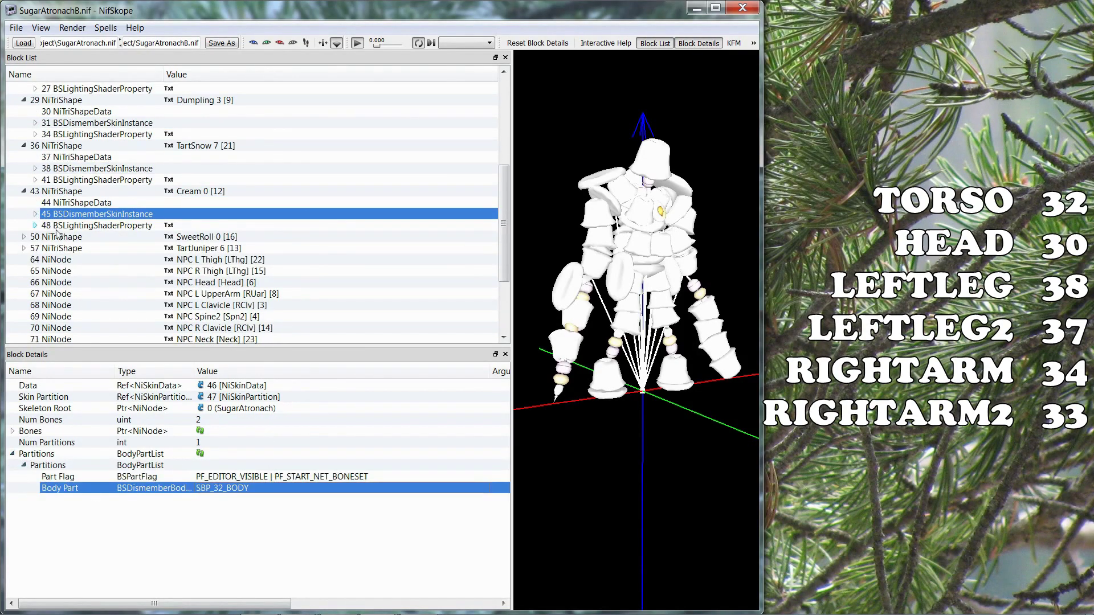
Step: Expand the SweetRoll 0 and TartJuniper 6 shapes and open the Body Part value of their skin instance partition
click(24, 237)
click(24, 259)
click(69, 237)
click(13, 454)
double_click(84, 465)
click(235, 489)
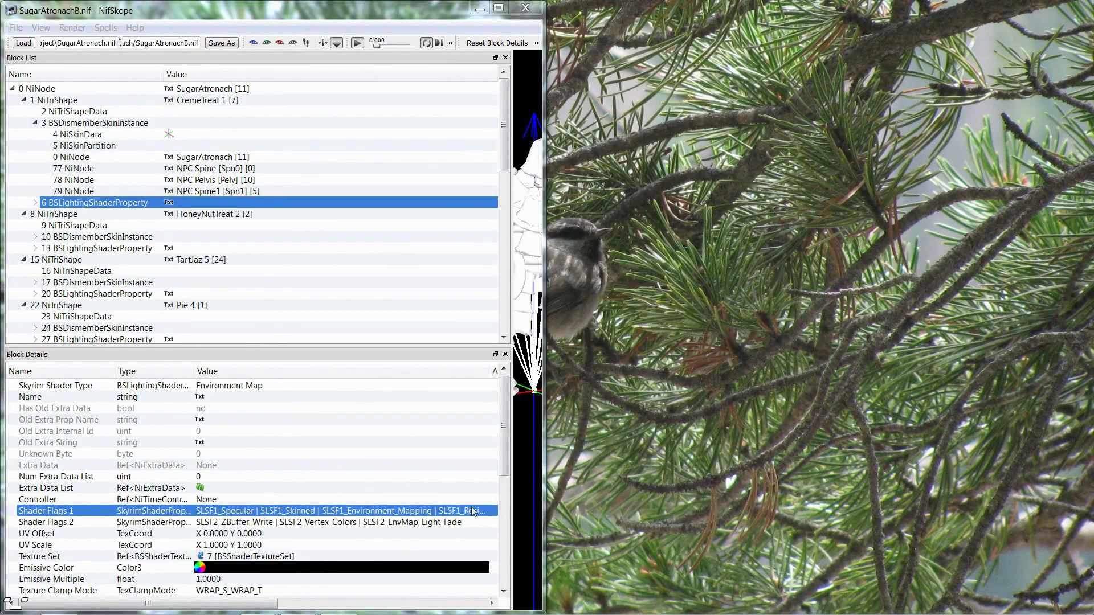
Step: Enable SLSF1_Skinned in Shader Flags 1 of CremeTreat 1's BSLightingShaderProperty
click(457, 511)
double_click(454, 511)
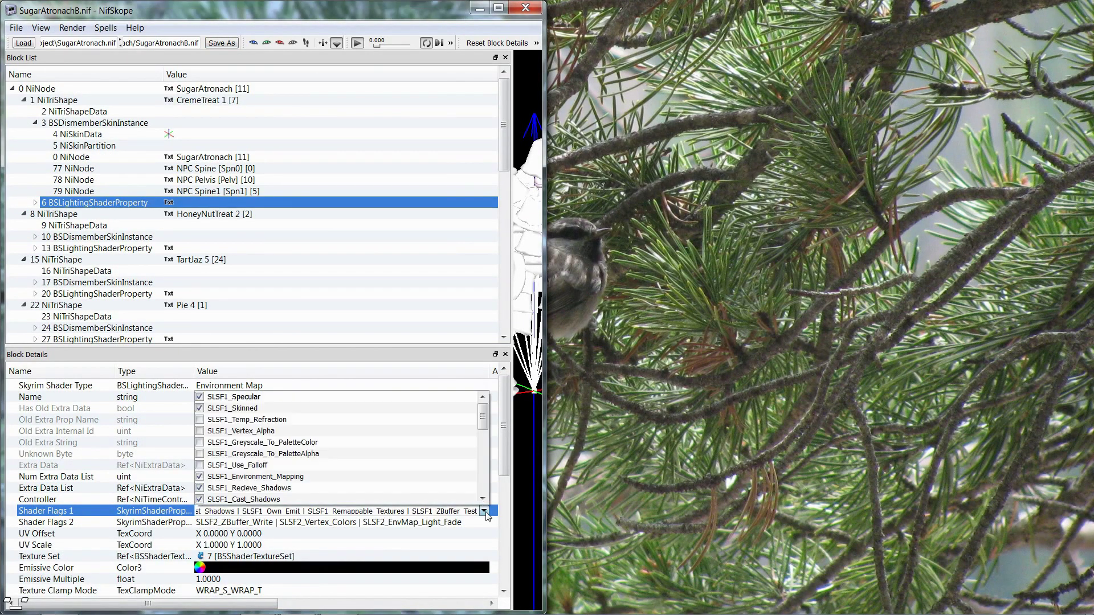
click(225, 409)
Step: Go through the BSLightingShaderProperty blocks of HoneyNutTreat 2, TartJaz 5 and Pie 4, opening their Shader Flags 1 for editing
click(63, 249)
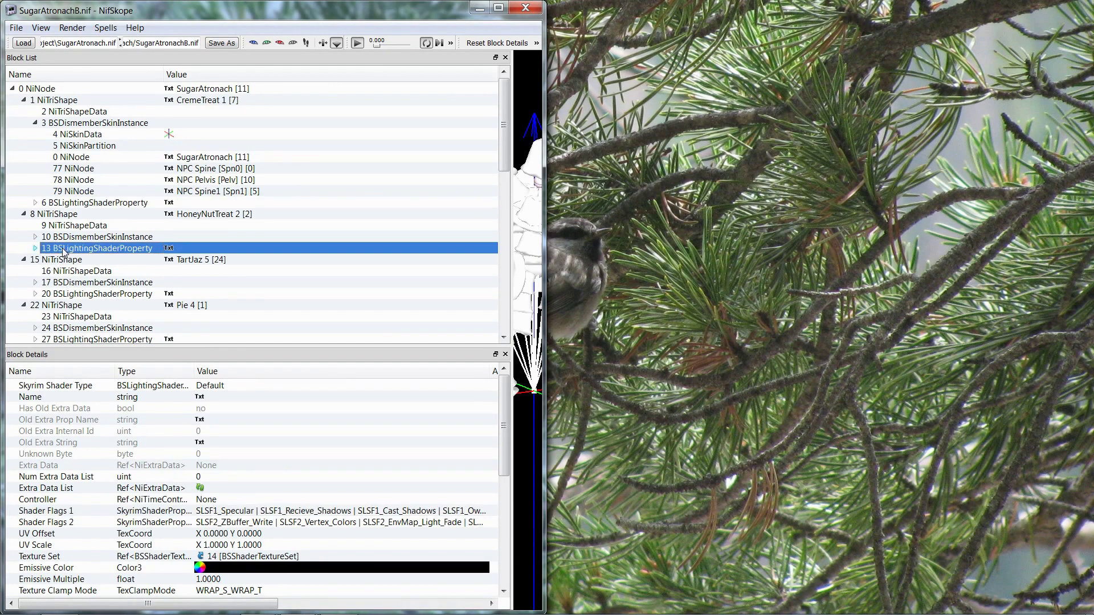
double_click(456, 511)
click(72, 294)
click(90, 338)
double_click(462, 511)
Step: Open Shader Flags 1 for editing on the BSLightingShaderProperty blocks of Dumpling 3 and TartSnow 7
scroll(90, 228, down, 8)
click(74, 100)
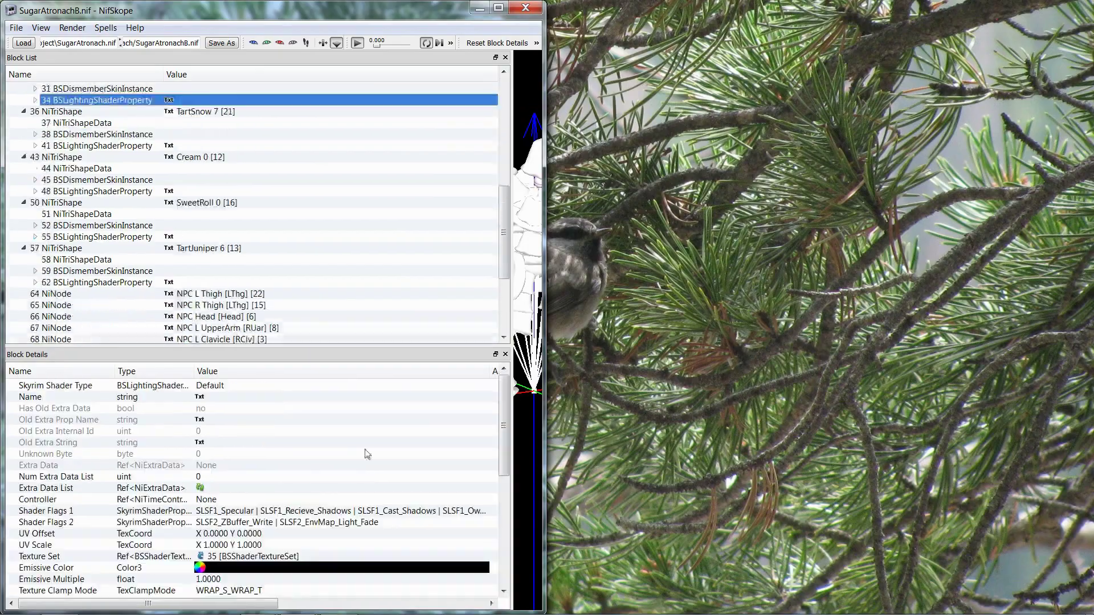
double_click(456, 511)
click(69, 147)
double_click(285, 510)
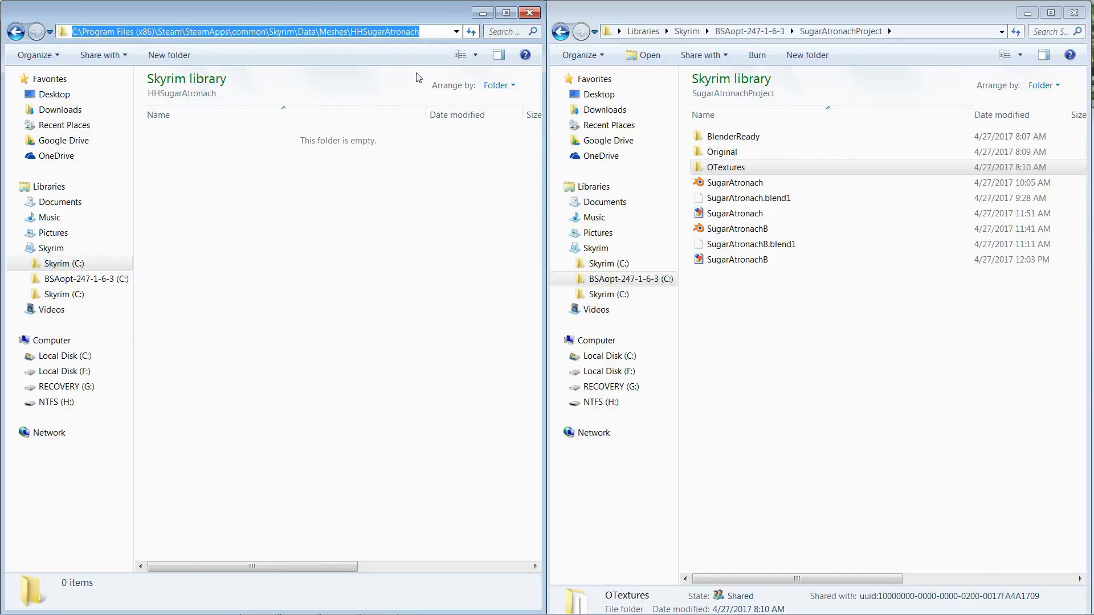
Step: Copy the SugarAtronachB NIF from SugarAtronachProject into Skyrim's Data\Meshes\HHSugarAtronach folder
click(415, 195)
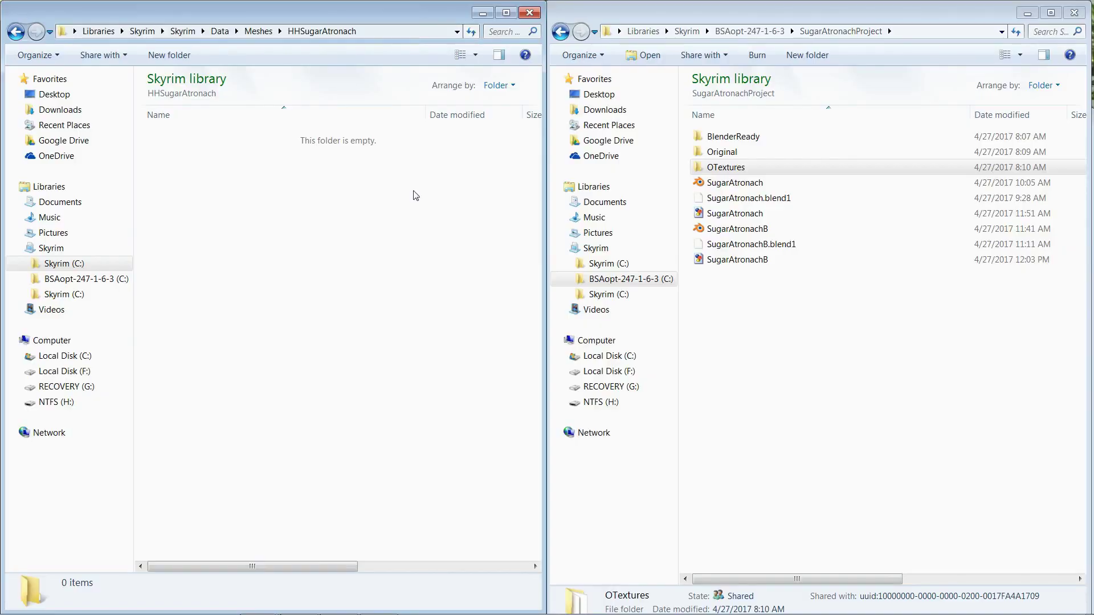
click(740, 183)
click(735, 215)
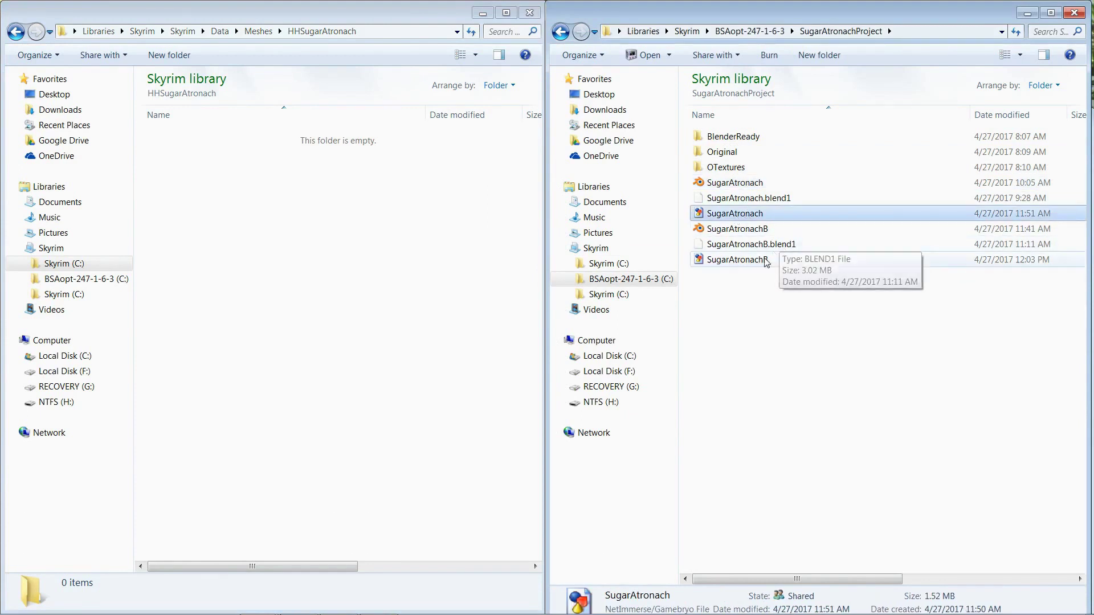
click(742, 262)
drag(766, 261, 733, 287)
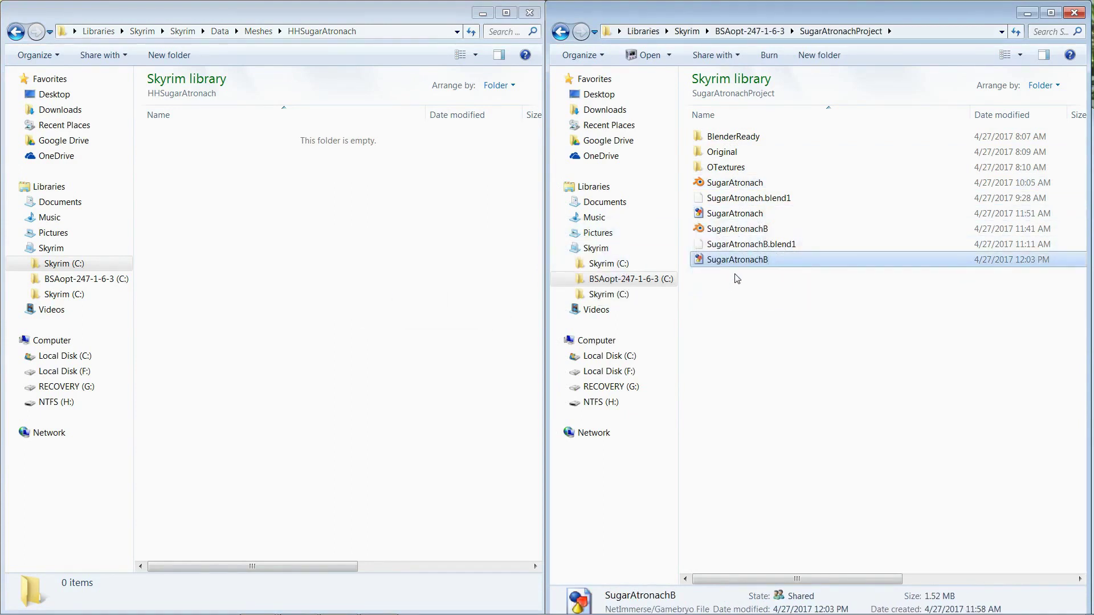
click(341, 358)
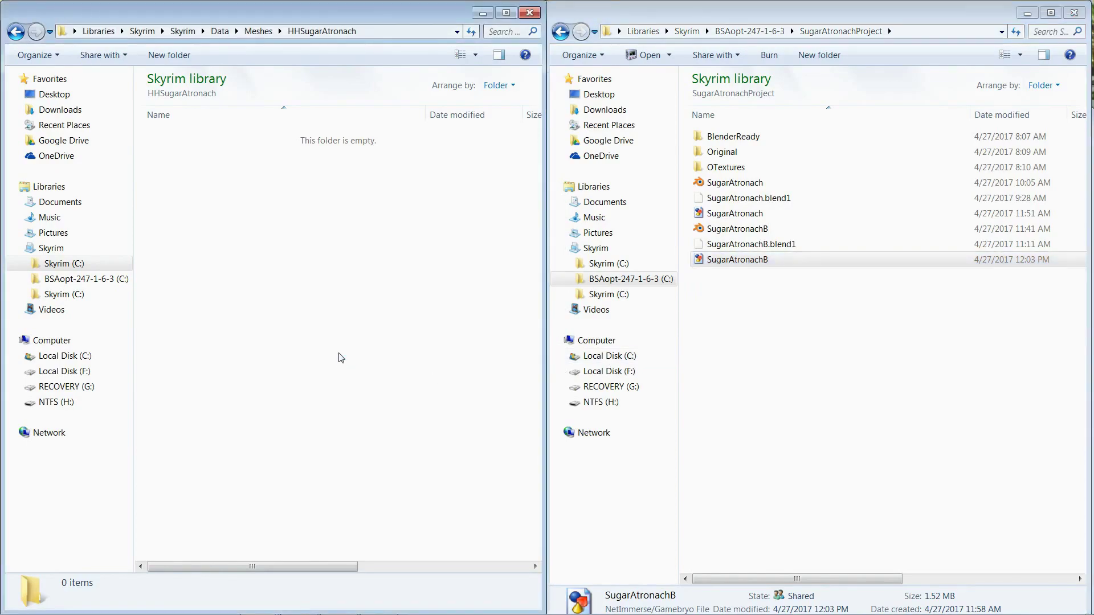
key(ctrl+v)
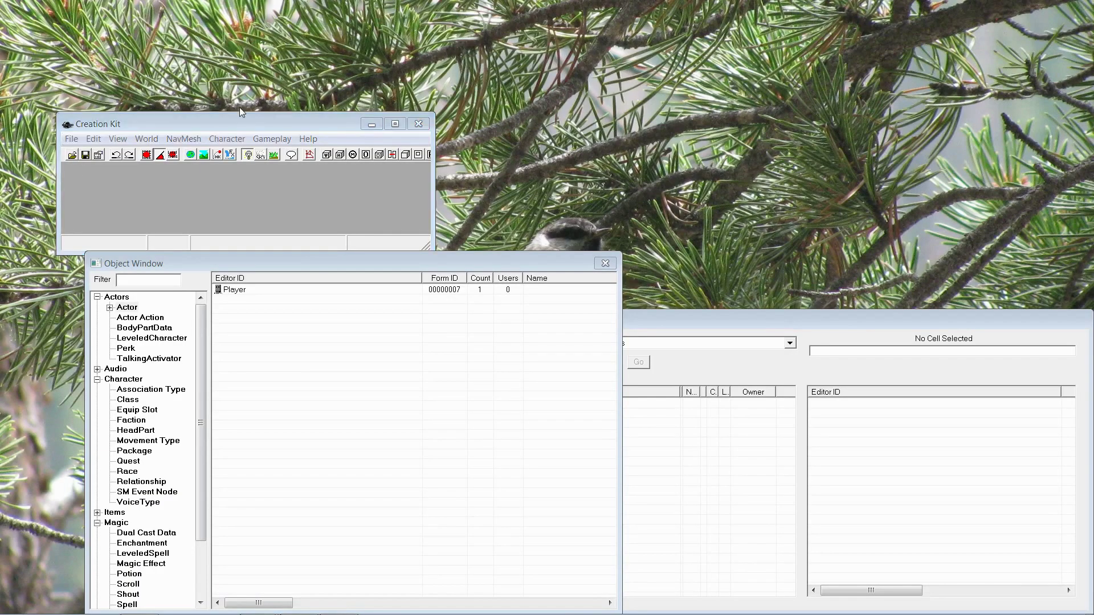
Step: In the Creation Kit, load the Skyrim.esm and HearthFires.esm master files, accepting all loading warnings
click(73, 139)
click(85, 152)
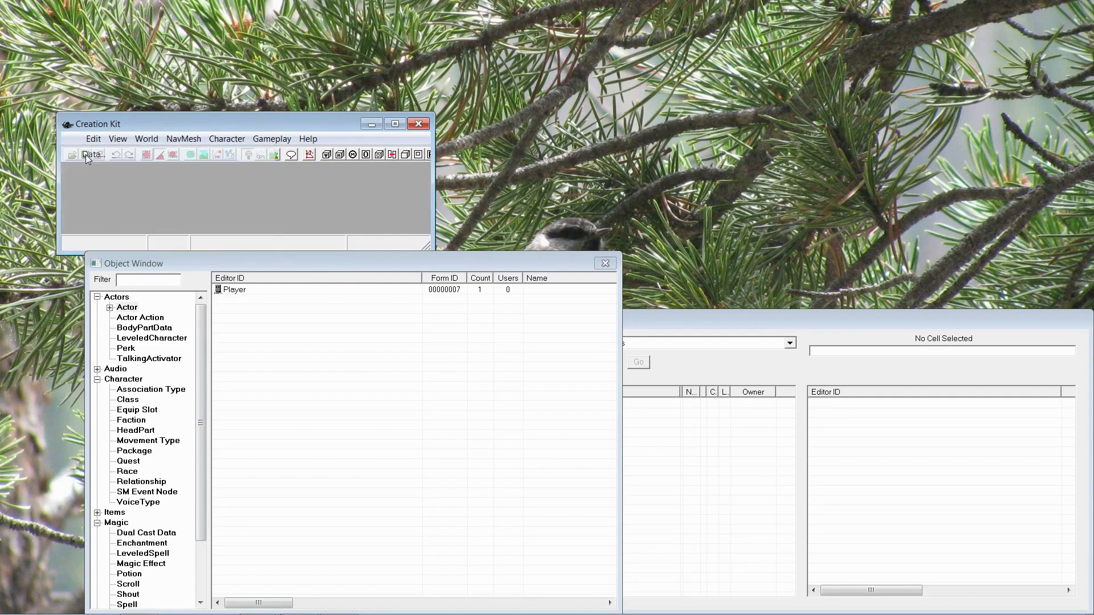
double_click(373, 297)
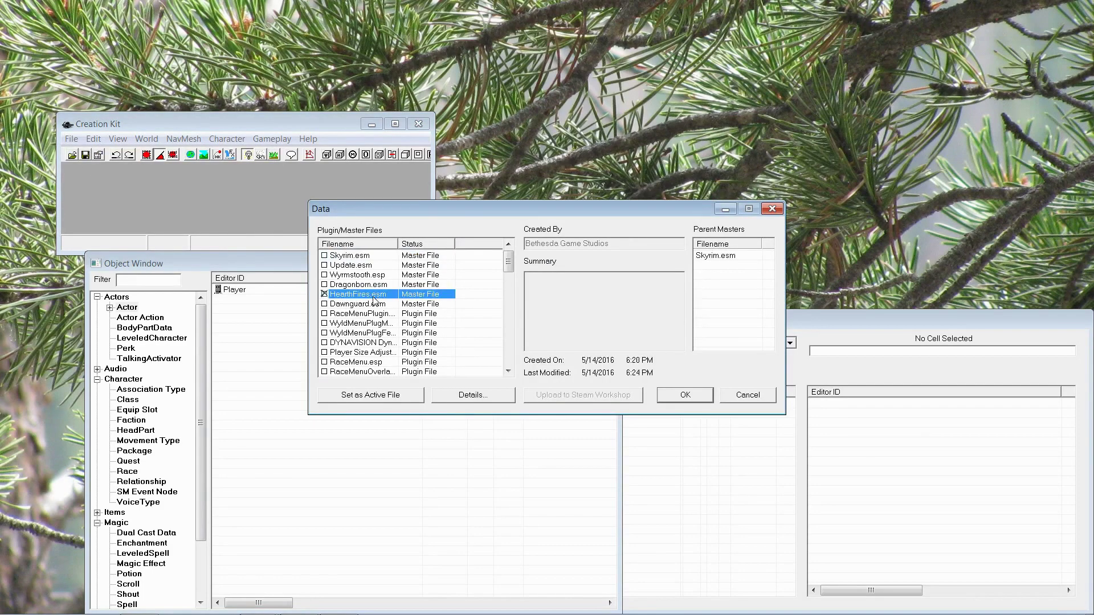
click(365, 256)
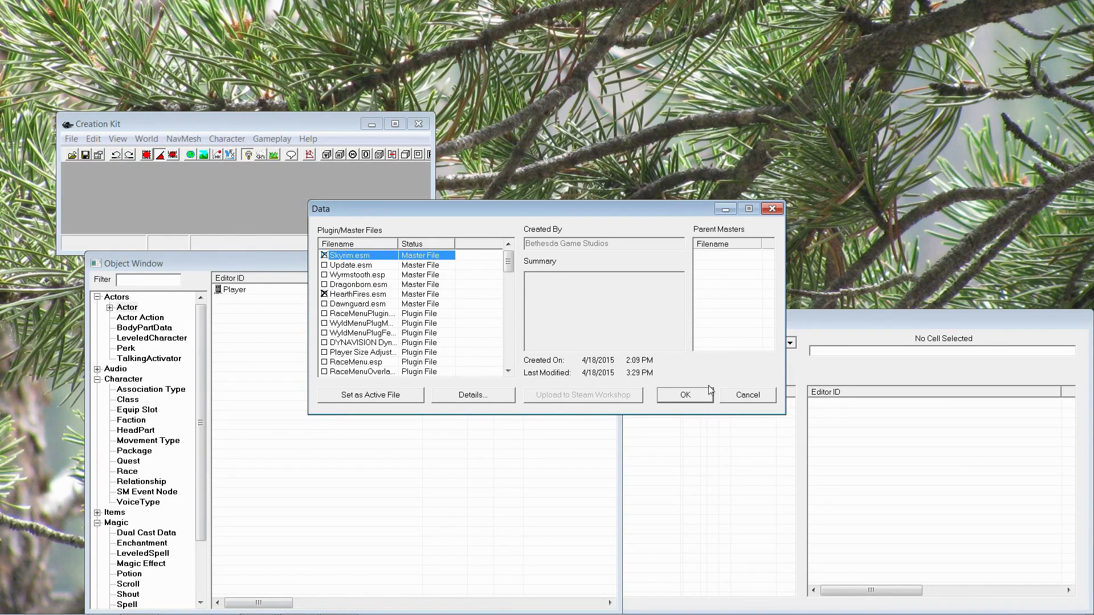
click(695, 398)
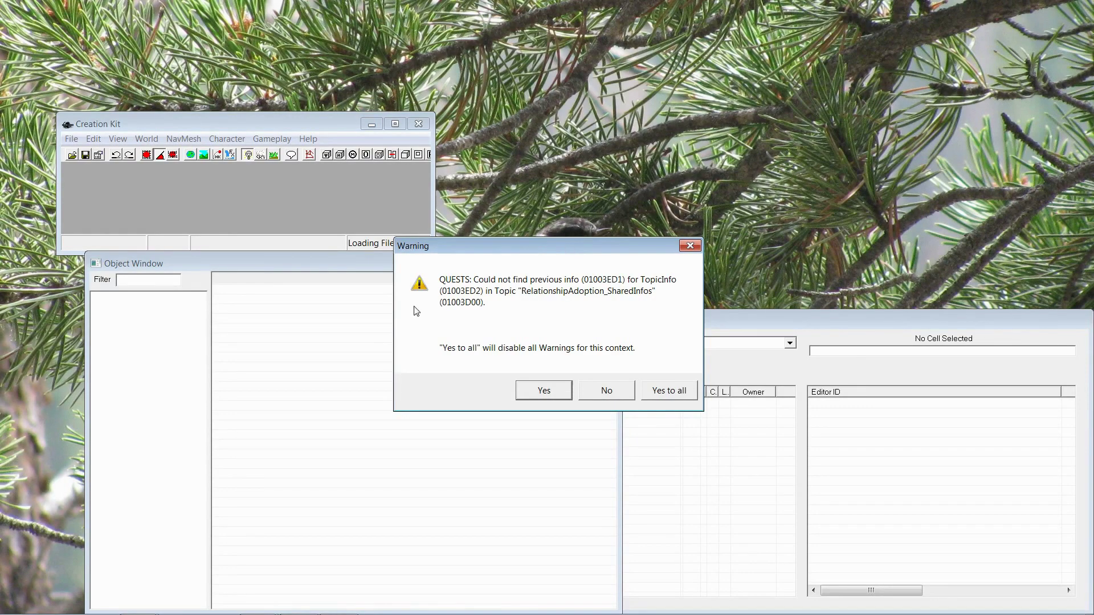
click(678, 390)
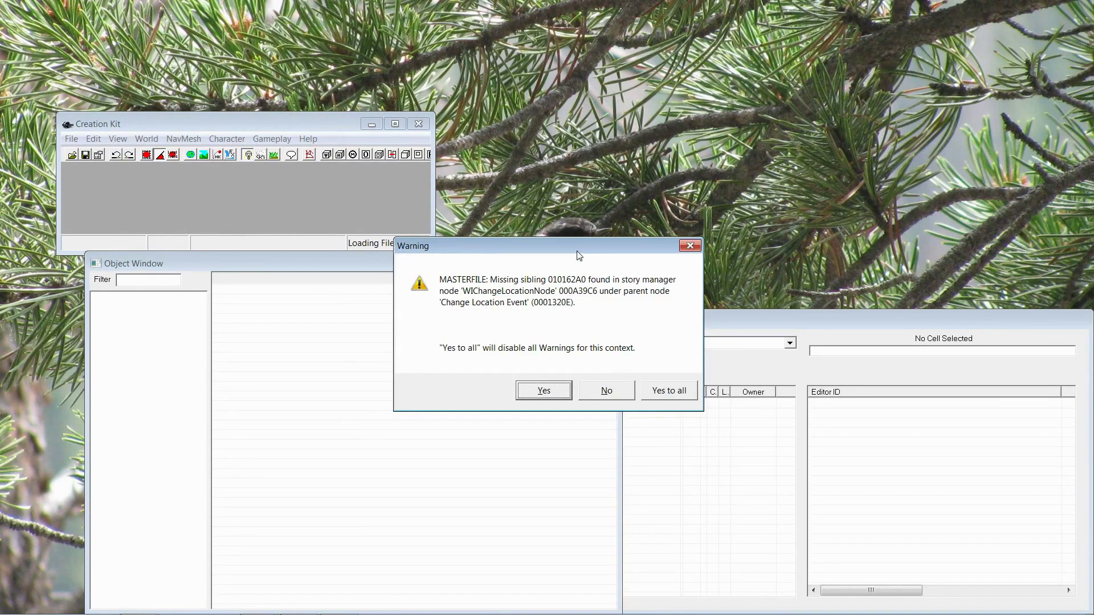
mouse_move(574, 255)
mouse_down()
mouse_move(600, 239)
mouse_move(583, 234)
mouse_move(586, 247)
mouse_up()
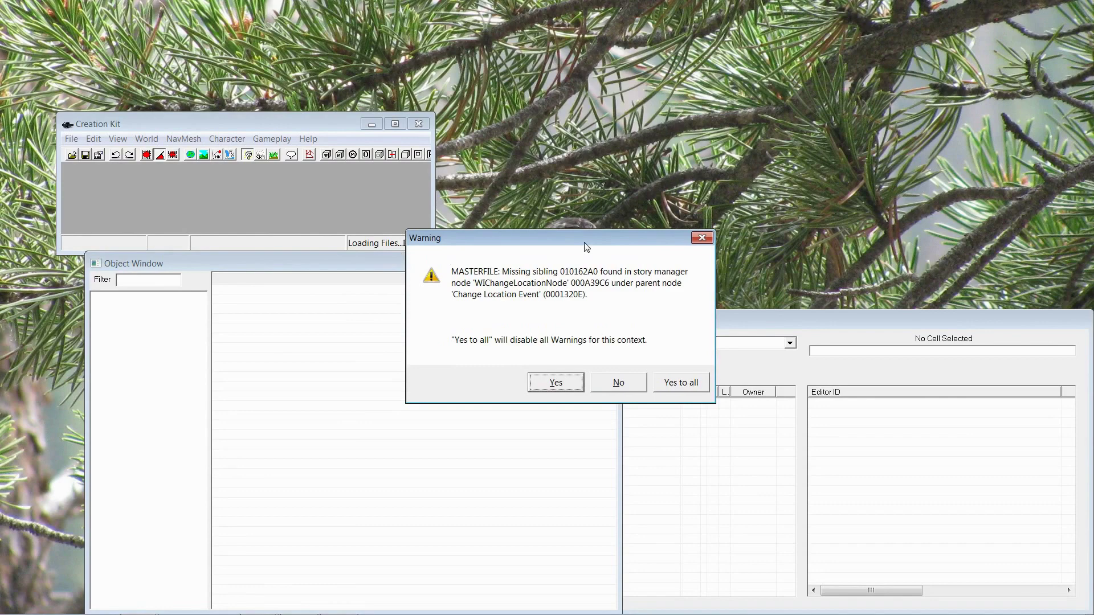
click(695, 383)
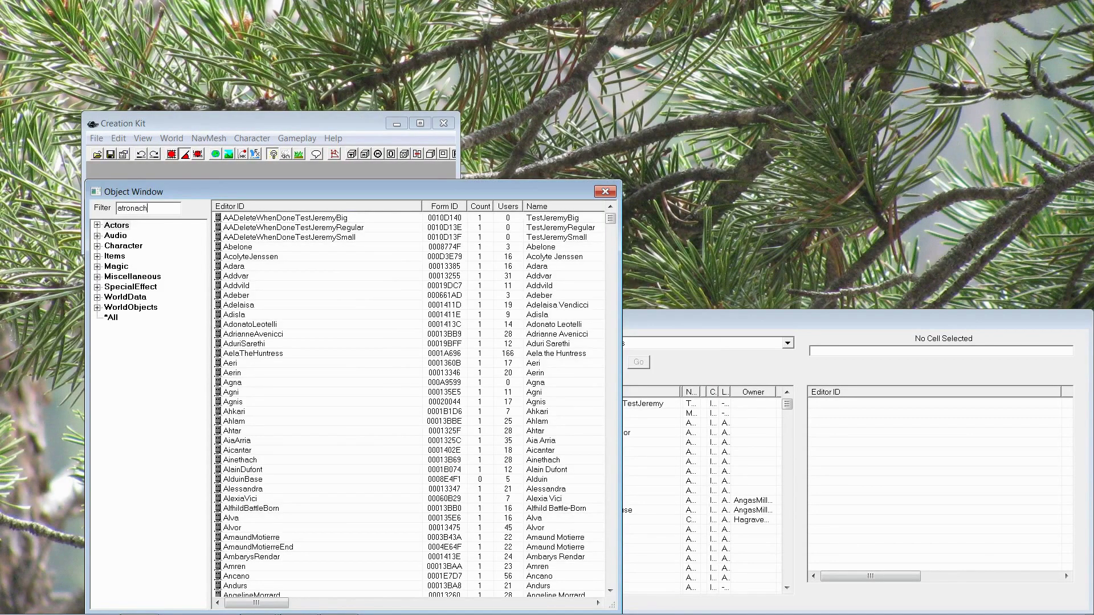
Step: Open the NakedAtronachFrost armor addon from the items filtered by "atronach" and change its ID to HHNakedAtronachSugar
click(97, 257)
click(138, 288)
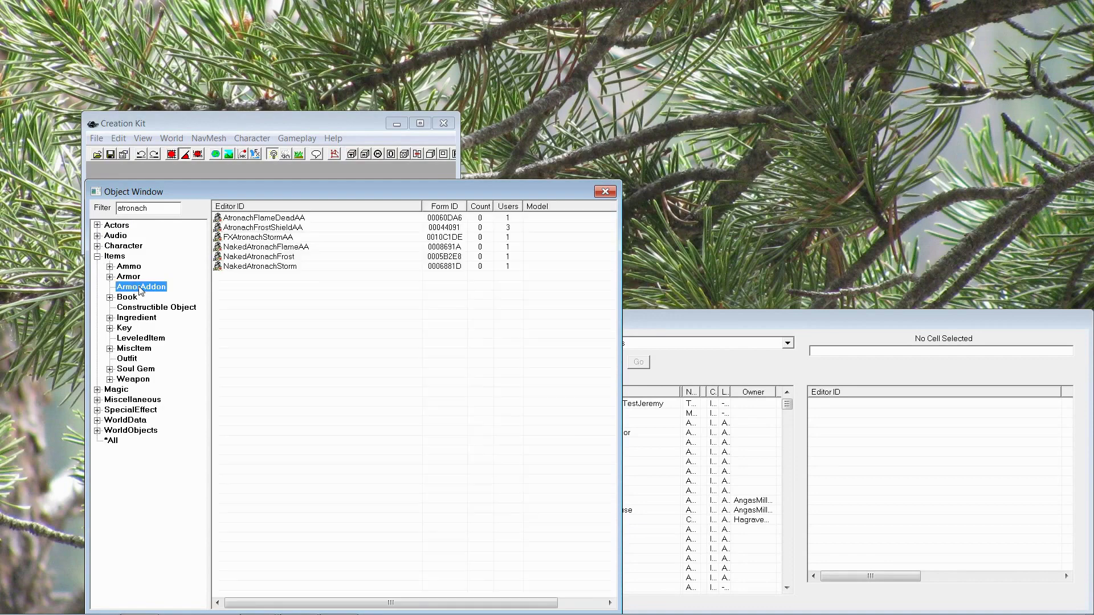
click(296, 257)
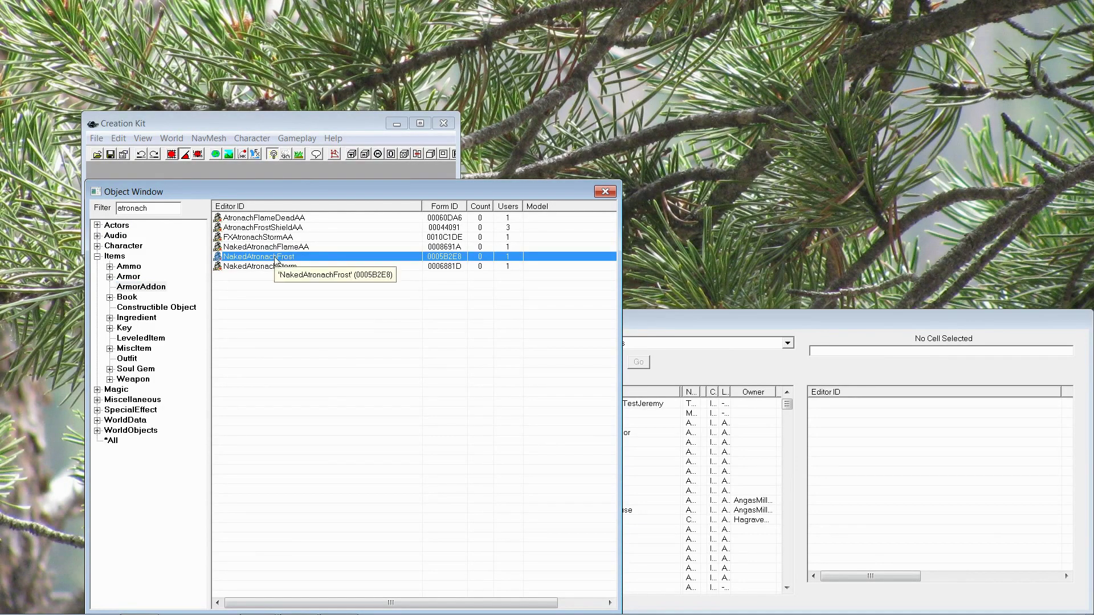
double_click(276, 257)
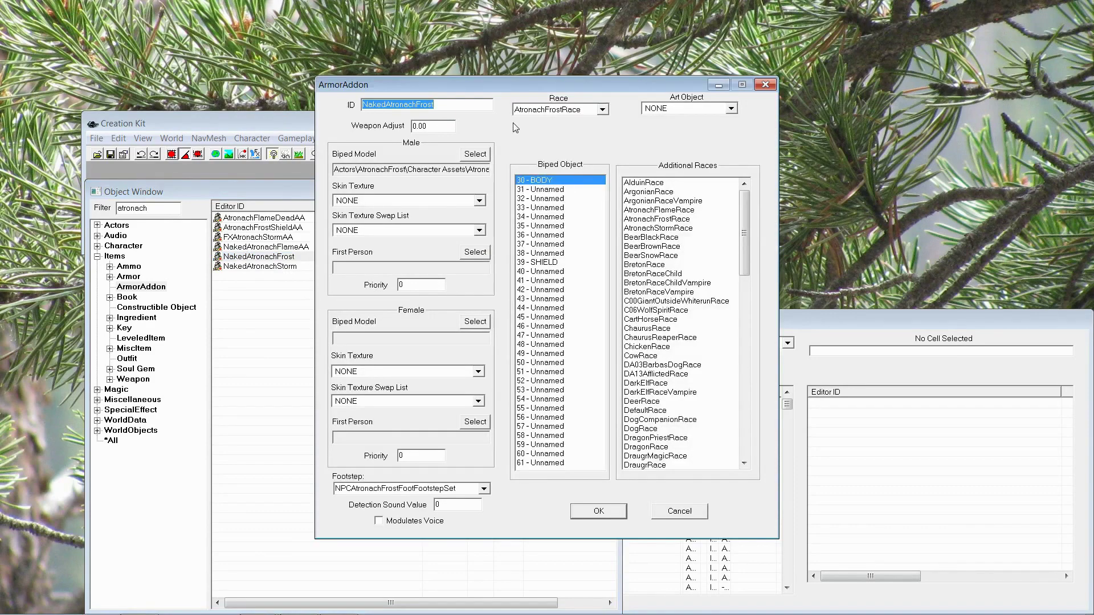
drag(474, 81, 519, 75)
key(Home)
text(HH)
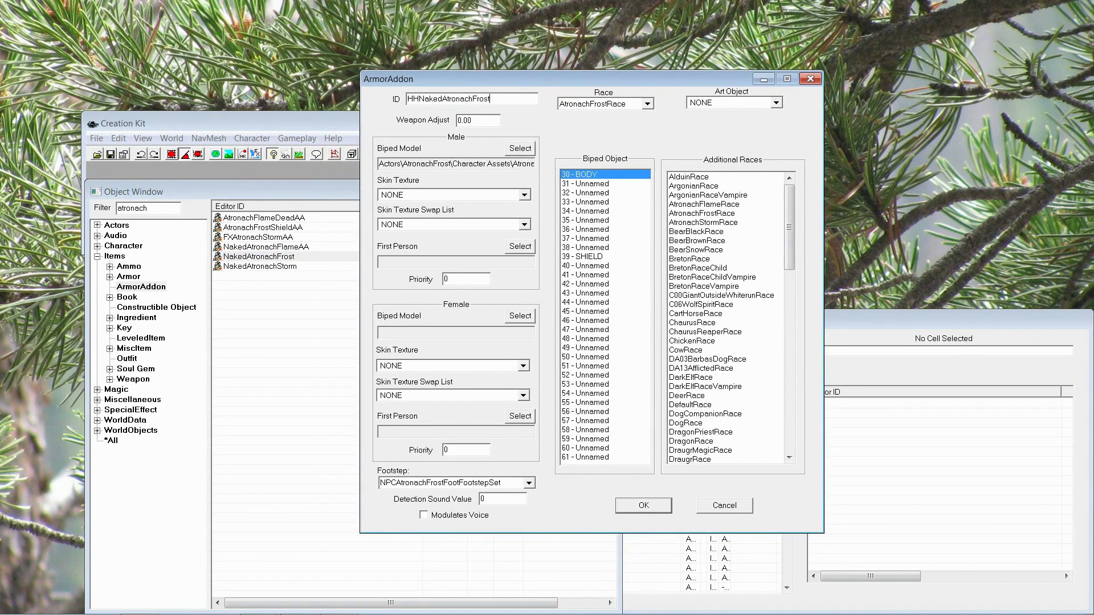
Step: Set the armor addon's male biped model to HHSugarAtronach\SugarAtronachB.nif, ignoring the shader assertion
click(525, 148)
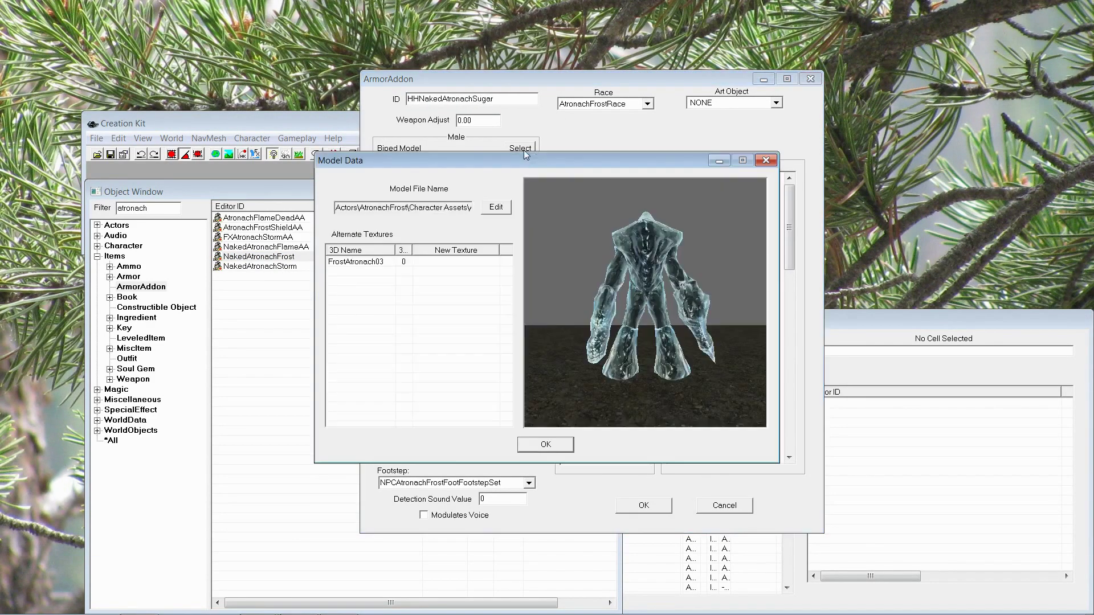
click(496, 209)
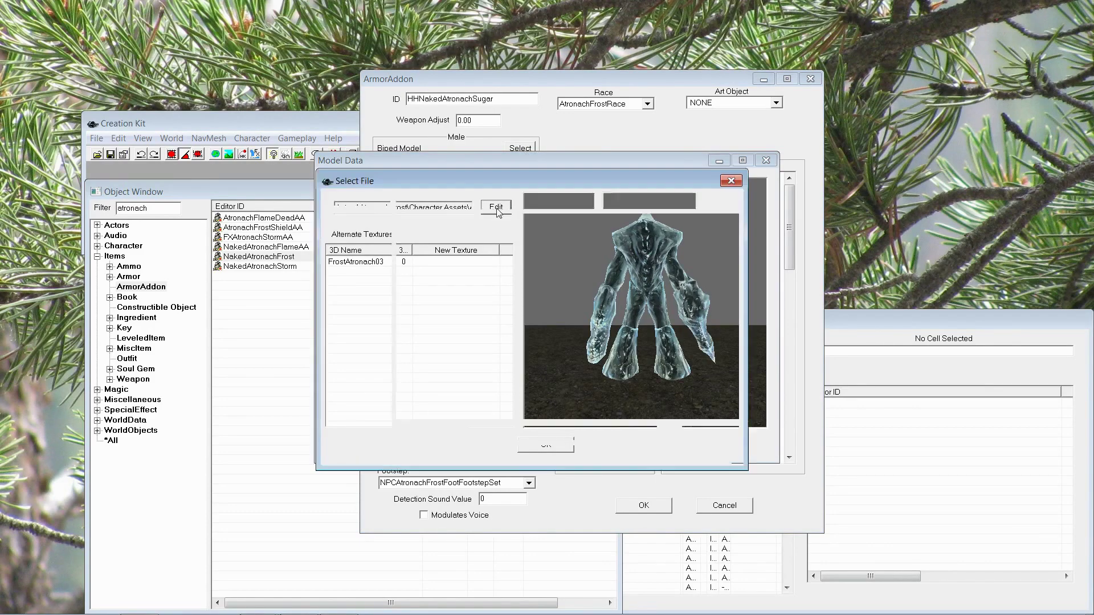
click(476, 240)
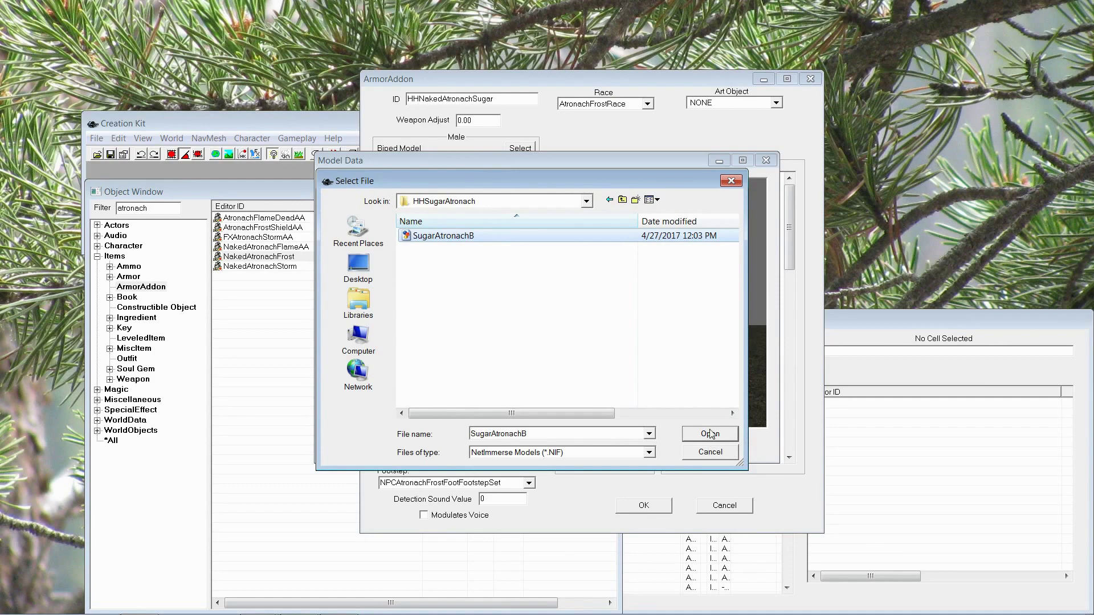
click(710, 436)
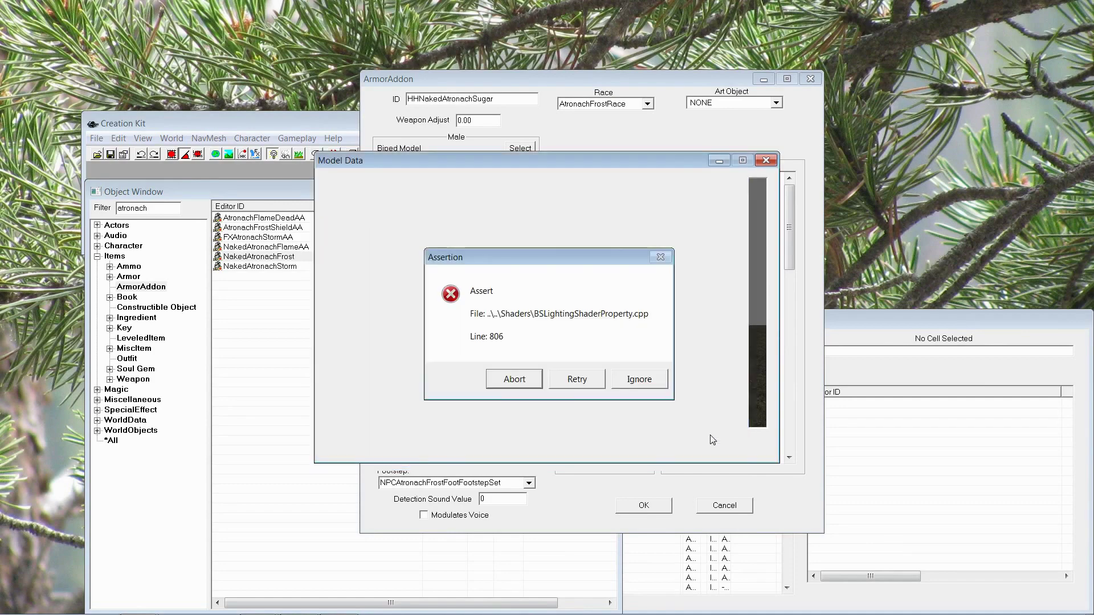
click(637, 379)
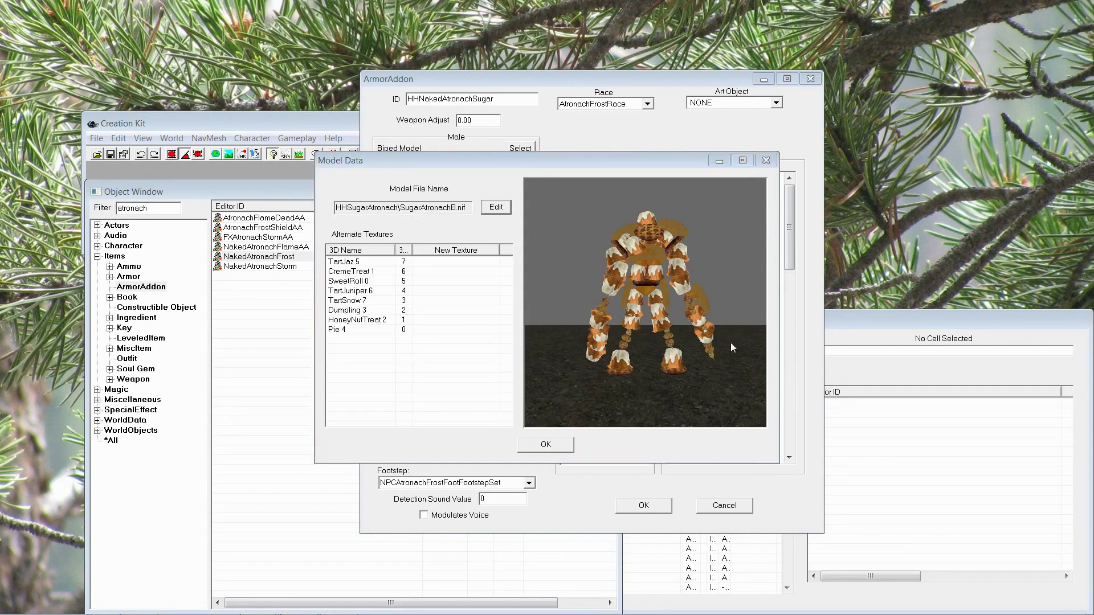
drag(730, 343, 541, 421)
click(539, 447)
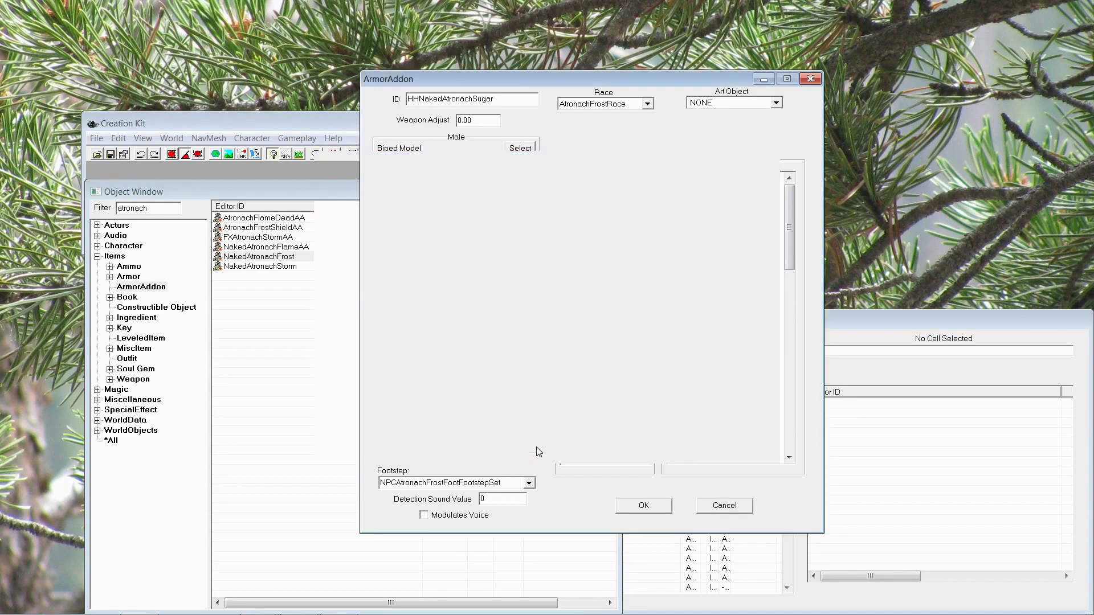
Step: Change the armor addon's ID to HHSANakedAtronachSugar and save it as a new form
click(443, 98)
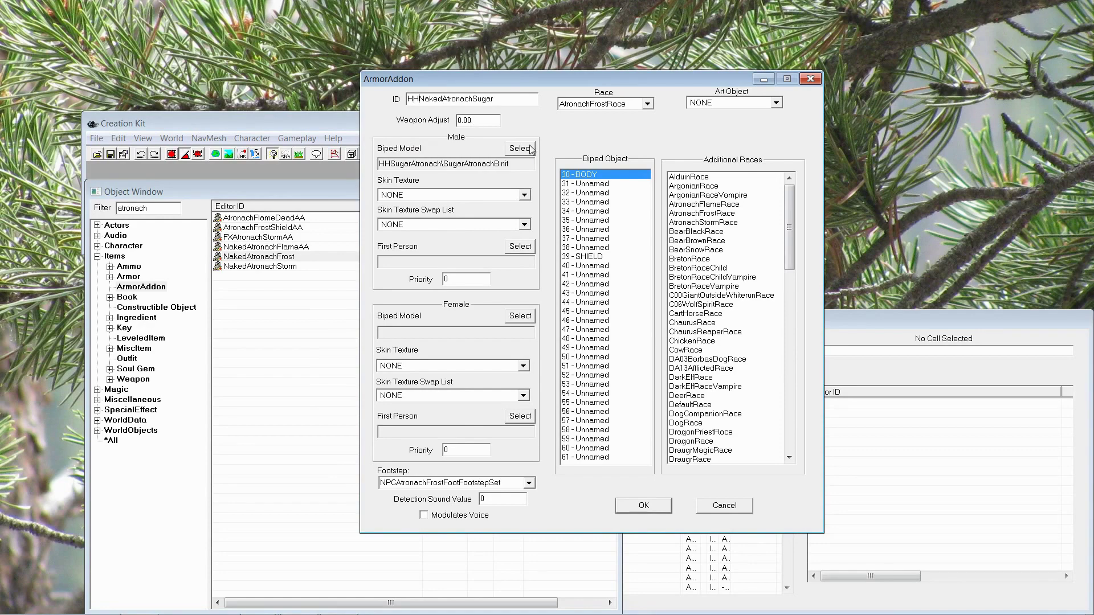
text(SA)
key(shift+Home)
click(642, 509)
click(645, 507)
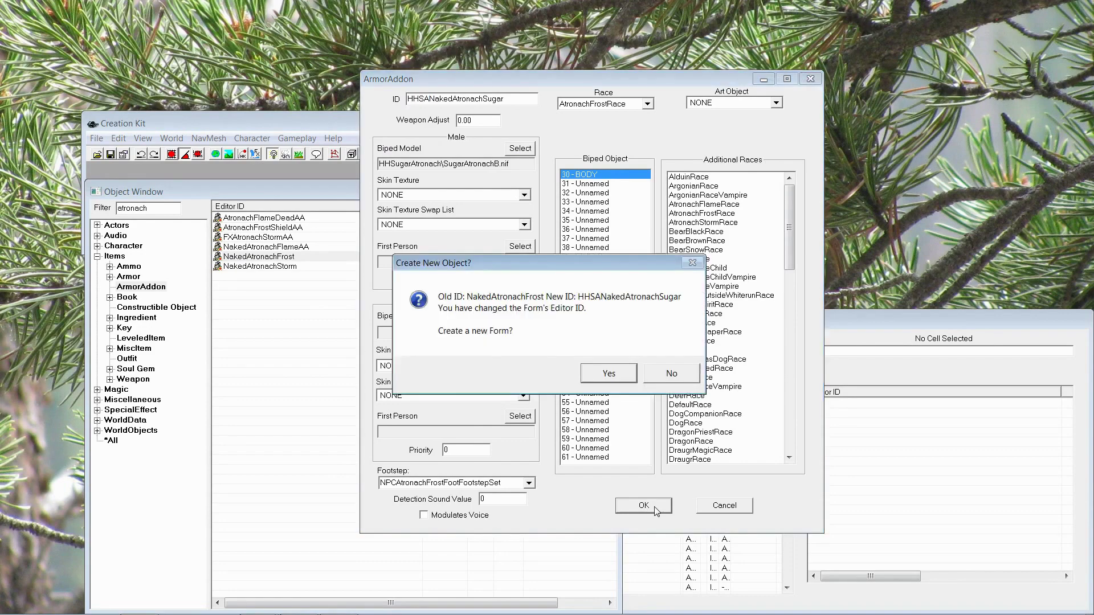
click(607, 376)
Step: Open the SkinAtronachFrost armor through NakedAtronachFrost's use info and change its ID to HHSASkinAtronachSugar
drag(154, 186, 155, 147)
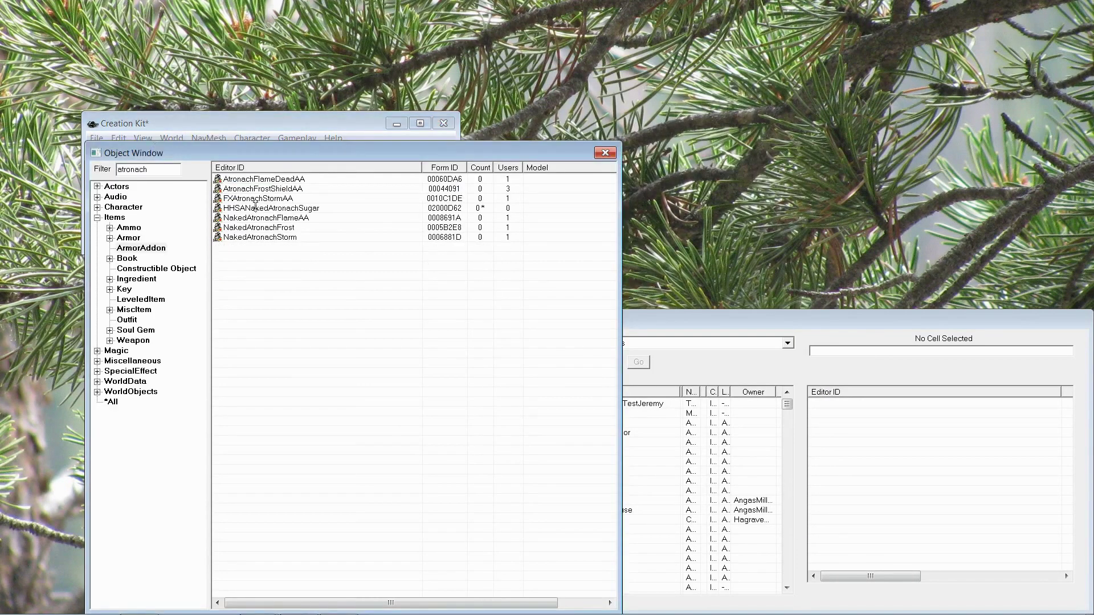
right_click(253, 227)
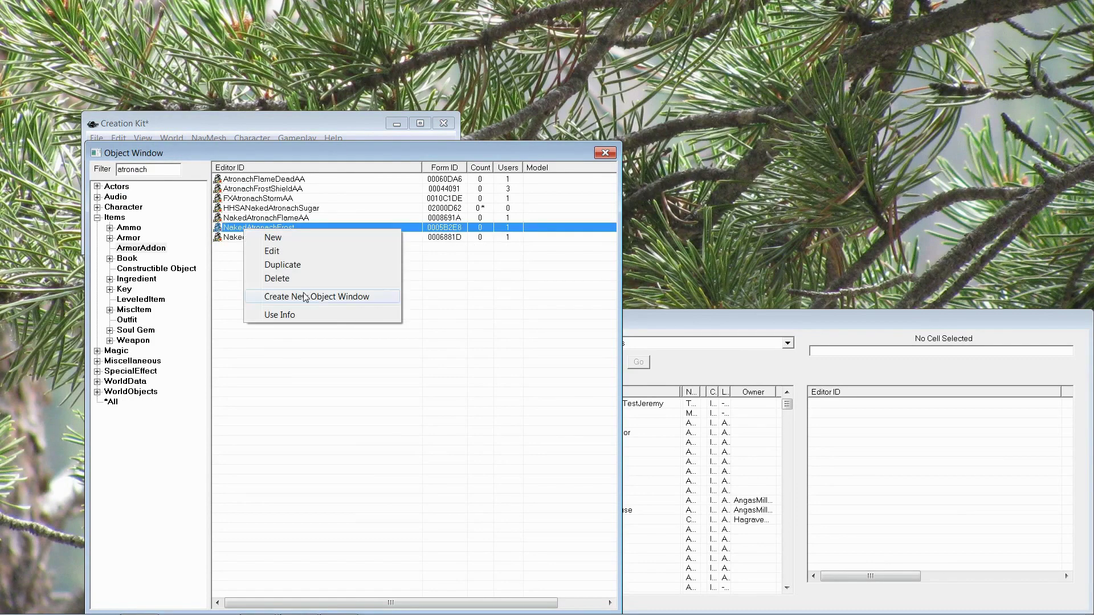
click(306, 315)
double_click(154, 208)
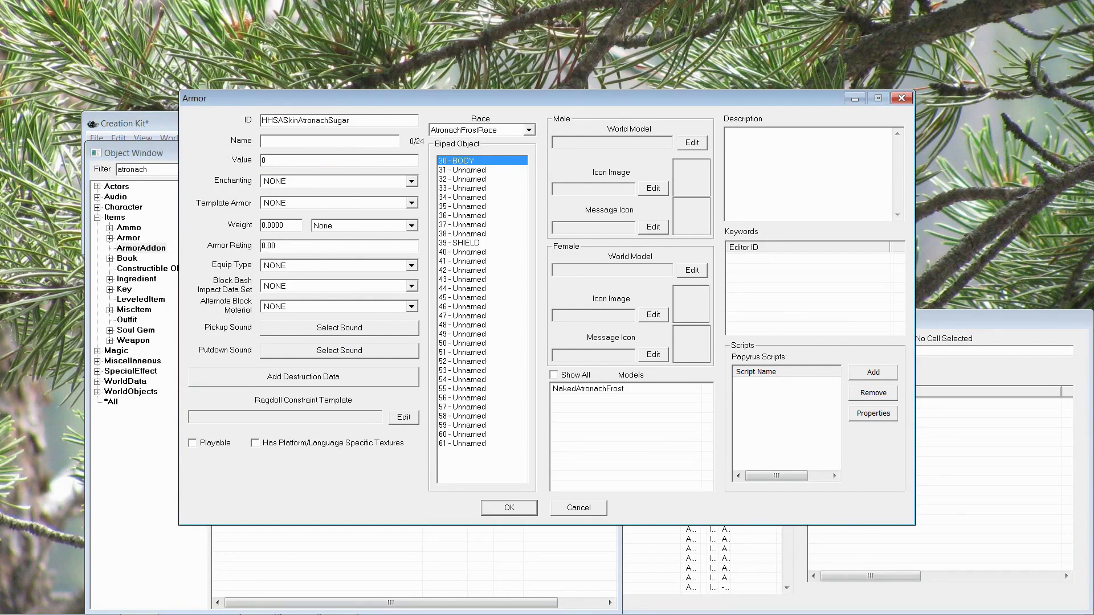
Step: Remove NakedAtronachFrost from the HHSASkinAtronachSugar armor's models
double_click(619, 390)
click(765, 82)
click(594, 390)
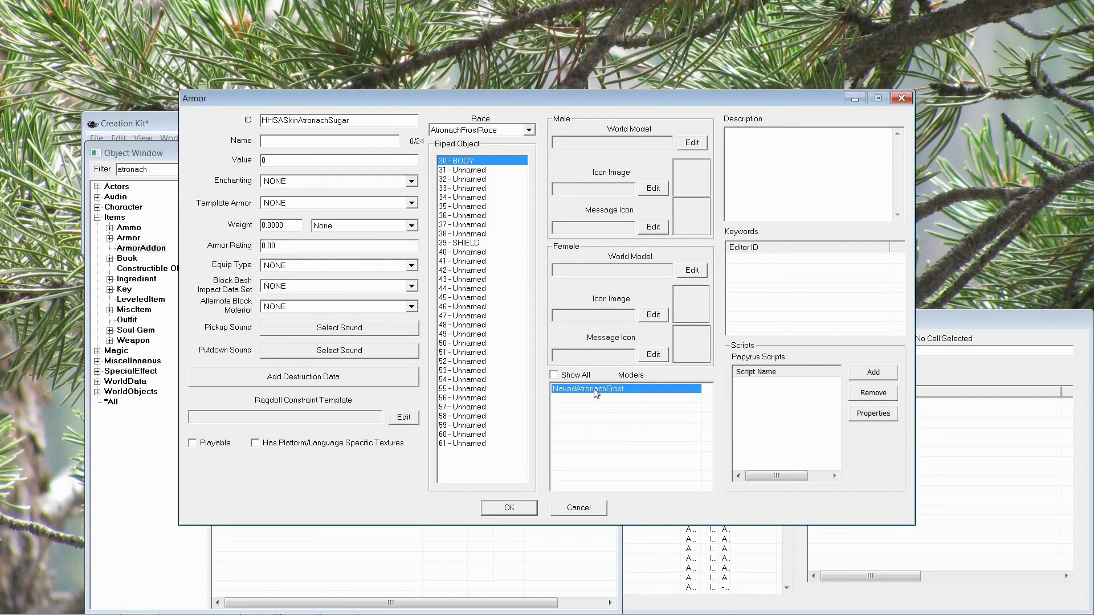
key(Delete)
Step: Add the HHSANakedAtronachSugar armor addon to the armor's models and save the armor as a new form
drag(338, 106, 540, 71)
click(256, 218)
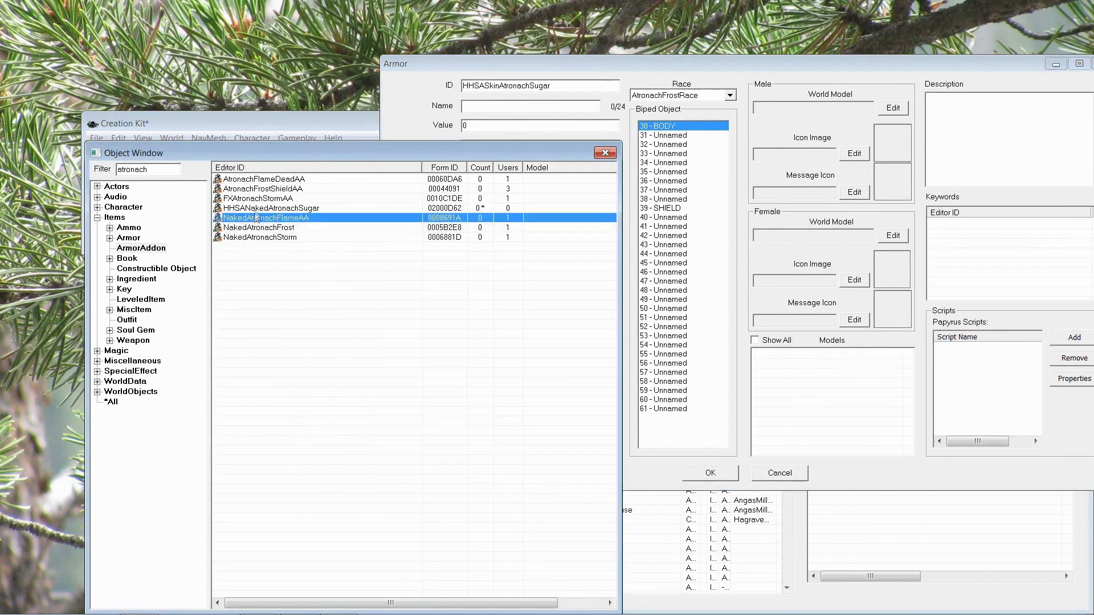
drag(253, 208, 891, 427)
click(891, 427)
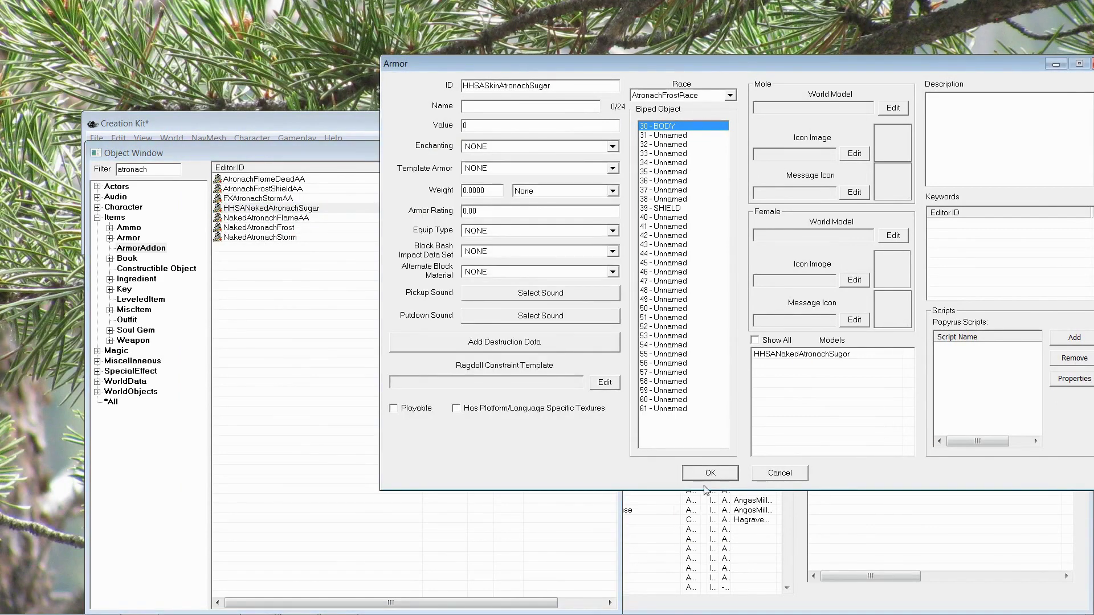
click(717, 474)
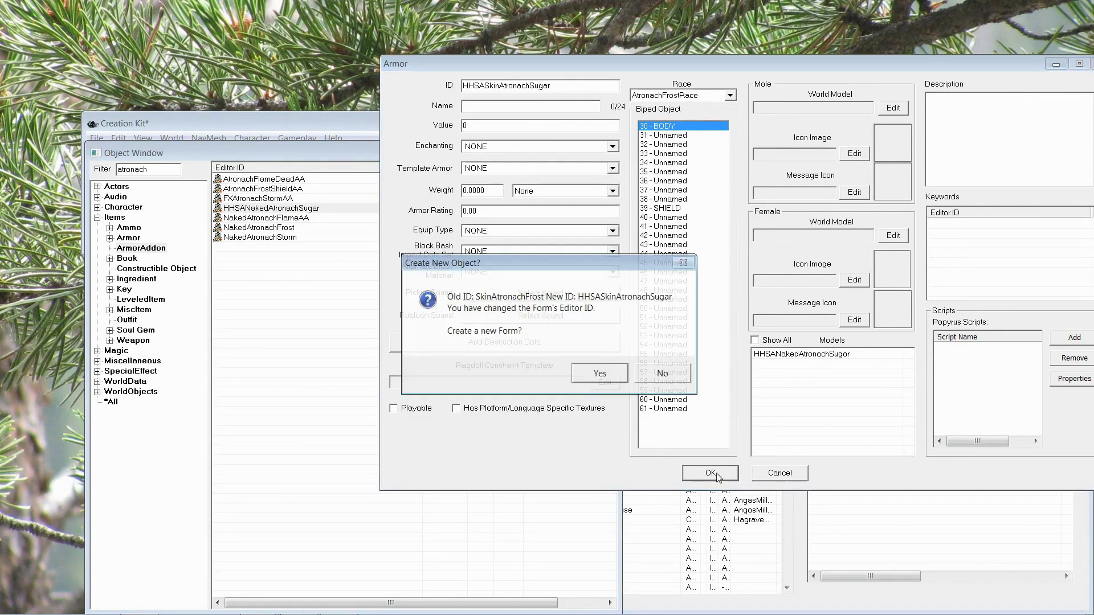
click(600, 374)
Step: Open the AtronachFlameOutfit outfit to examine how it is set up, and close it without changes
click(240, 219)
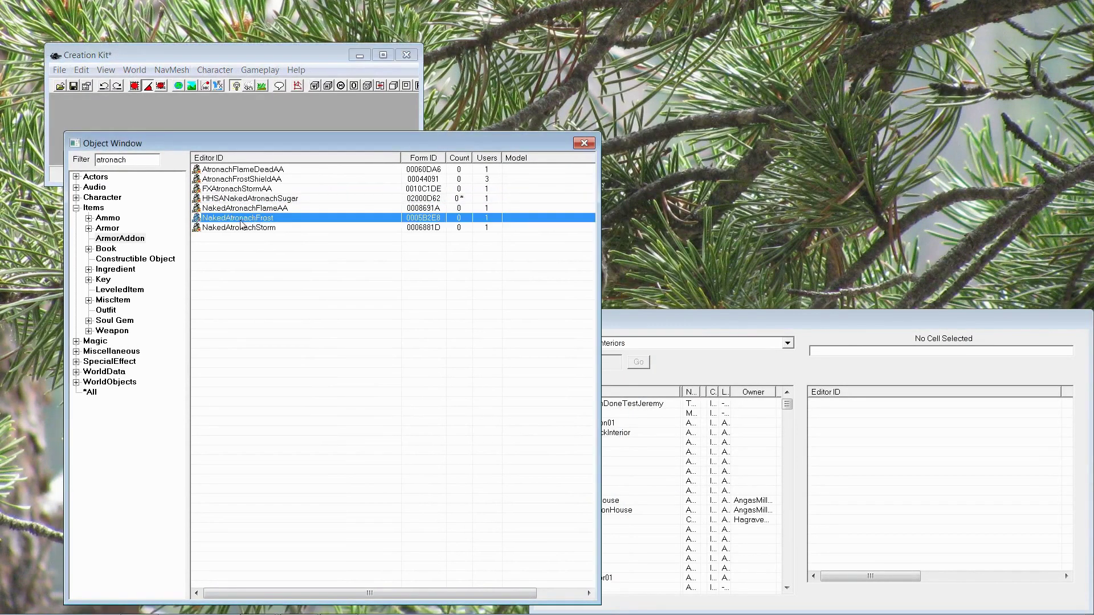
click(109, 229)
click(108, 311)
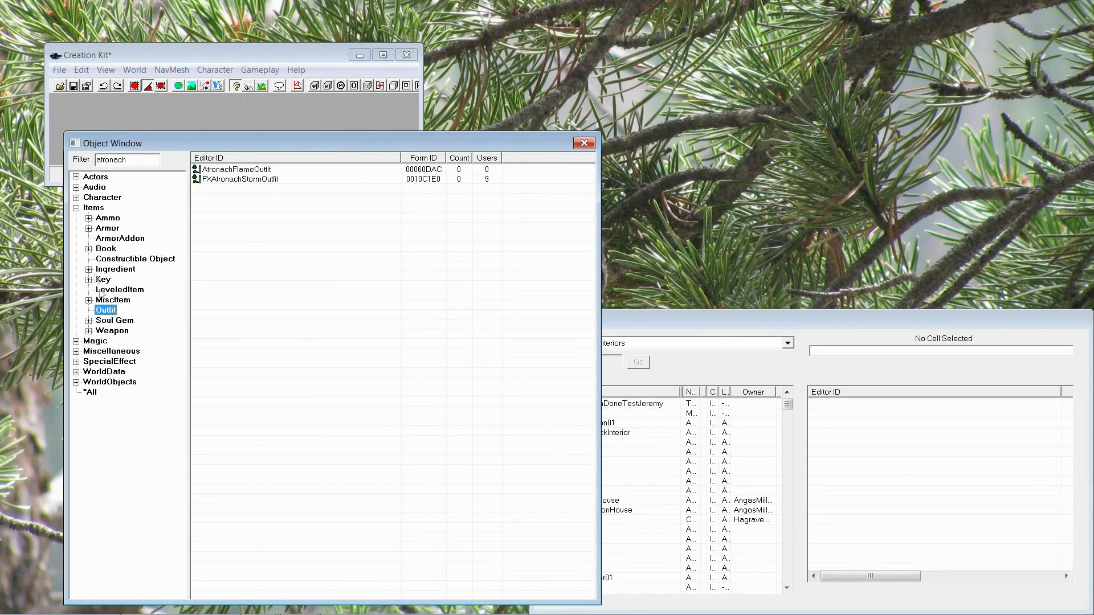
double_click(245, 170)
click(585, 422)
Step: Create a new outfit with the ID HHSASugarAtronachOutfit
right_click(218, 201)
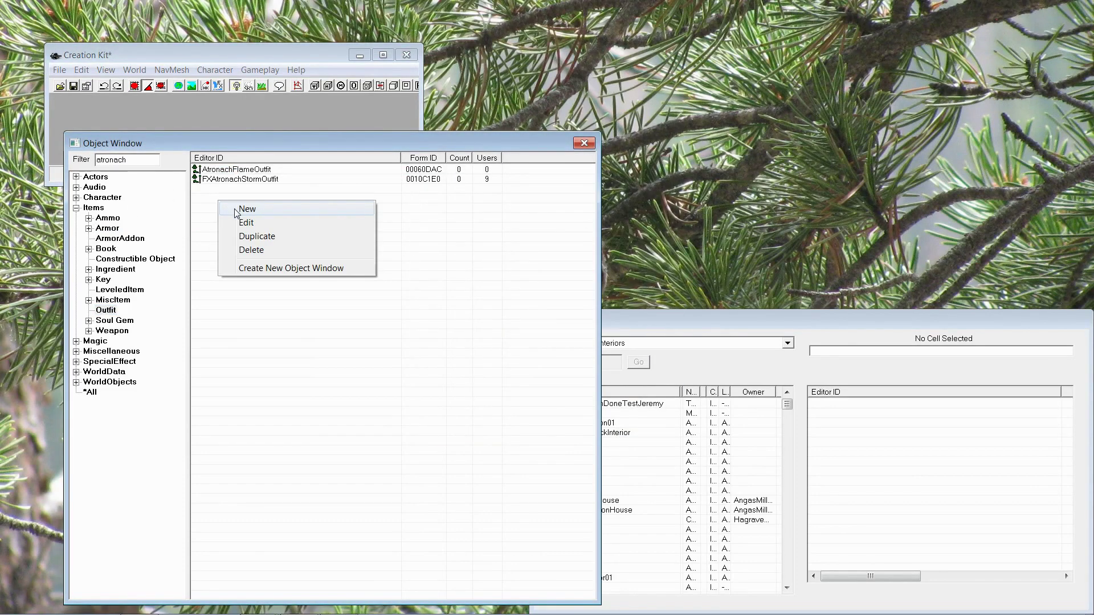
click(246, 209)
text(HHSA)
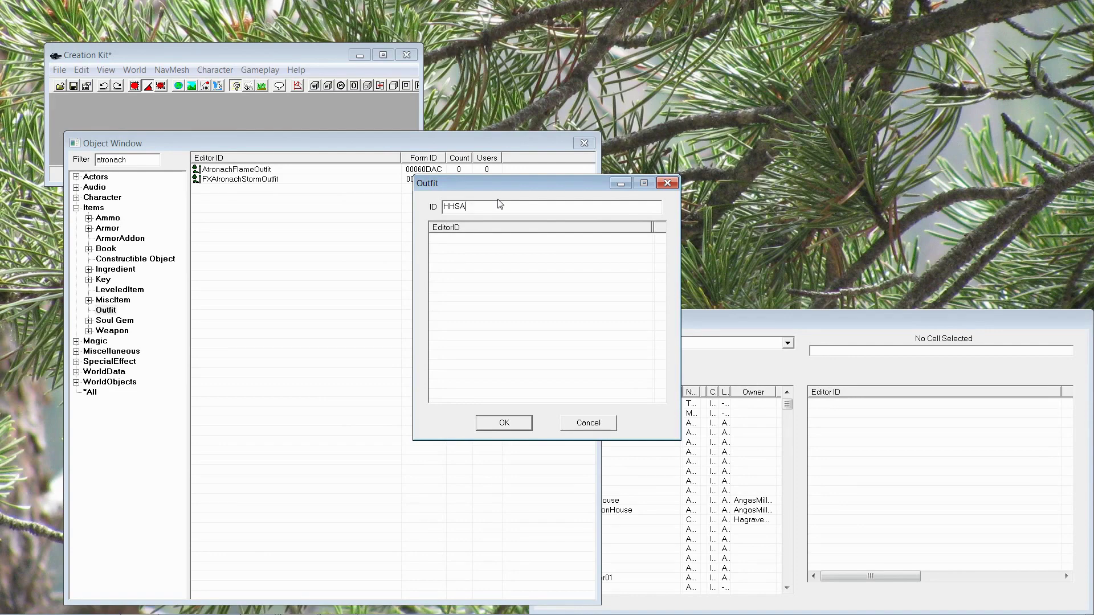
text(SugarAtronachOutfit)
Step: Add the HHSASkinAtronachSugar armor to the HHSASugarAtronachOutfit outfit and save the outfit
click(112, 229)
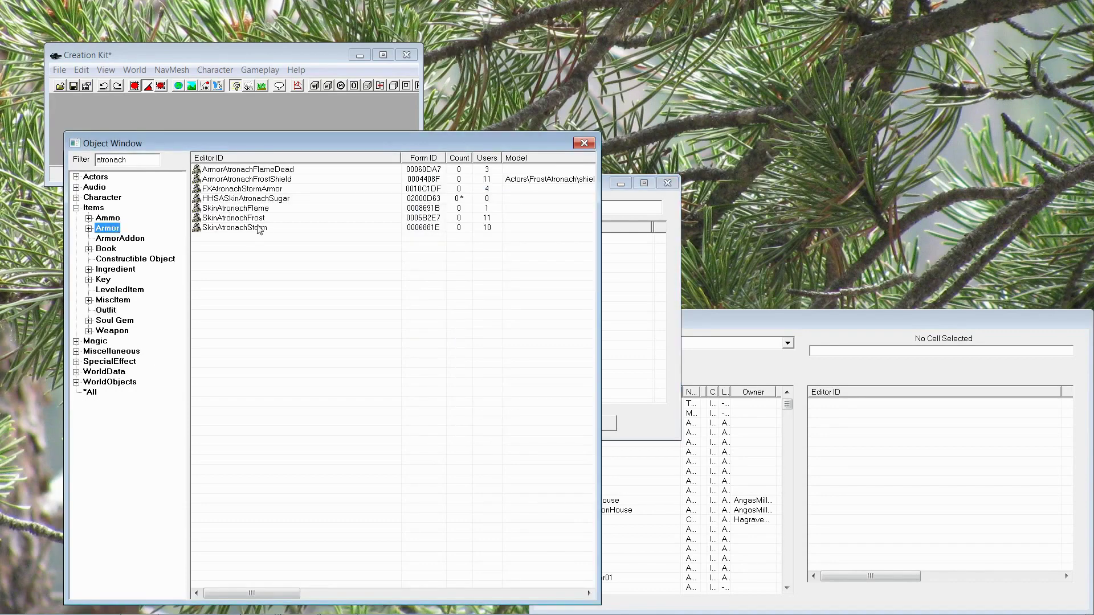
drag(659, 307, 630, 349)
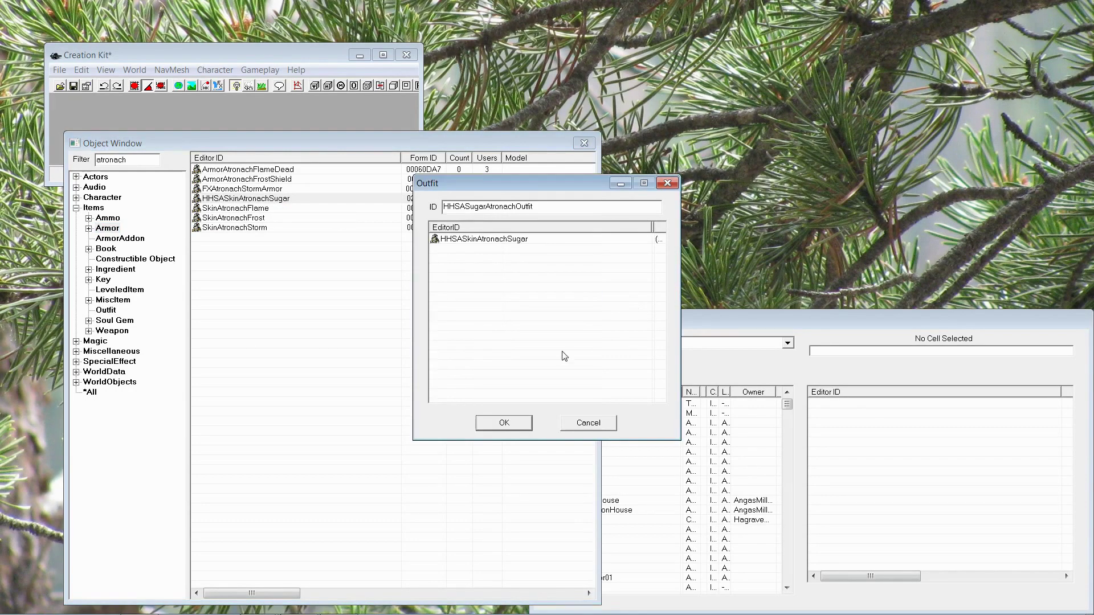
click(504, 423)
Step: Open the EncAtronachFrost actor and change its ID to HHSAEncAtronachSugar
click(76, 176)
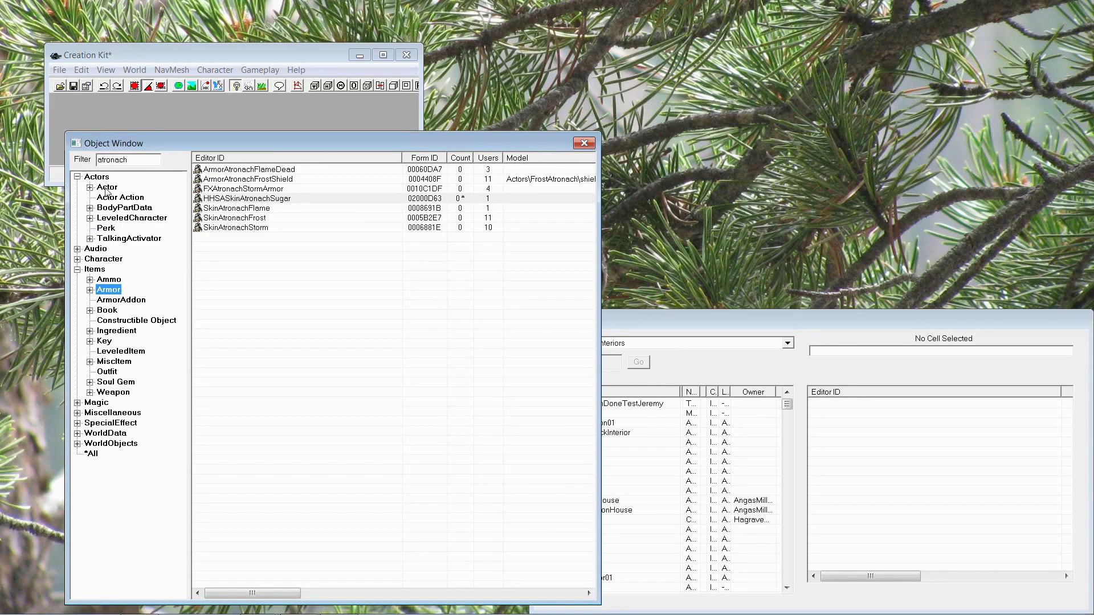
double_click(239, 198)
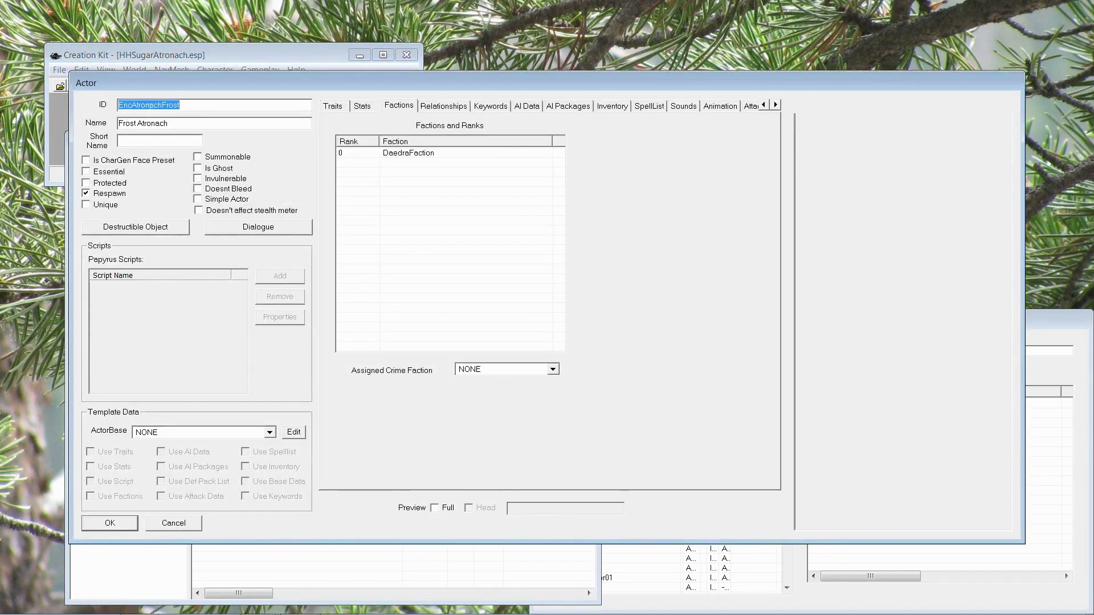
key(Home)
text(HHSA)
key(End)
key(BackSpace)
key(BackSpace)
key(BackSpace)
key(BackSpace)
key(BackSpace)
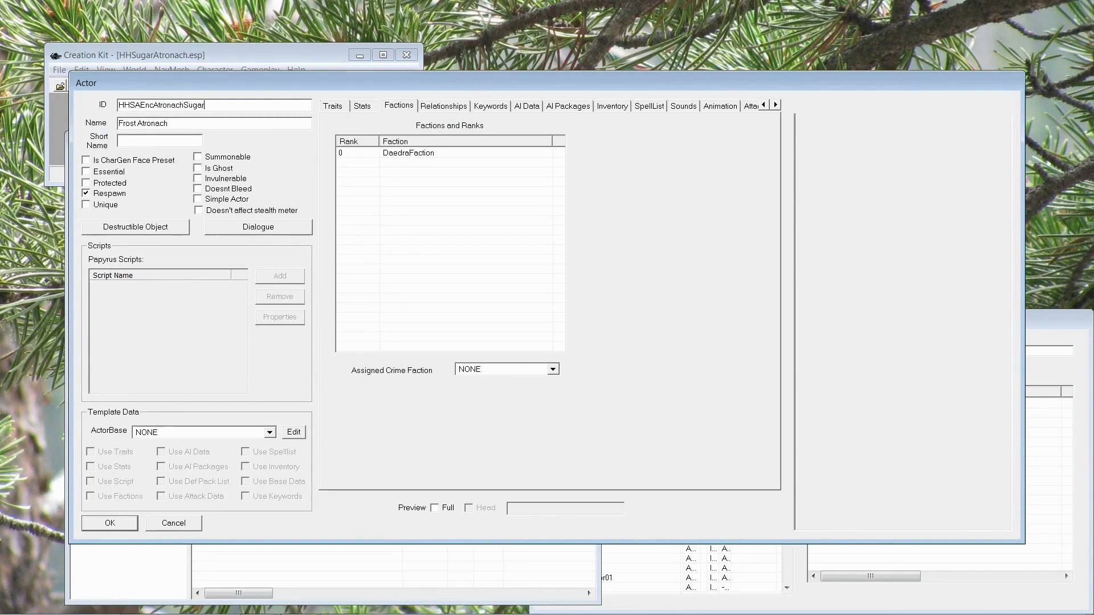
Step: Set the HHSAEncAtronachSugar actor's name to Sugar Atronach
key(Tab)
key(Home)
key(Delete)
key(Delete)
key(Delete)
key(Delete)
key(Delete)
text(Sugar)
Step: Review the Sugar Atronach actor's traits and stats, and open its inventory and outfit settings
click(334, 107)
click(363, 106)
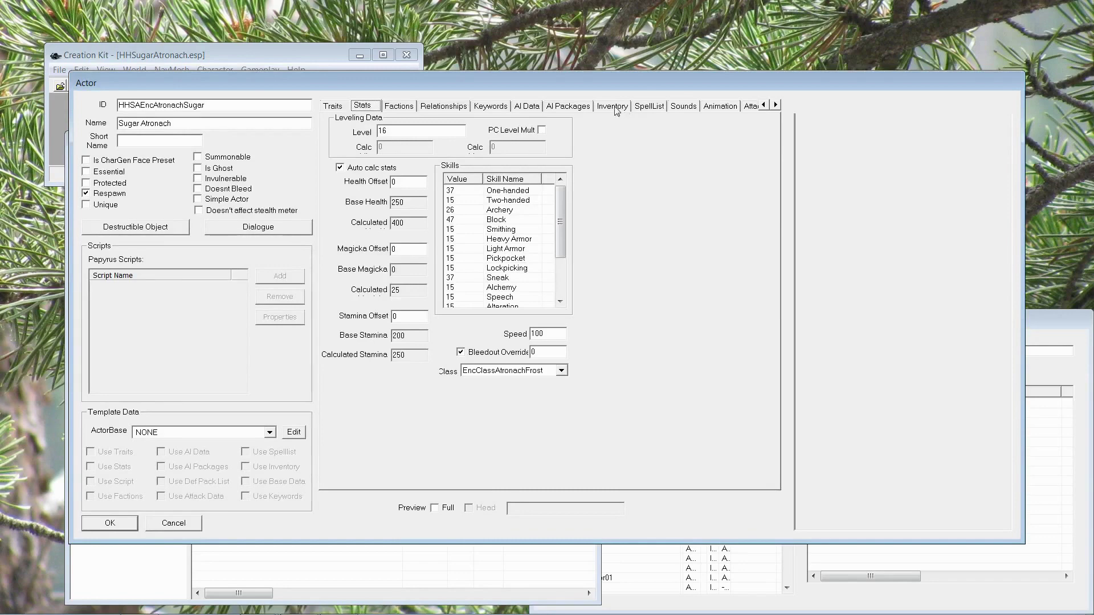
click(613, 106)
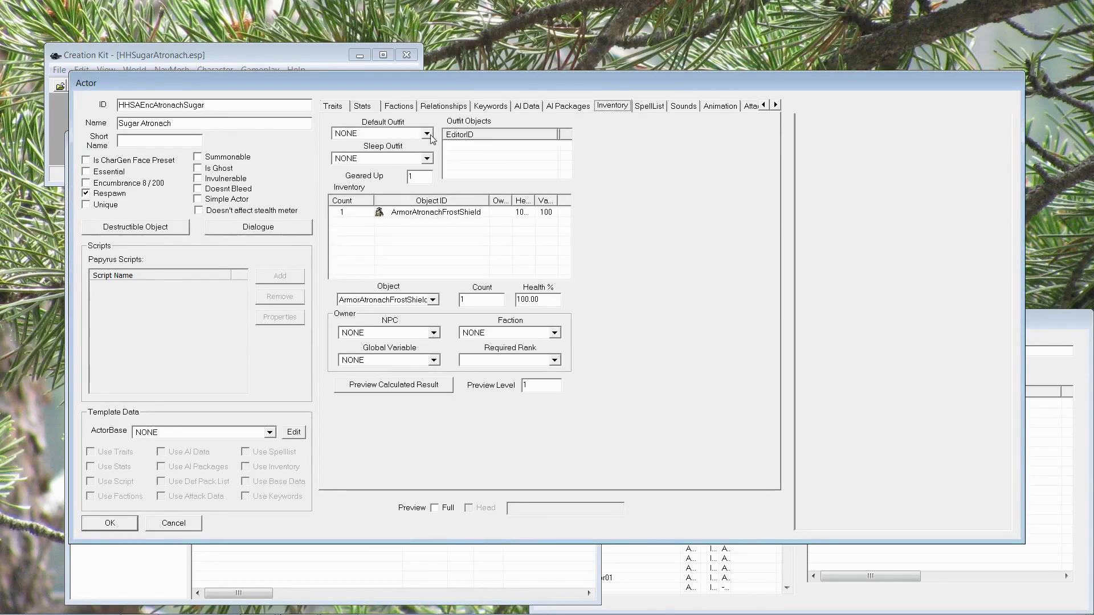